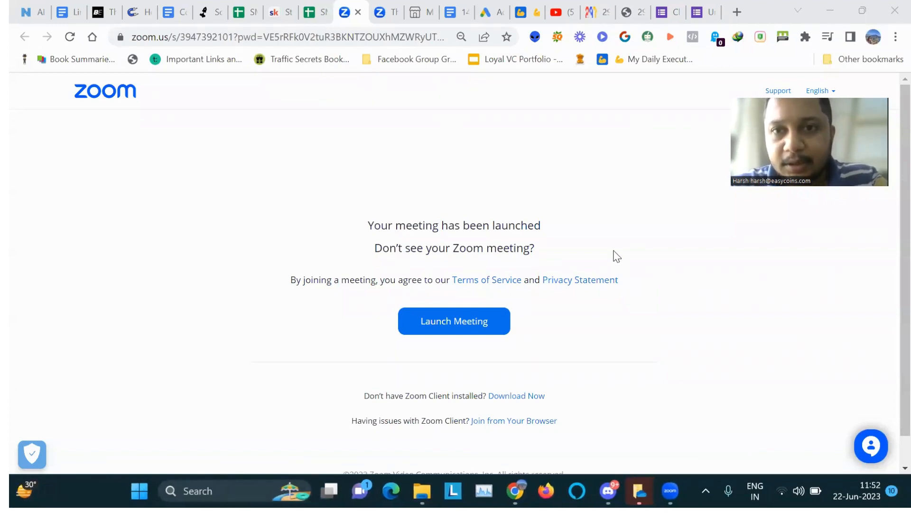
# Switch to the 297 Digital account and review the connected services in its Integrations settings
pyautogui.click(603, 22)
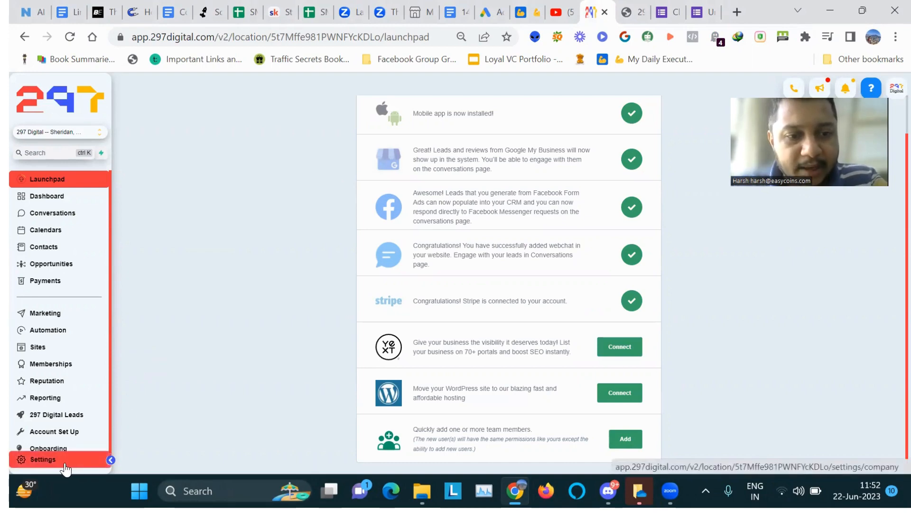
pyautogui.click(65, 469)
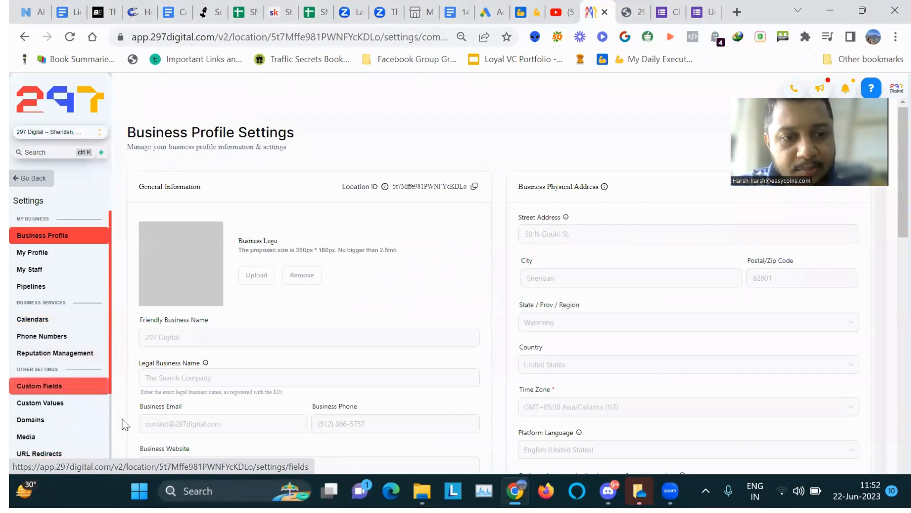
pyautogui.scroll(-2, 110, 412)
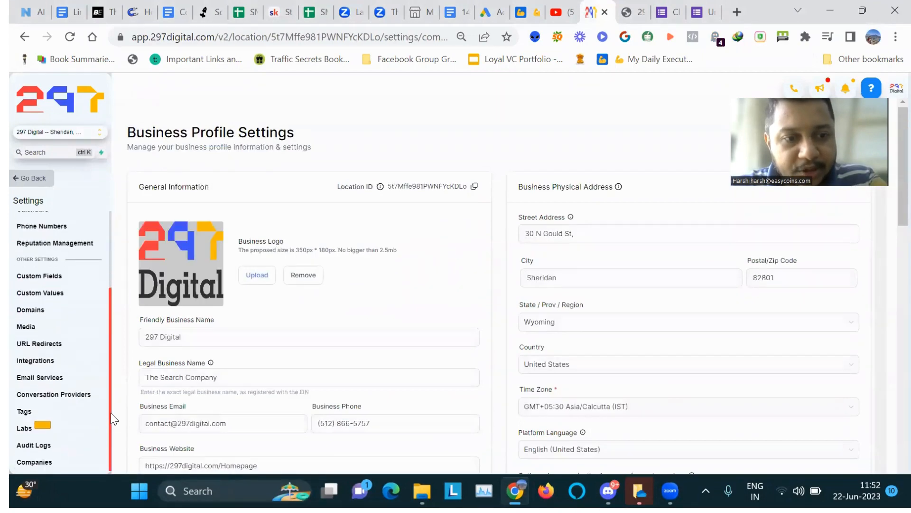
pyautogui.click(58, 366)
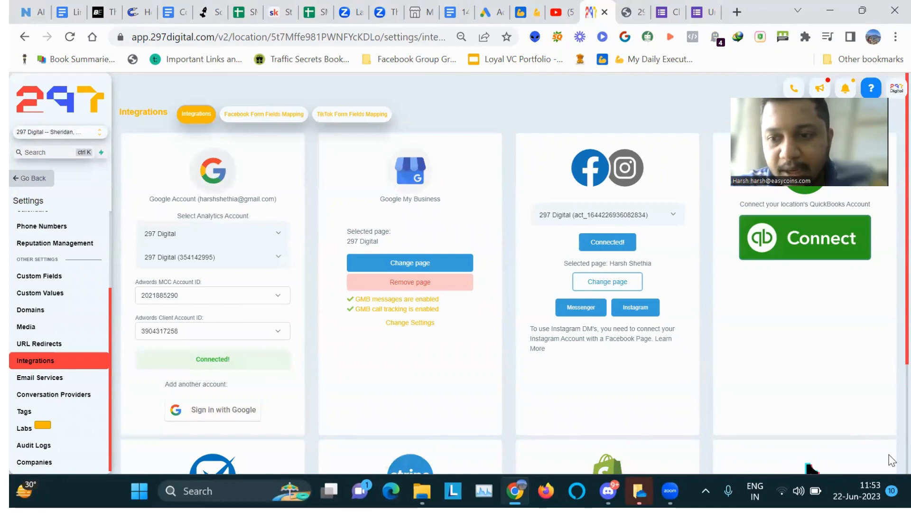
pyautogui.scroll(-3, 891, 459)
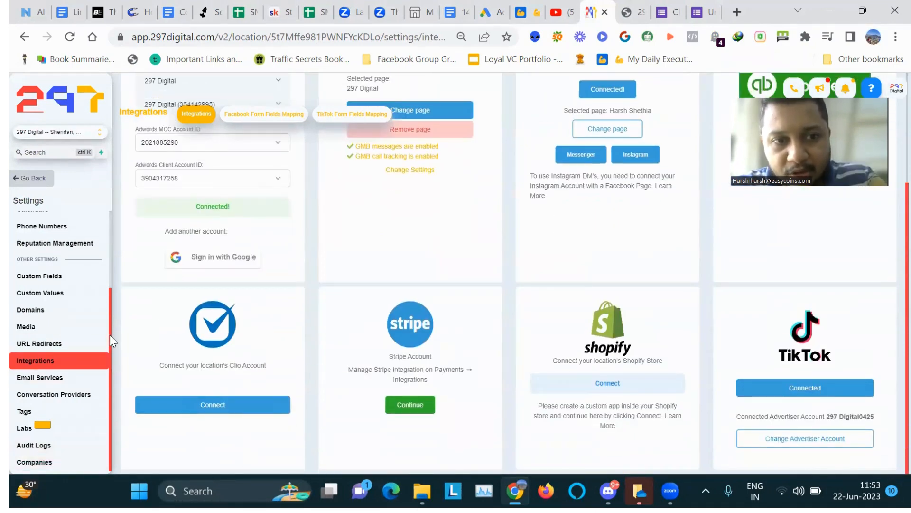
# Open the calendar settings and start creating a new calendar
pyautogui.scroll(3, 95, 228)
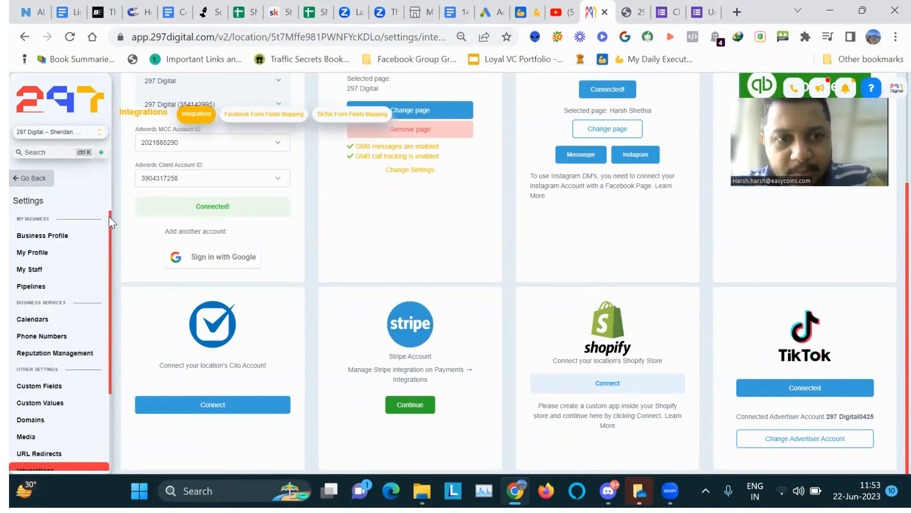
pyautogui.click(64, 319)
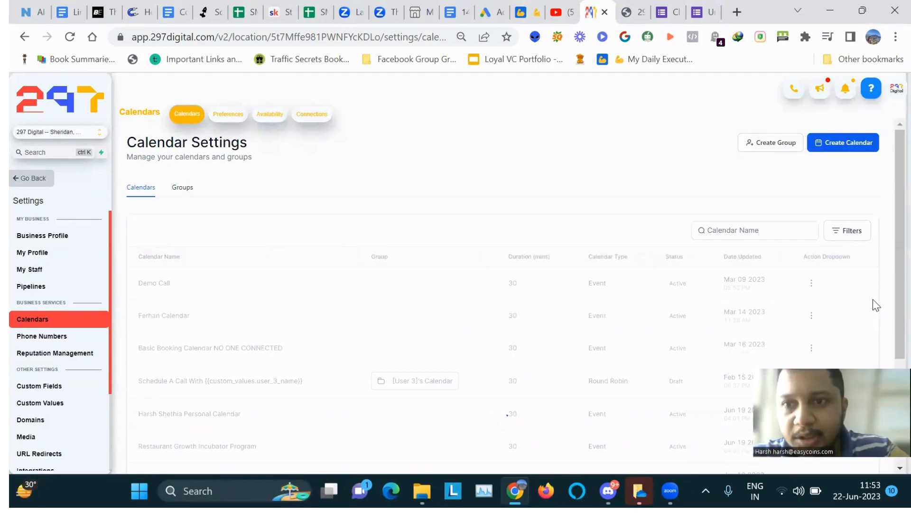
pyautogui.click(852, 142)
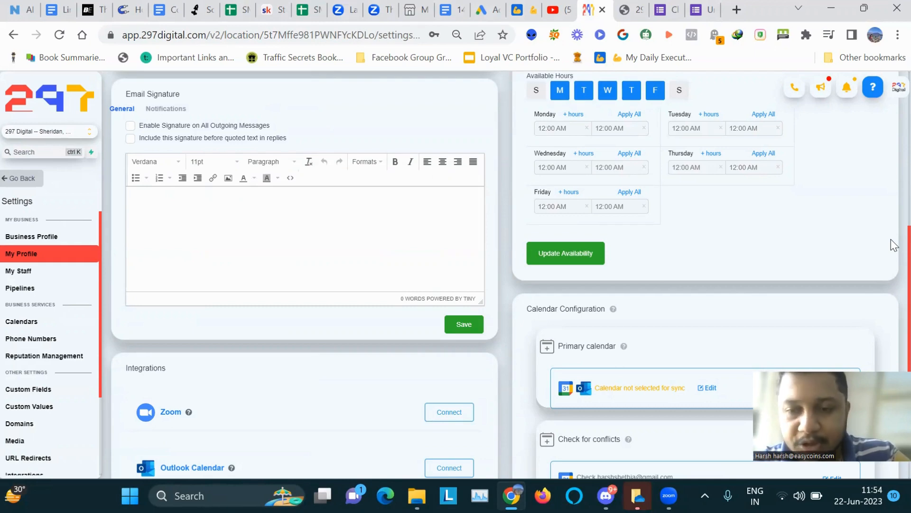
# Review the integrations, two-way email sync and calendar configuration sections in My Profile
pyautogui.scroll(-4, 890, 243)
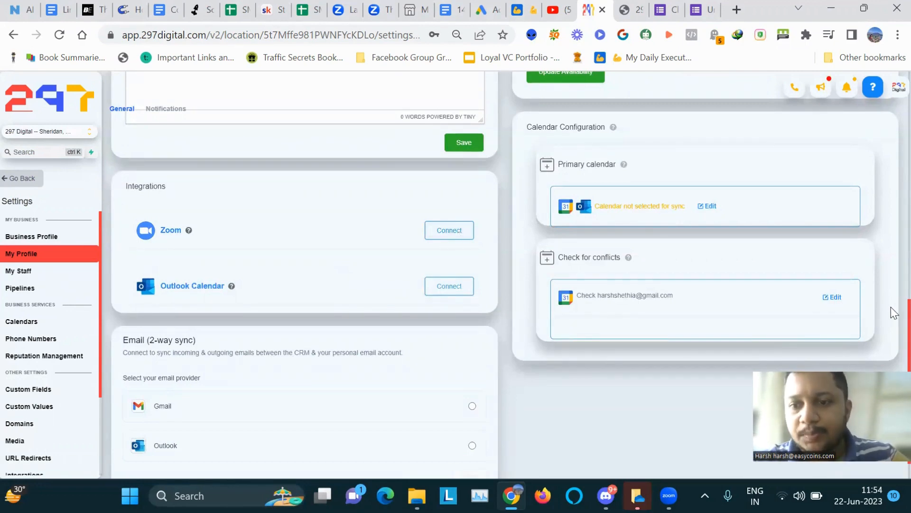
pyautogui.scroll(-1, 895, 316)
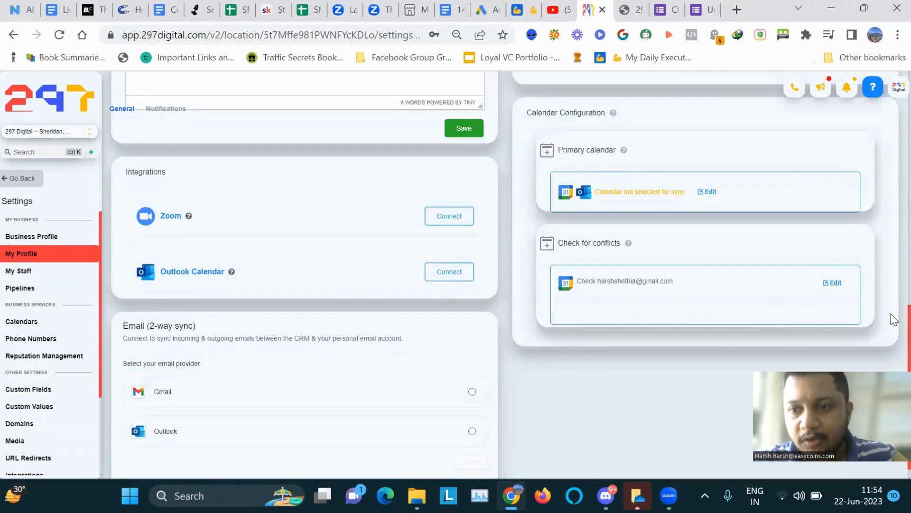
pyautogui.scroll(-2, 894, 320)
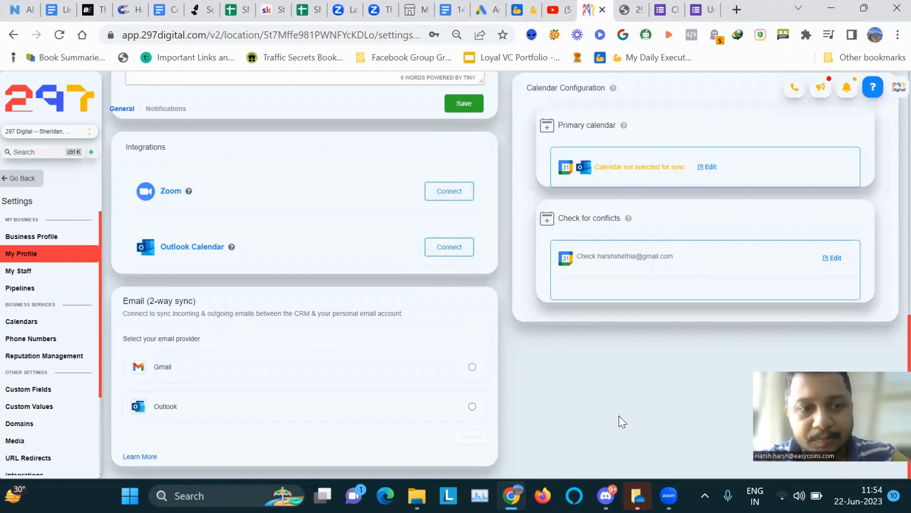
# Start a new calendar group in the calendar settings with the name Random and the description random
pyautogui.click(39, 327)
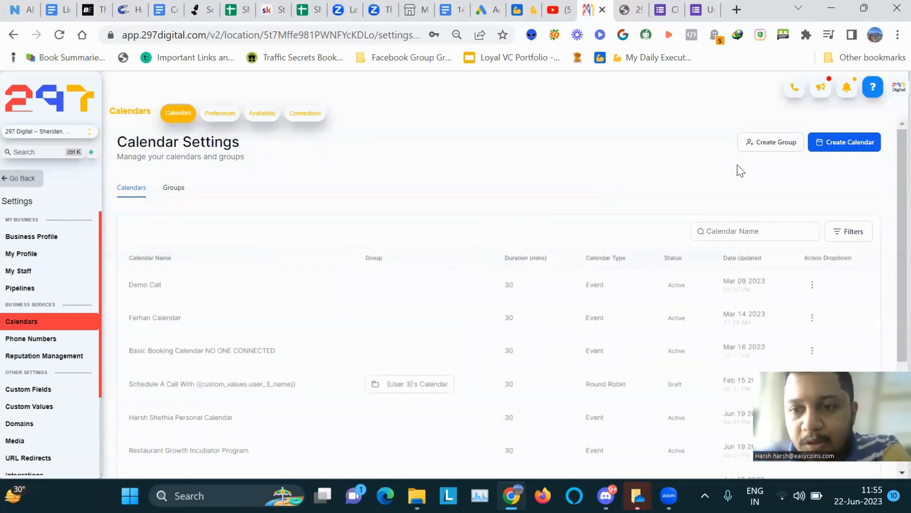
pyautogui.click(766, 145)
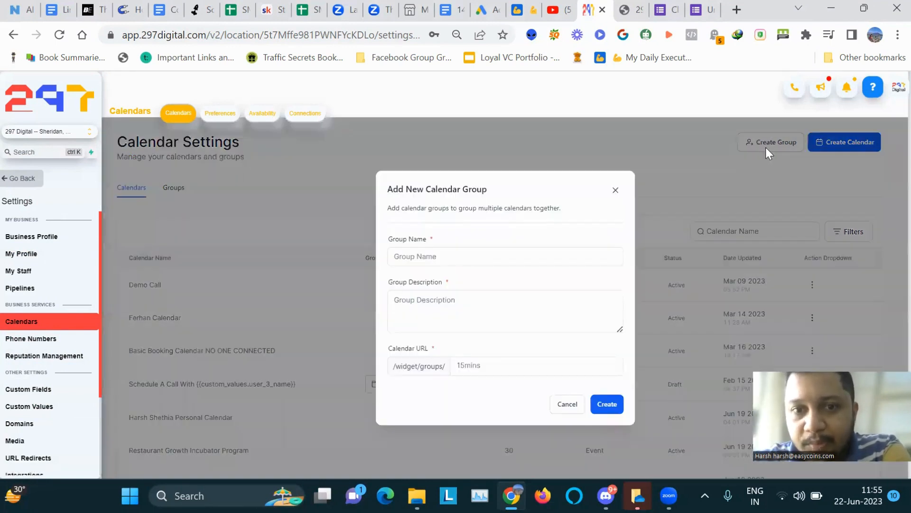
pyautogui.click(463, 258)
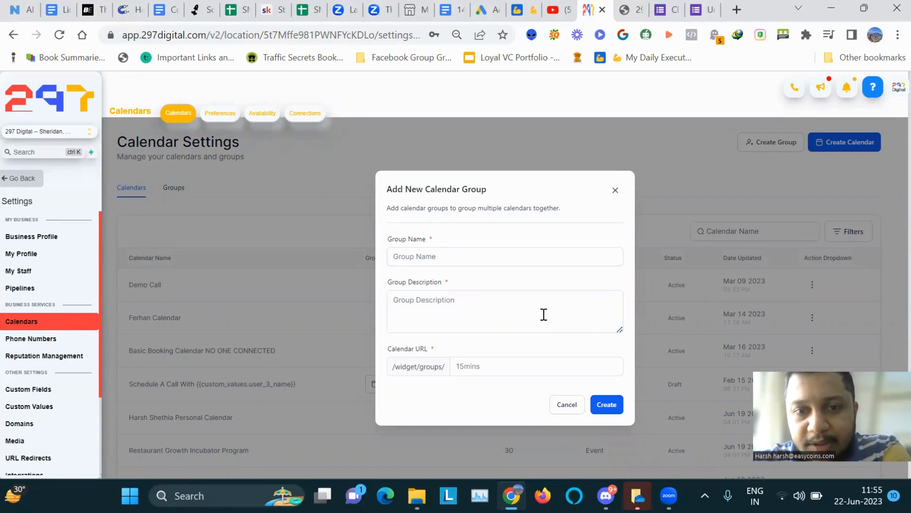
pyautogui.click(533, 251)
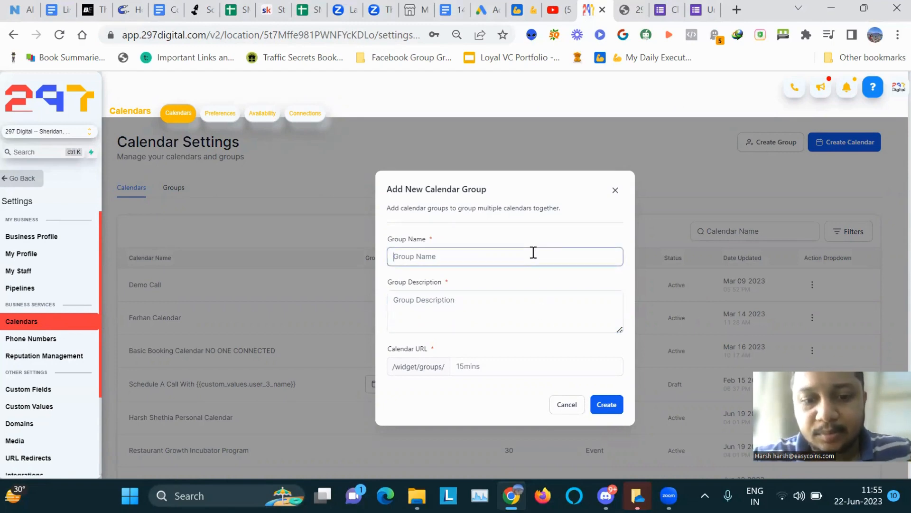
pyautogui.write('Random')
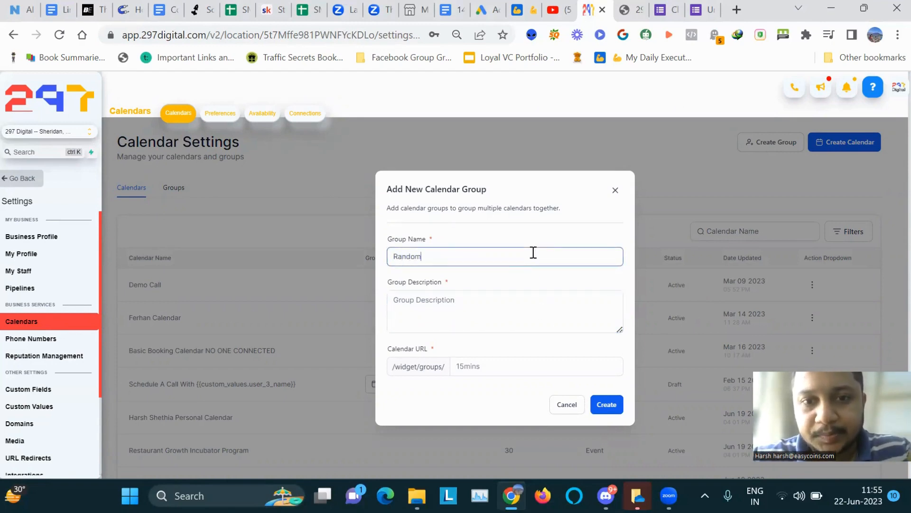
pyautogui.press('Tab')
pyautogui.write('asdfasd')
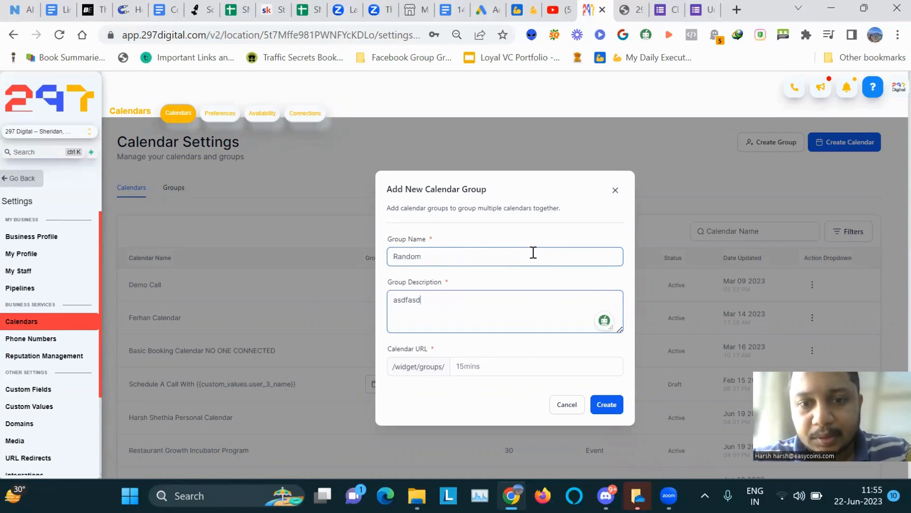
pyautogui.press('BackSpace')
pyautogui.press('BackSpace')
pyautogui.press('BackSpace')
pyautogui.write('ran')
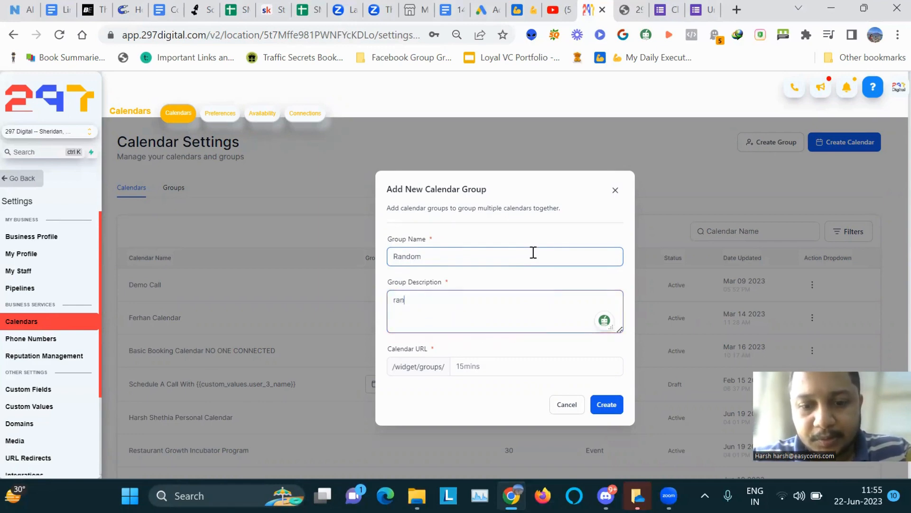
pyautogui.write('dom')
# Try to create the group with 30mins as its calendar URL
pyautogui.click(470, 366)
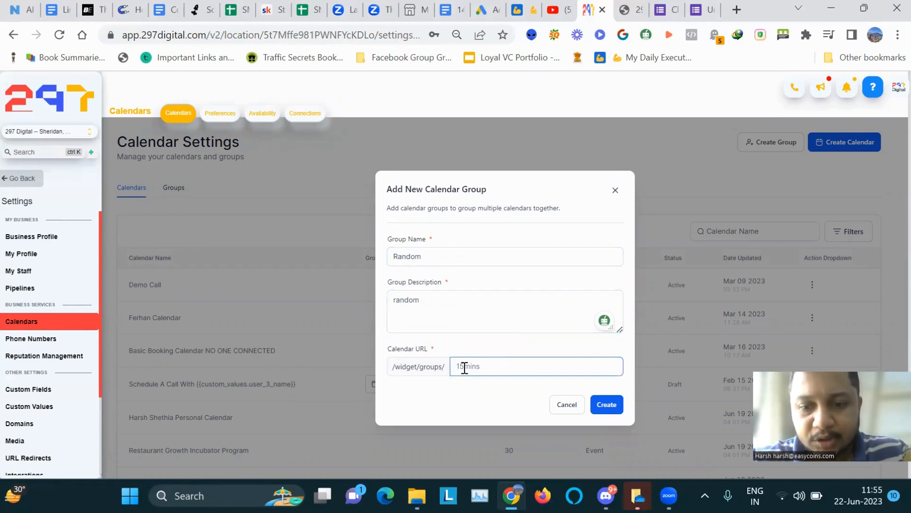
pyautogui.write('30mins')
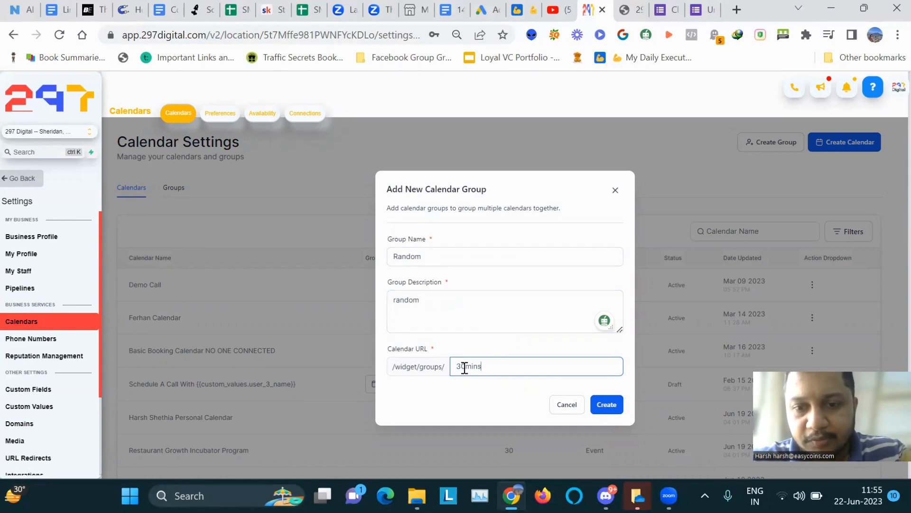
pyautogui.click(610, 403)
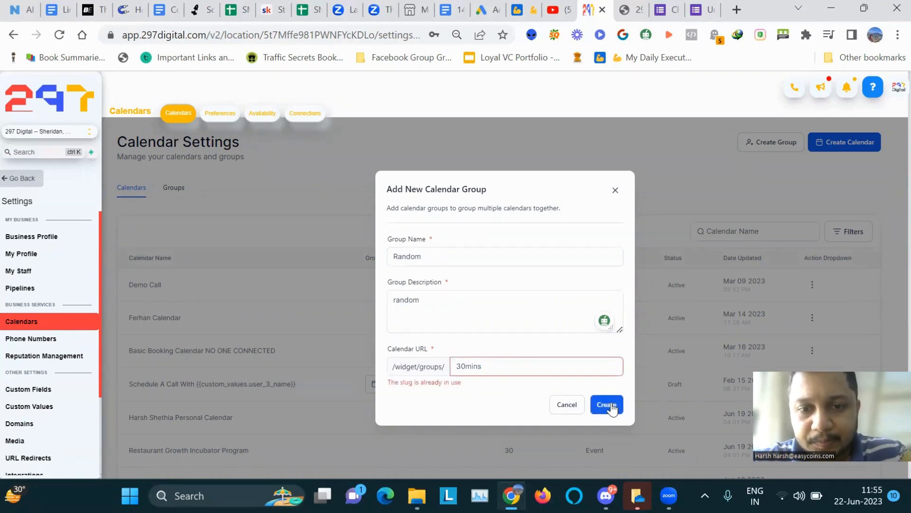
# Change the group's calendar URL to 25mins and try to create the group again
pyautogui.click(467, 366)
pyautogui.press('BackSpace')
pyautogui.press('BackSpace')
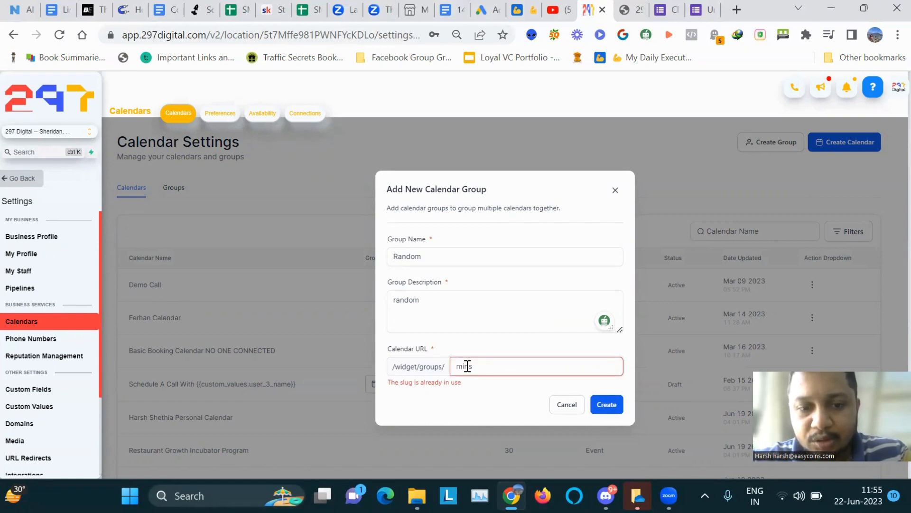
pyautogui.write('25')
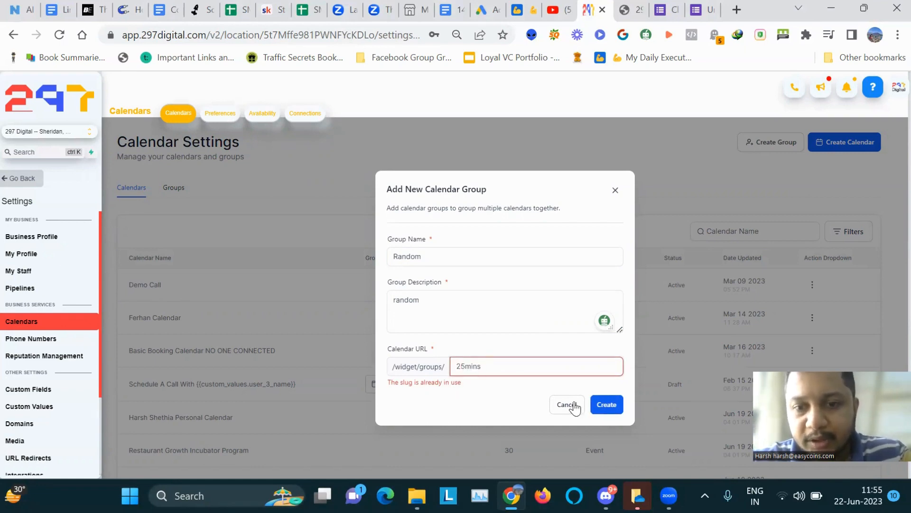
pyautogui.click(604, 404)
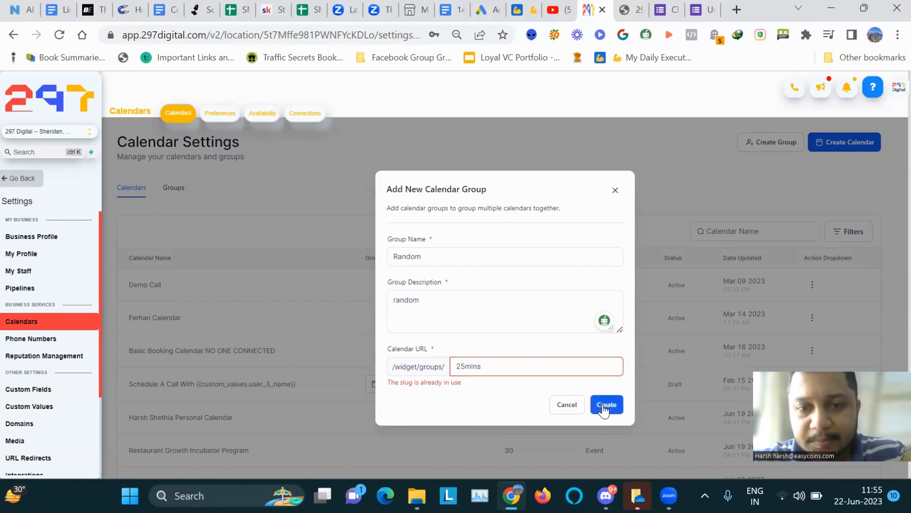
pyautogui.click(604, 406)
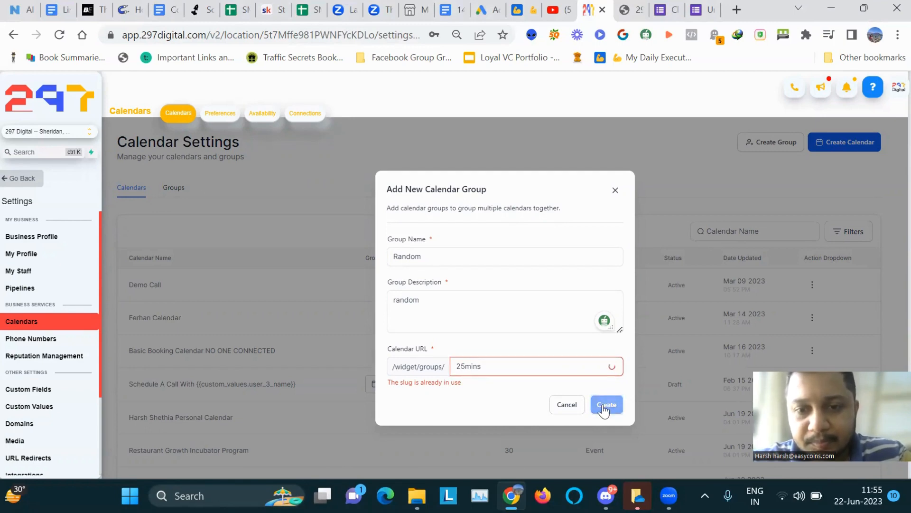
# Replace the calendar URL with 48 and try to create the group
pyautogui.doubleClick(472, 365)
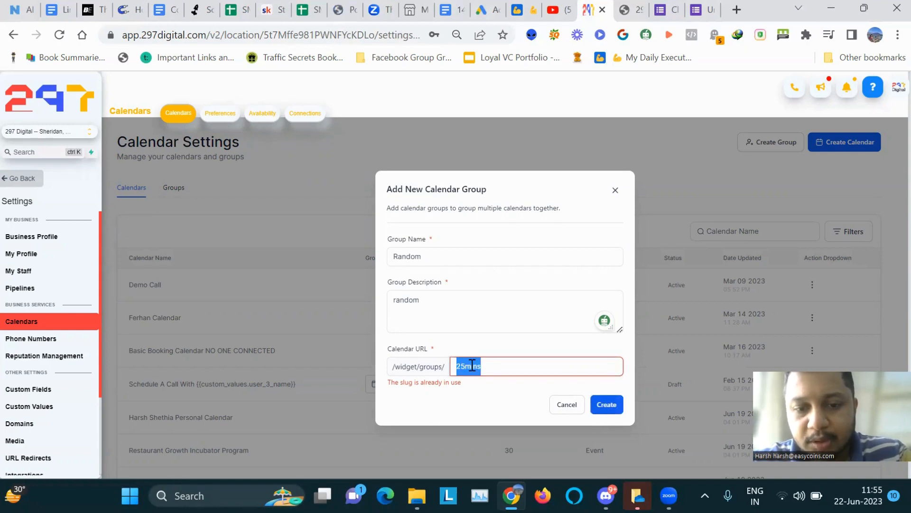
pyautogui.write('48')
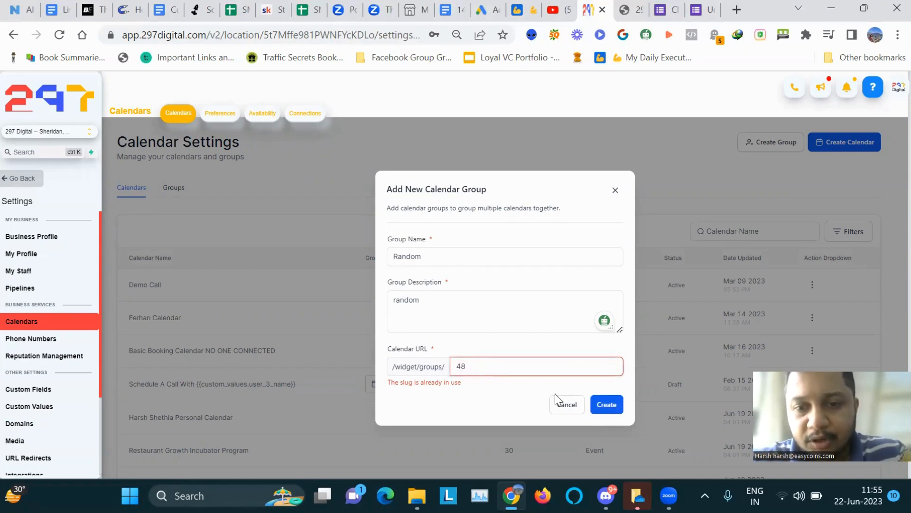
pyautogui.click(616, 407)
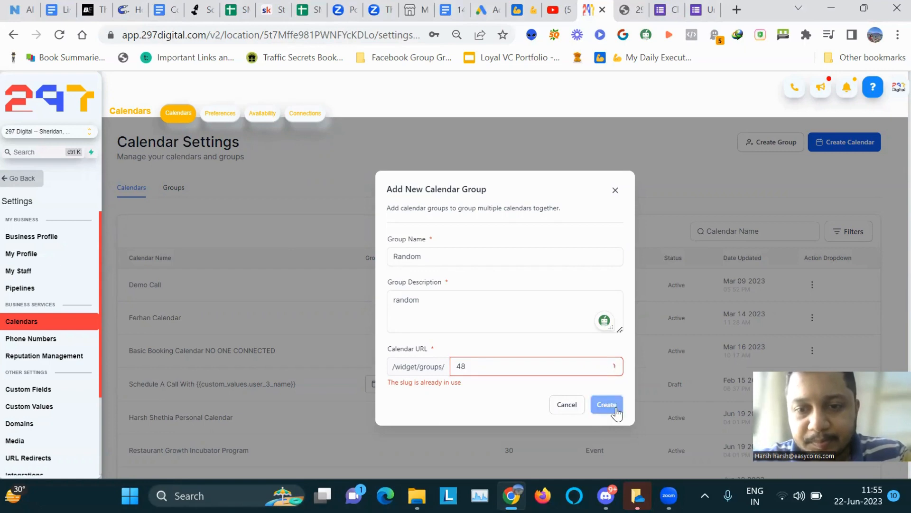
pyautogui.click(607, 404)
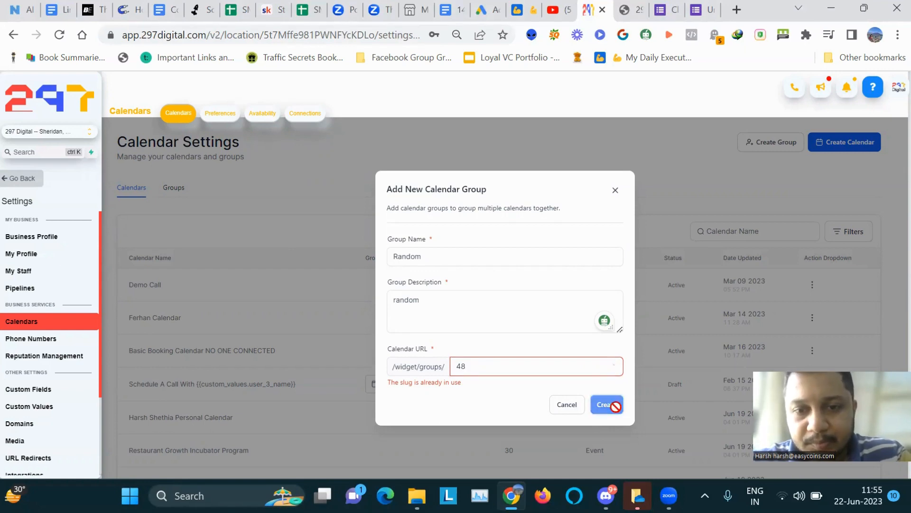
pyautogui.click(615, 408)
pyautogui.click(615, 407)
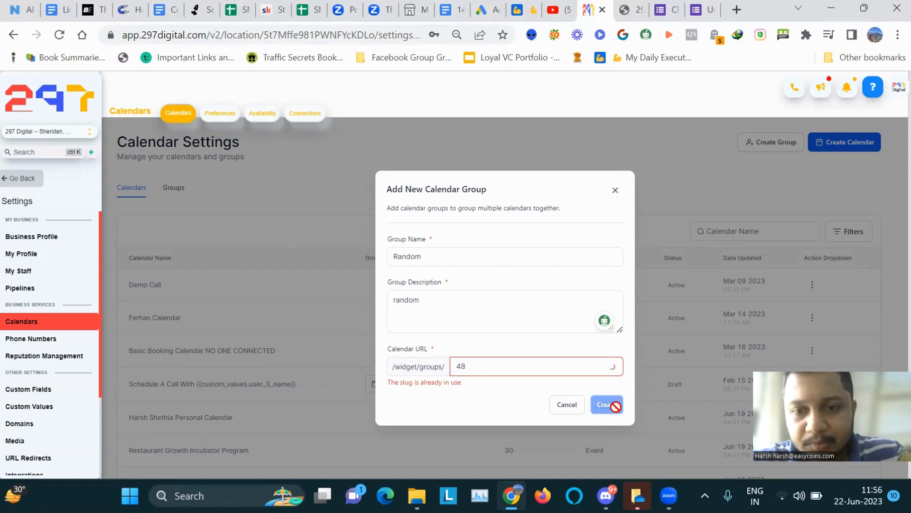
pyautogui.click(616, 406)
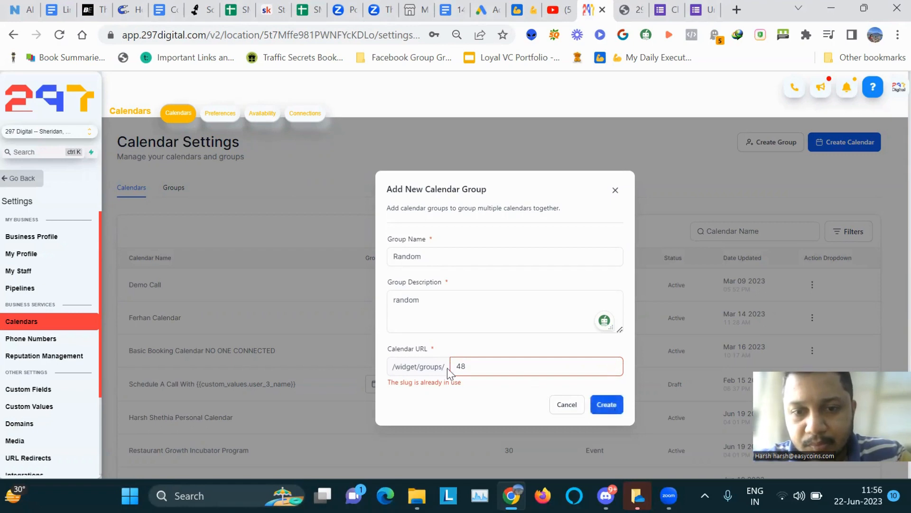
# Extend the calendar URL to 48mins and create the calendar group
pyautogui.click(476, 360)
pyautogui.write('mins')
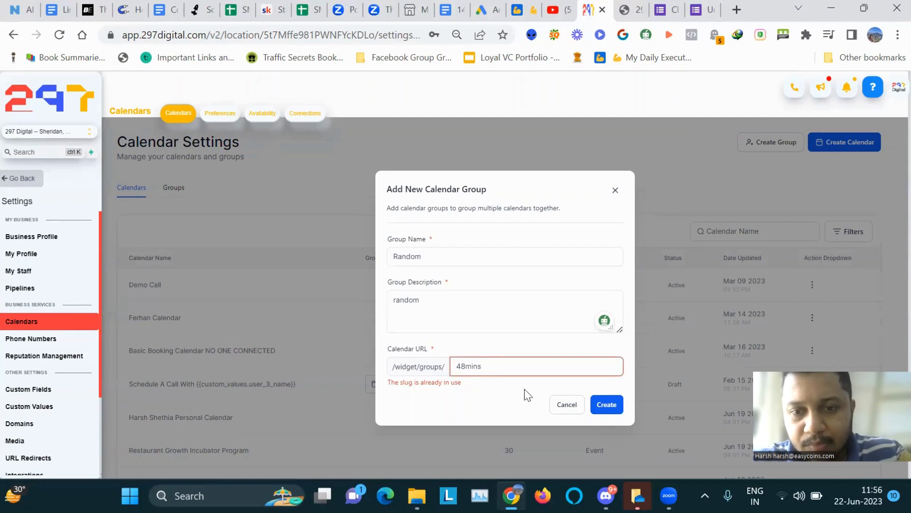
pyautogui.click(606, 404)
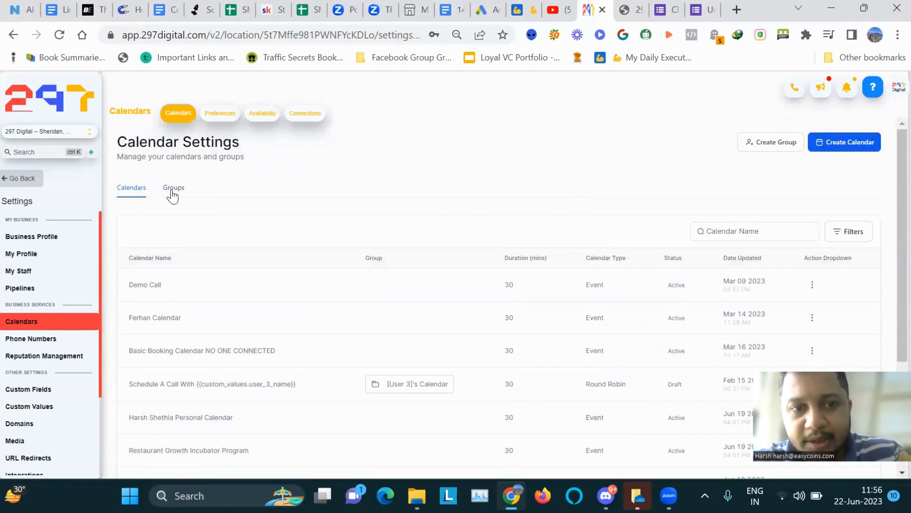
# Open the list of calendar groups and show the available actions for the Random group
pyautogui.click(172, 190)
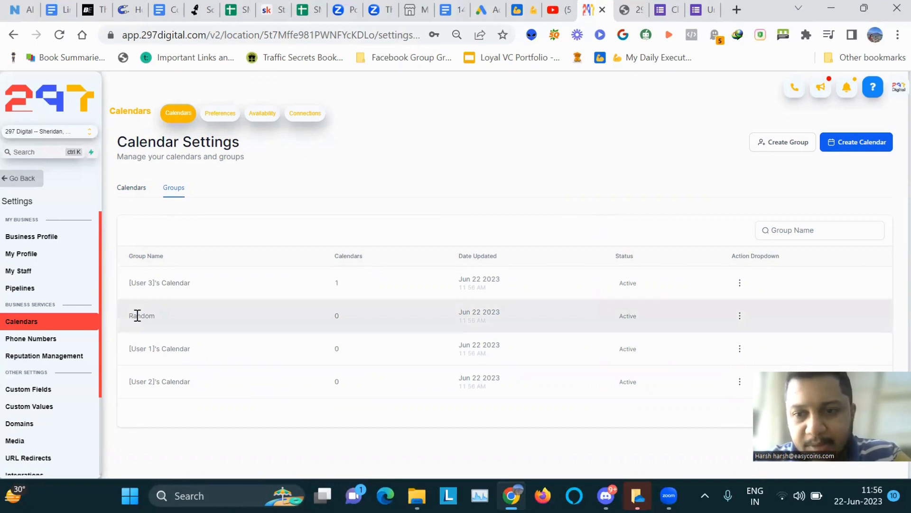
pyautogui.click(740, 316)
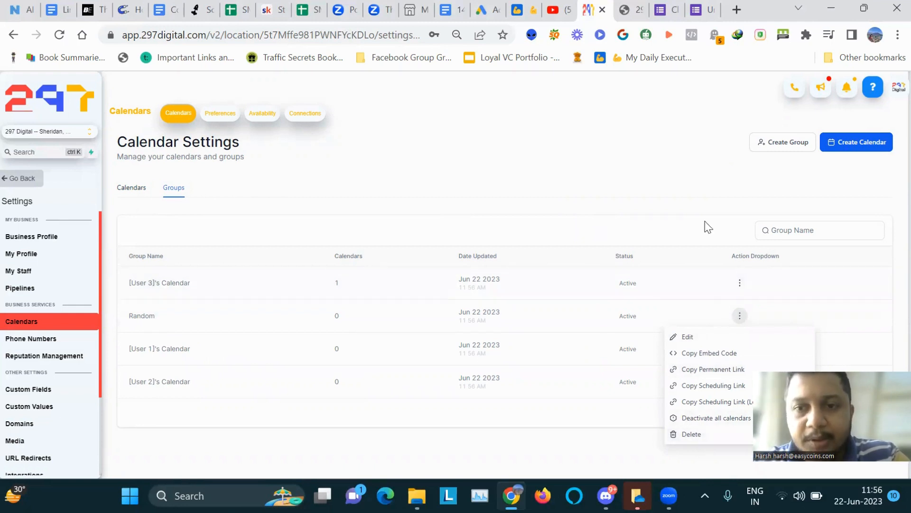
# Start a new calendar of the Simple Calendar type and name it "book appointment"
pyautogui.click(847, 147)
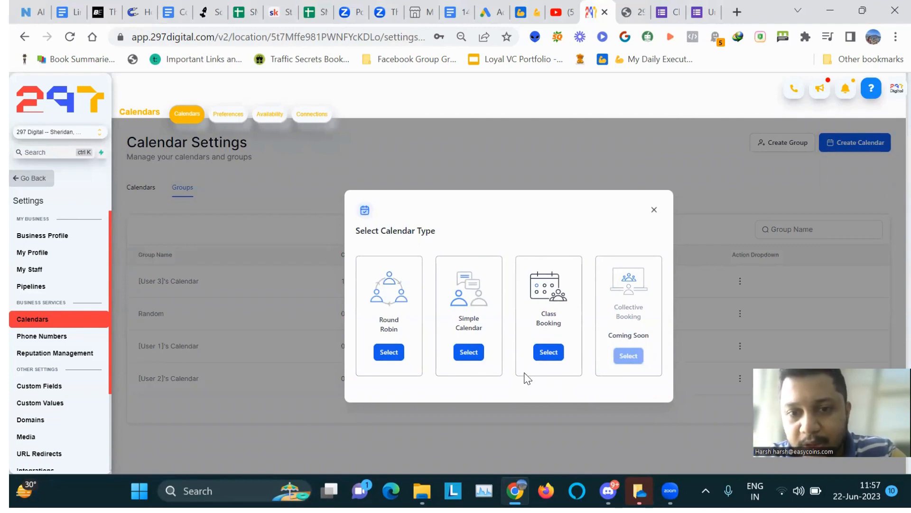
pyautogui.click(476, 354)
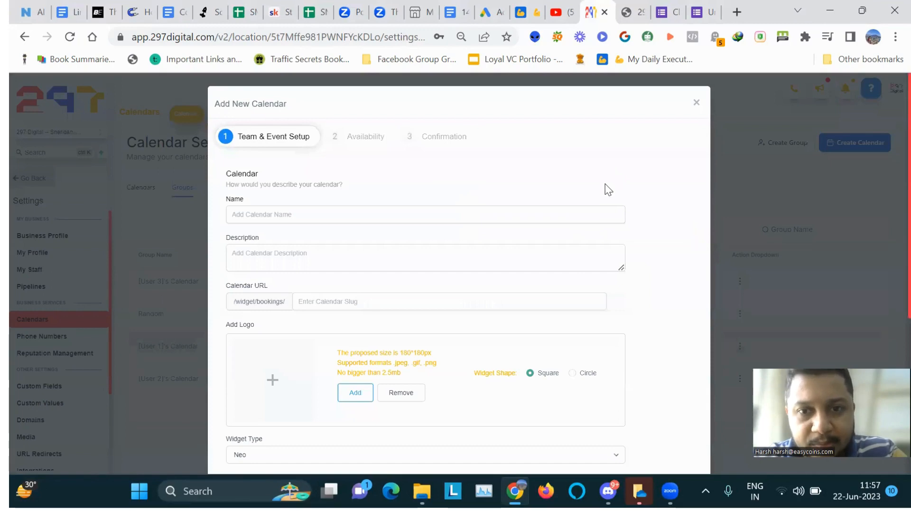
pyautogui.click(591, 221)
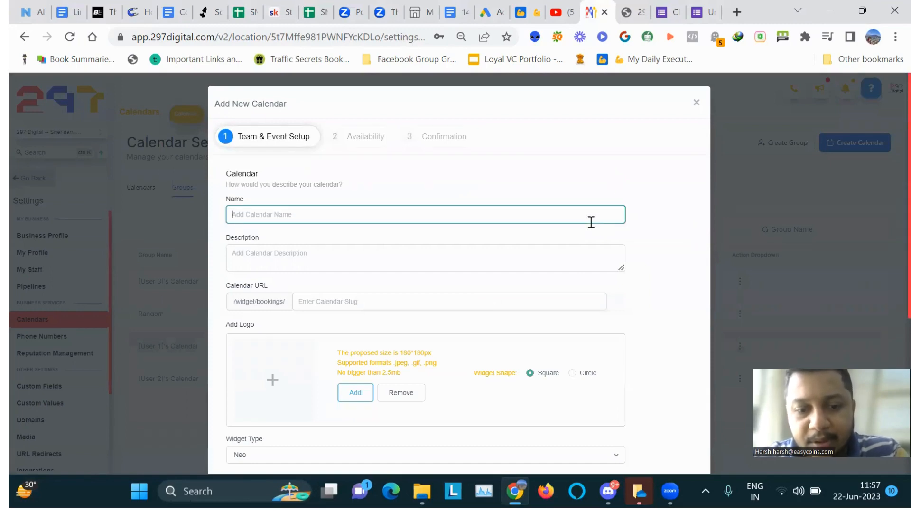
pyautogui.write('book ')
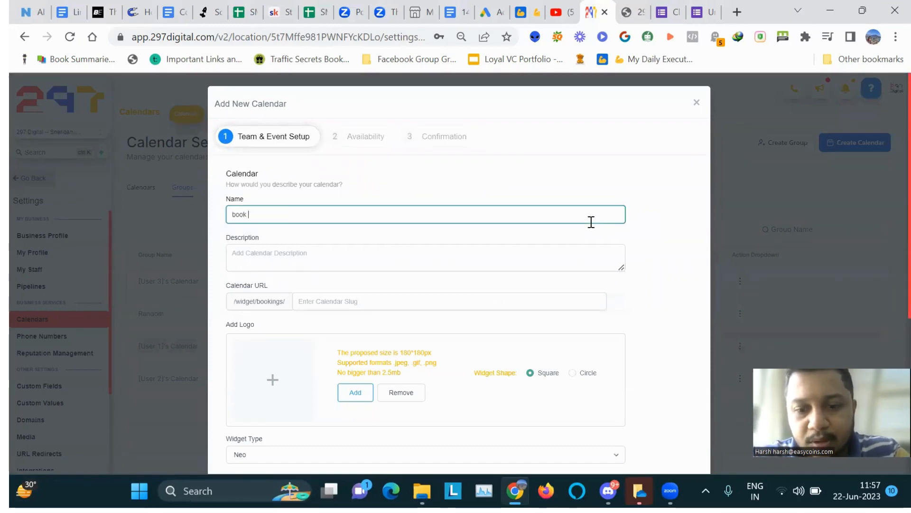
pyautogui.write('appointment')
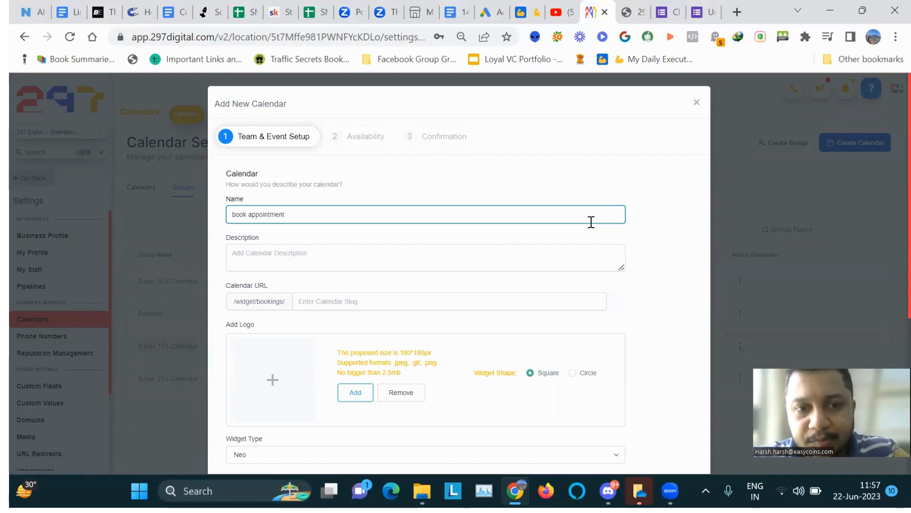
# Set the new calendar's URL slug to appointment-for-fitness-coaching
pyautogui.click(511, 305)
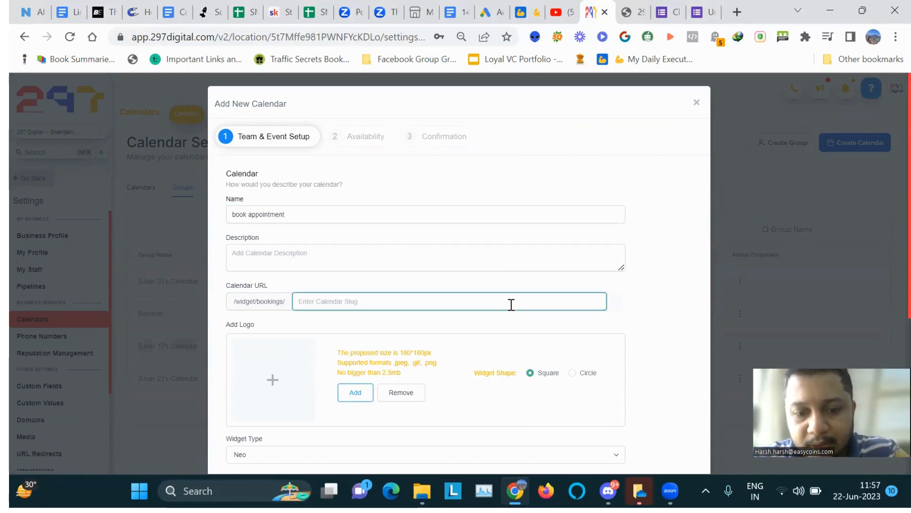
pyautogui.write('appointme')
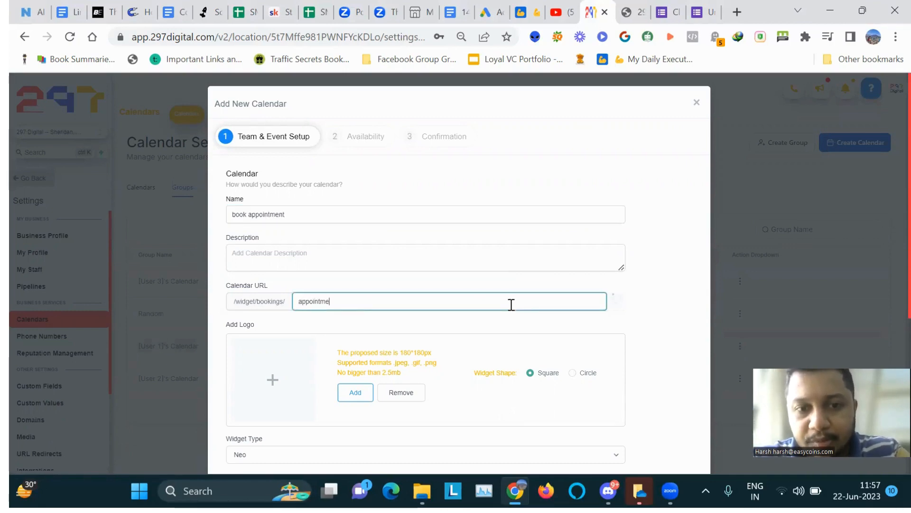
pyautogui.write('nt-fo')
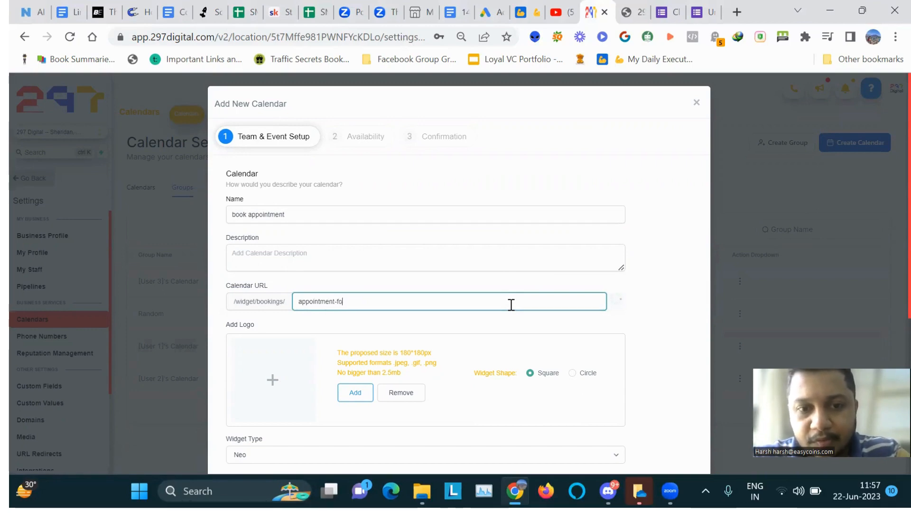
pyautogui.write('r-fitne')
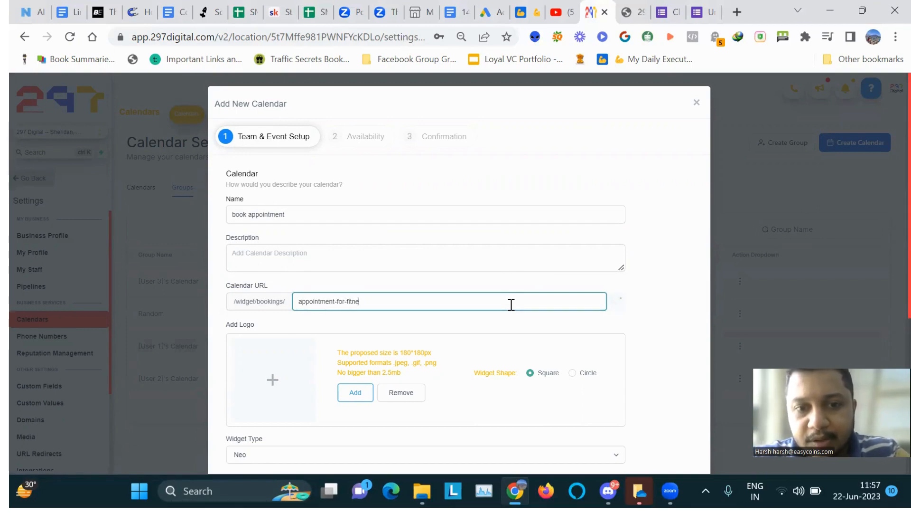
pyautogui.write('ss-coaching')
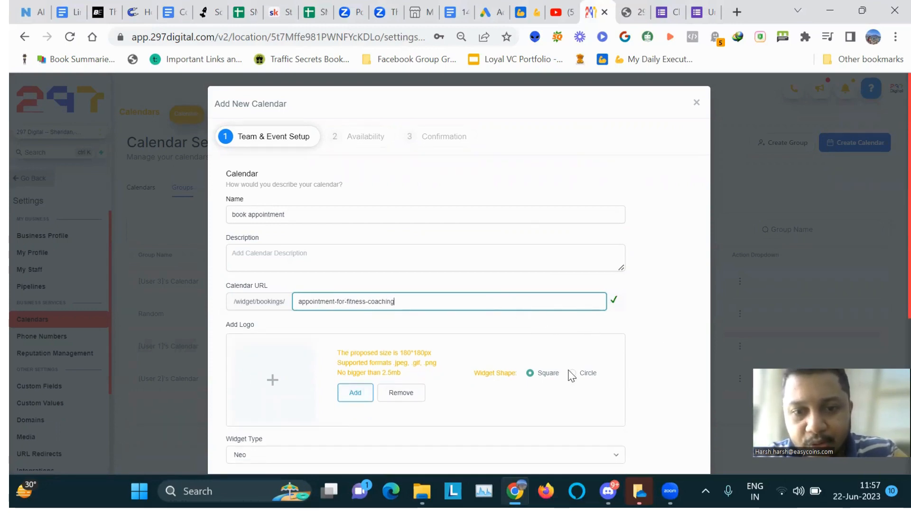
# Check the available widget types for the new calendar and keep Neo
pyautogui.scroll(-5, 648, 374)
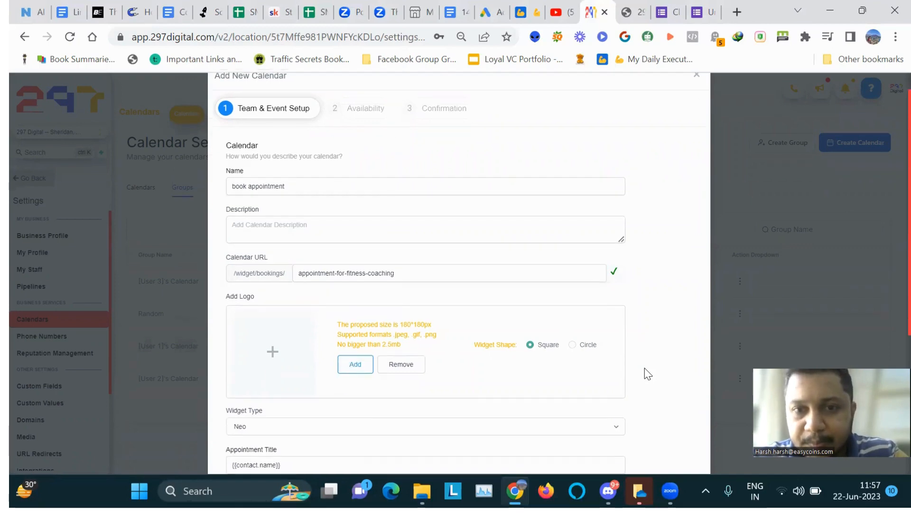
pyautogui.click(564, 233)
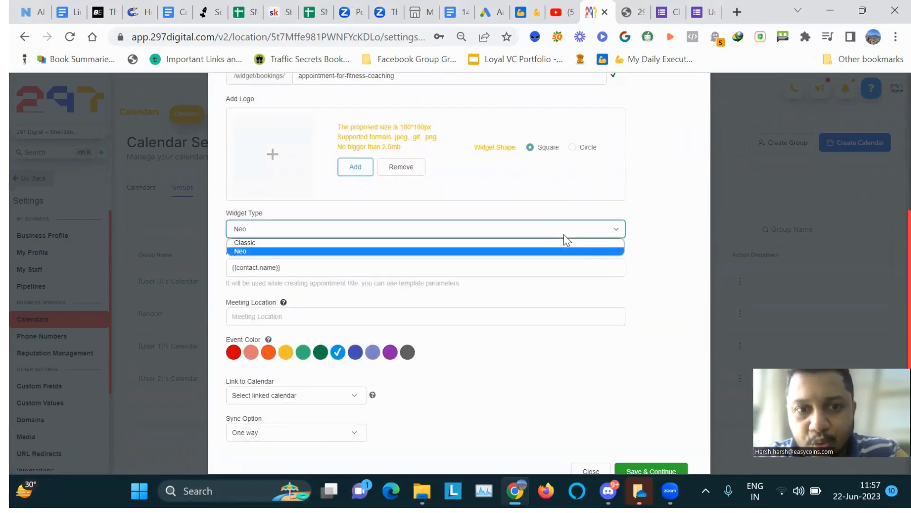
pyautogui.click(660, 252)
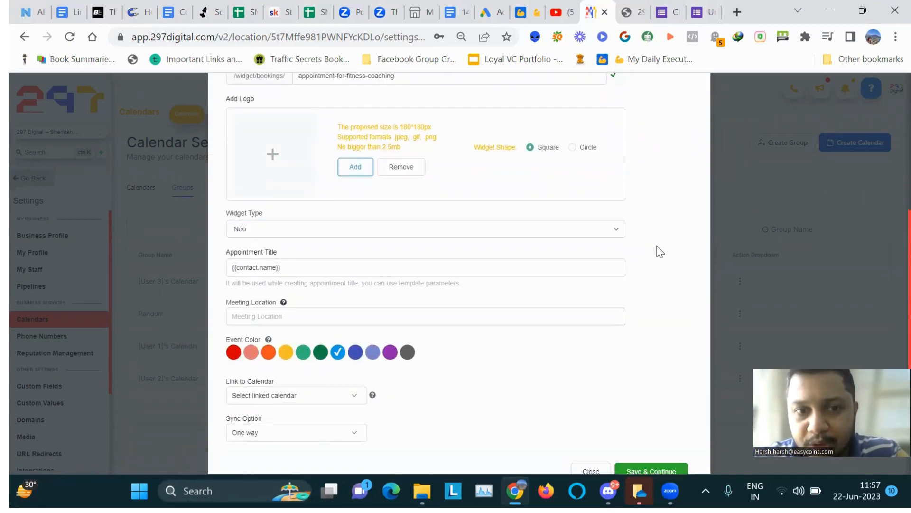
# Link the calendar to Google without choosing a specific Google calendar, and save the team and event setup
pyautogui.scroll(-1, 660, 252)
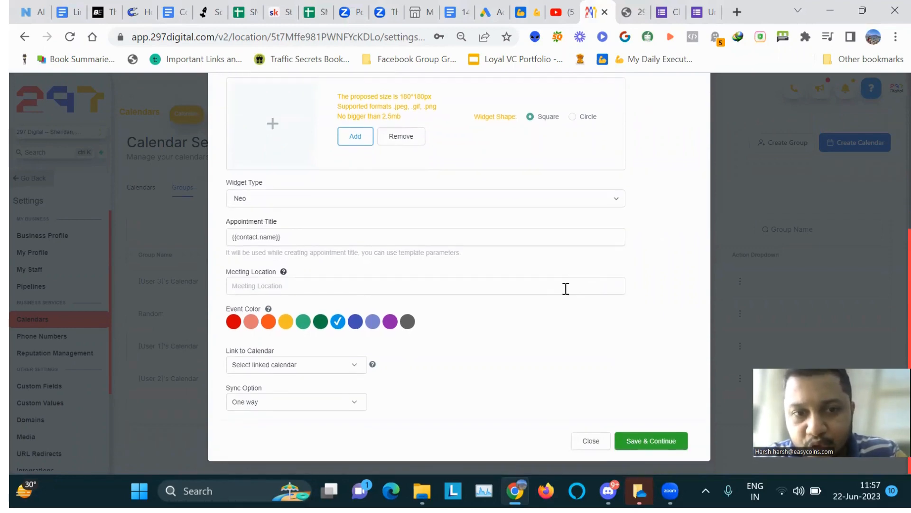
pyautogui.click(340, 370)
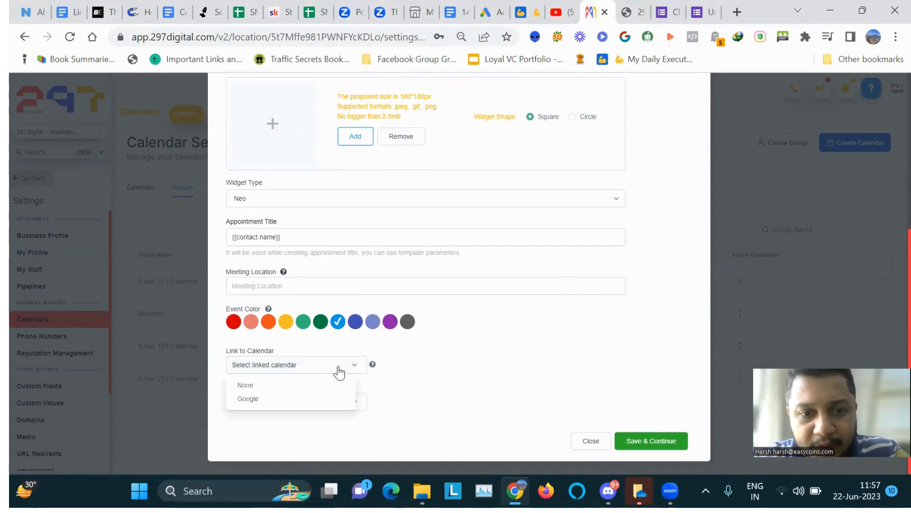
pyautogui.click(285, 401)
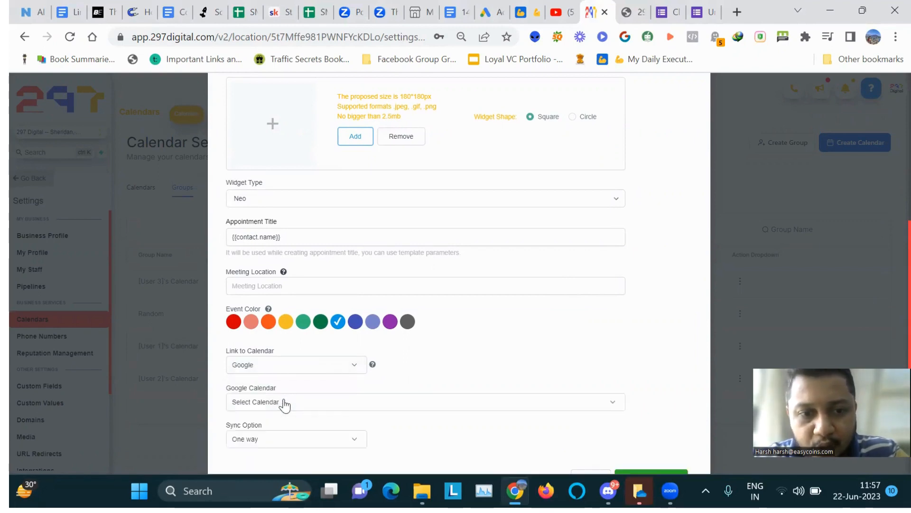
pyautogui.click(298, 403)
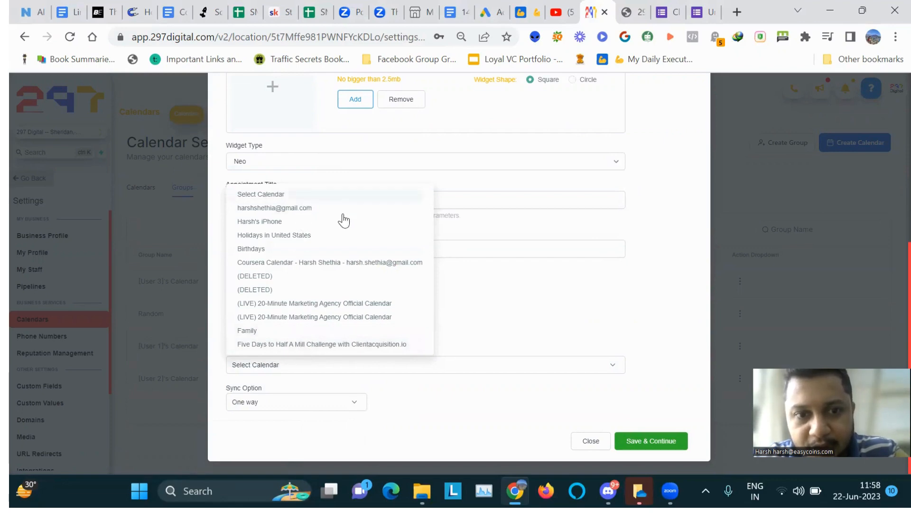
pyautogui.click(550, 322)
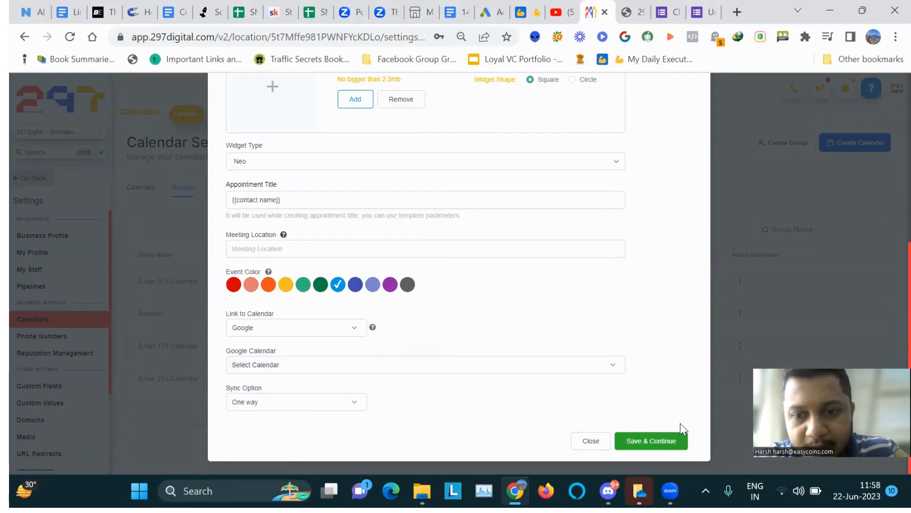
pyautogui.click(657, 442)
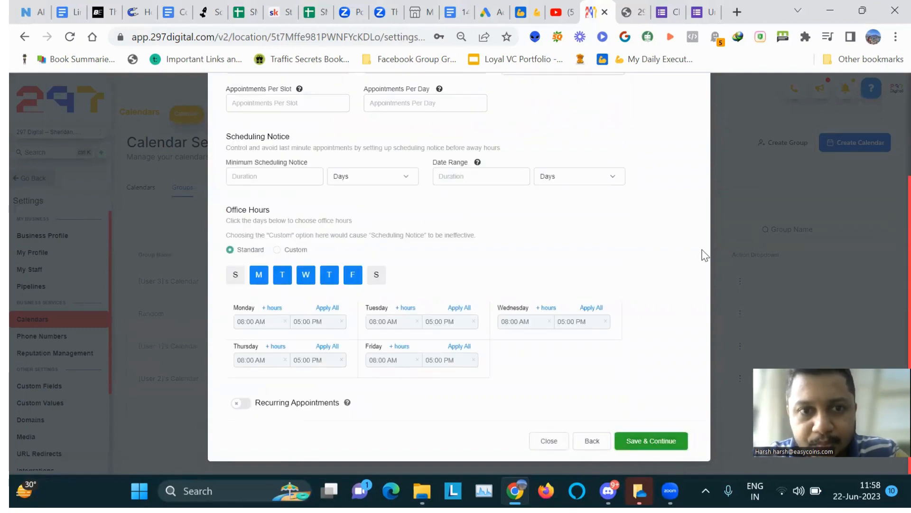
# Set the slot interval to 10 minutes in the appointment slot settings
pyautogui.scroll(3, 705, 255)
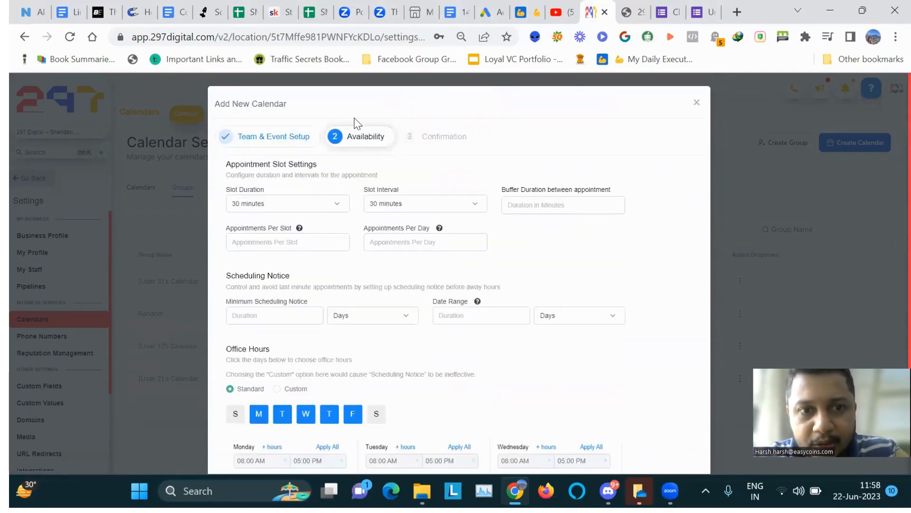
pyautogui.click(438, 204)
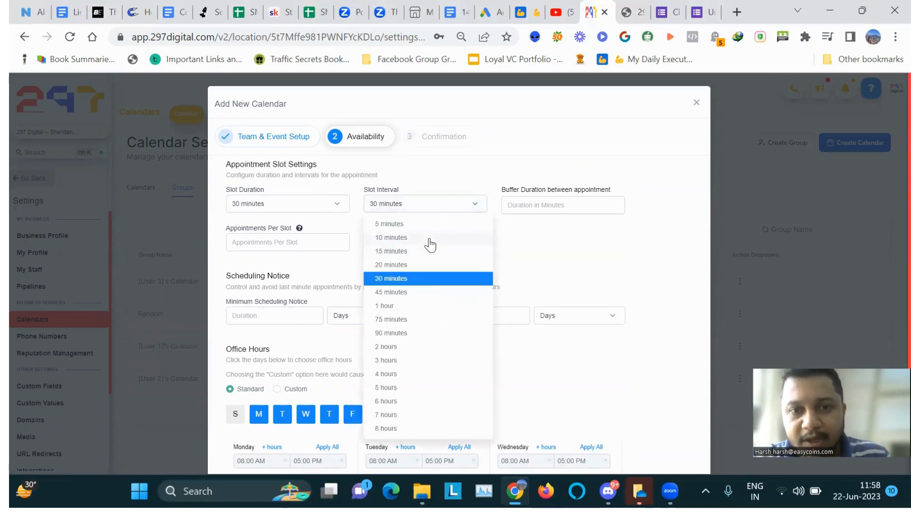
pyautogui.click(429, 237)
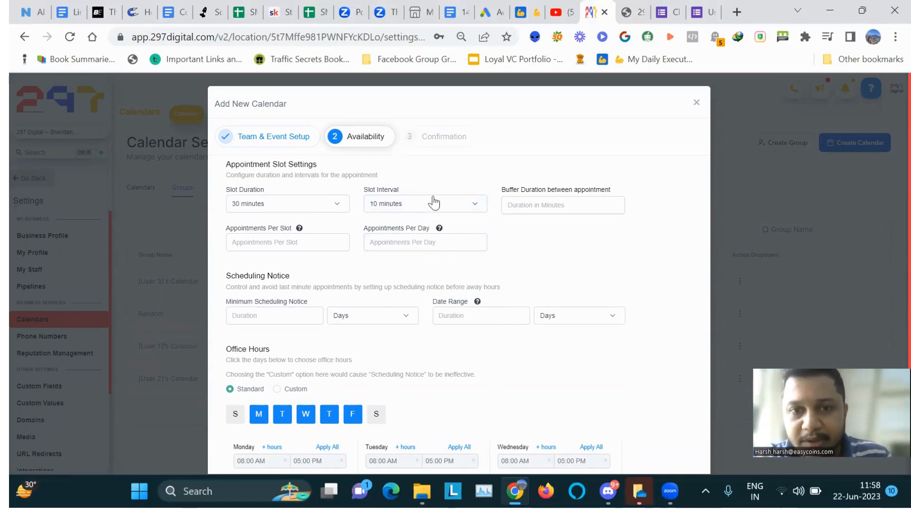
pyautogui.click(577, 207)
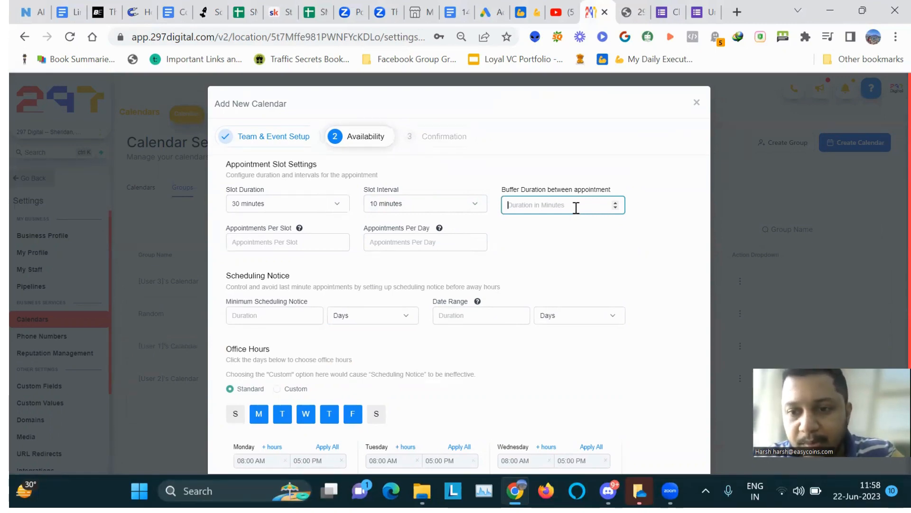
pyautogui.write('1')
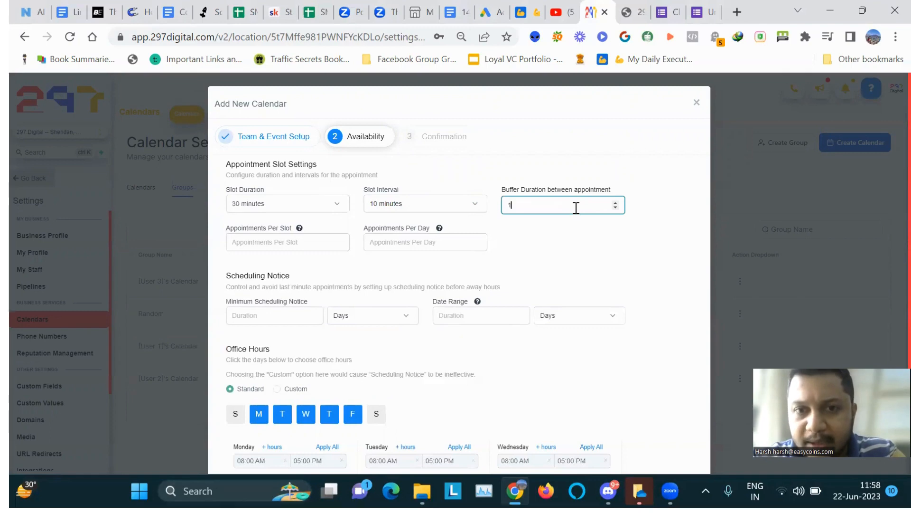
pyautogui.write('0')
pyautogui.press('BackSpace')
pyautogui.press('BackSpace')
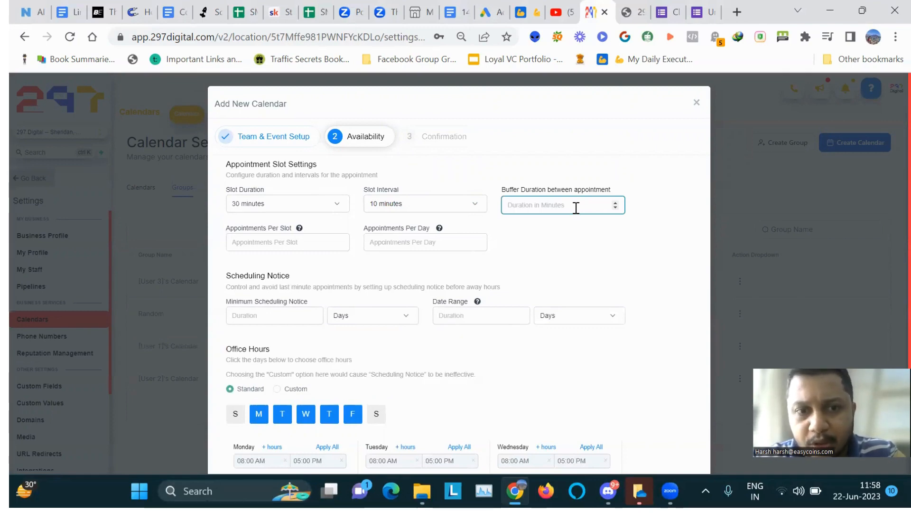
# Set the appointments per slot to 20 and read the help note for that setting
pyautogui.click(316, 245)
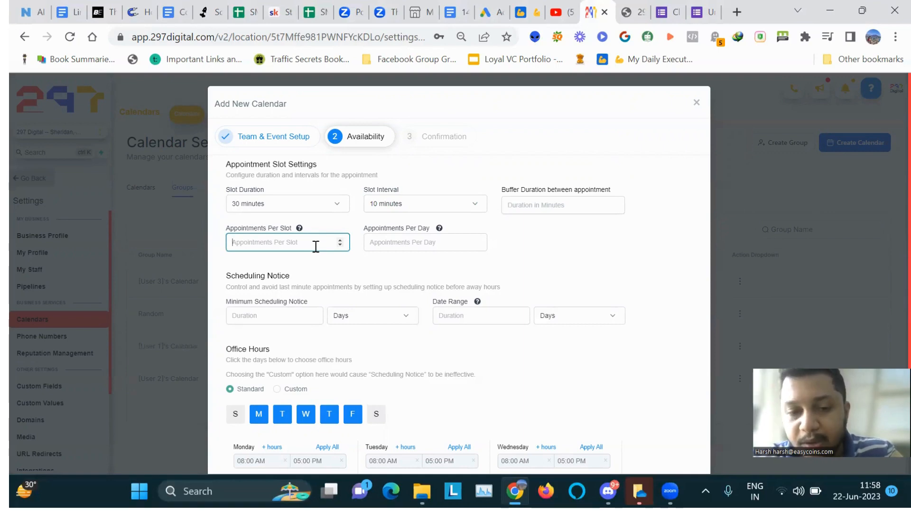
pyautogui.write('20')
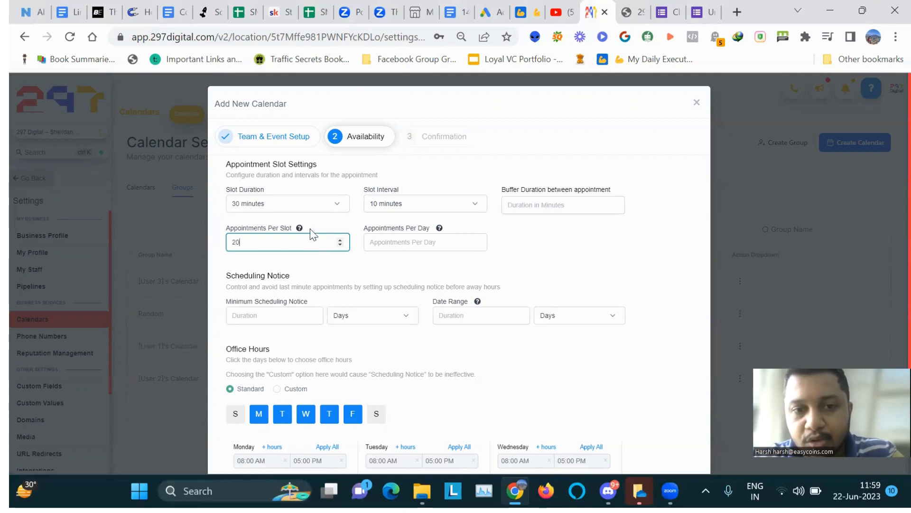
pyautogui.moveTo(297, 232)
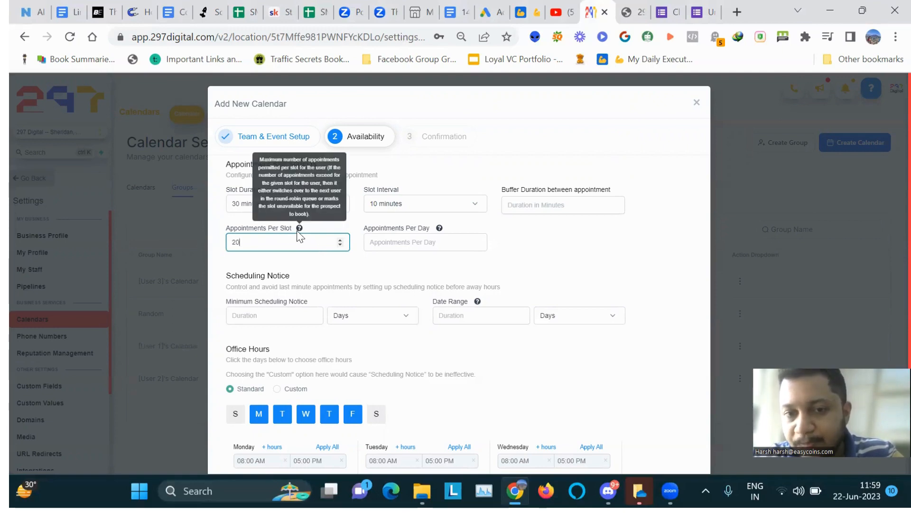
pyautogui.click(366, 260)
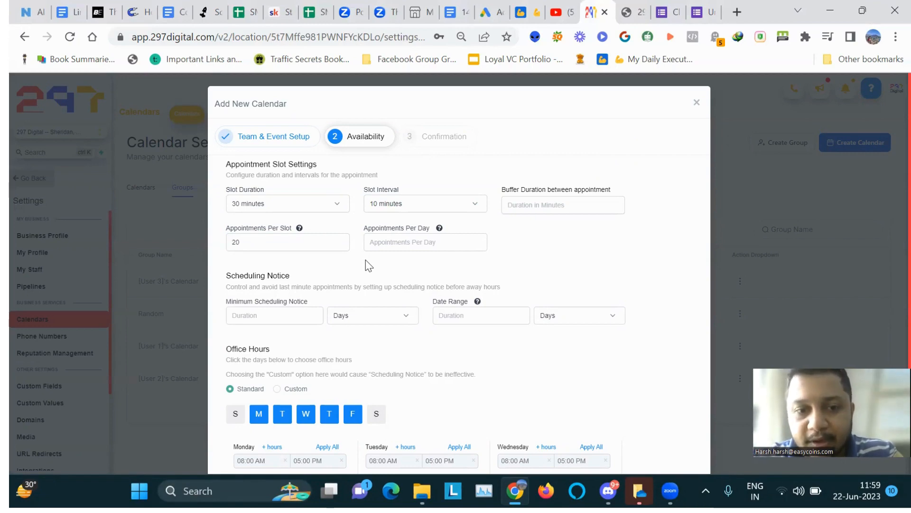
# Set the minimum scheduling notice to 2 hours and the booking date range to 3 days
pyautogui.scroll(-3, 365, 260)
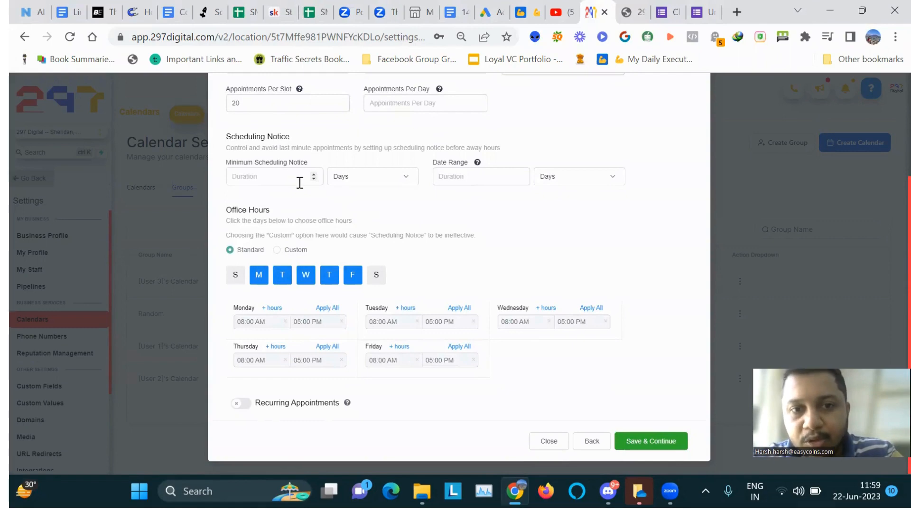
pyautogui.click(358, 187)
pyautogui.click(358, 201)
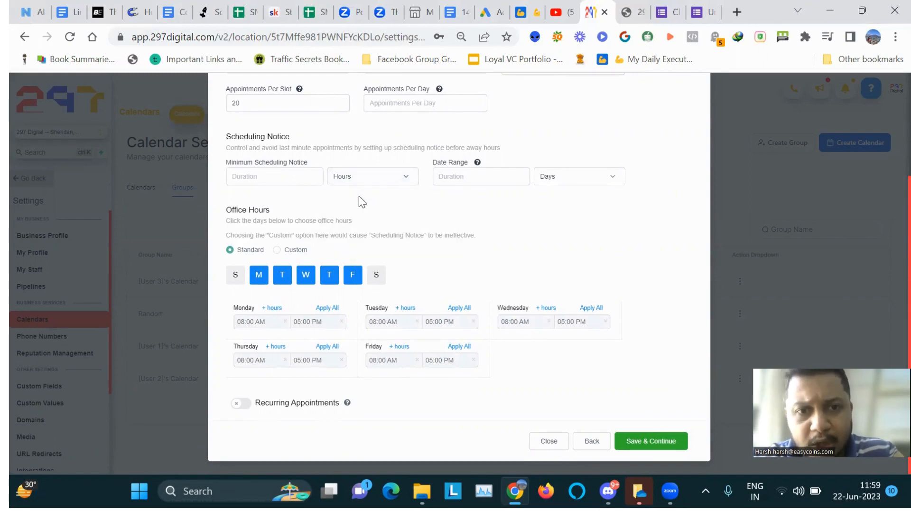
pyautogui.click(281, 179)
pyautogui.write('2')
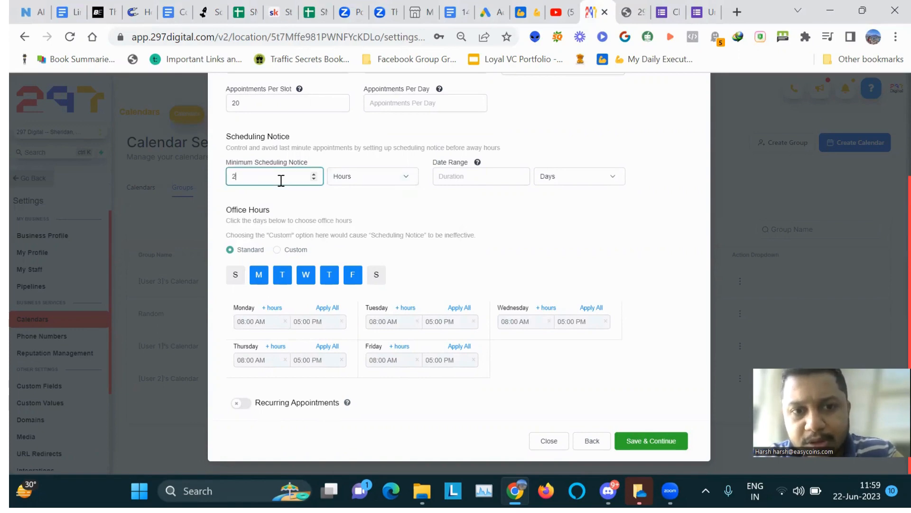
pyautogui.click(383, 212)
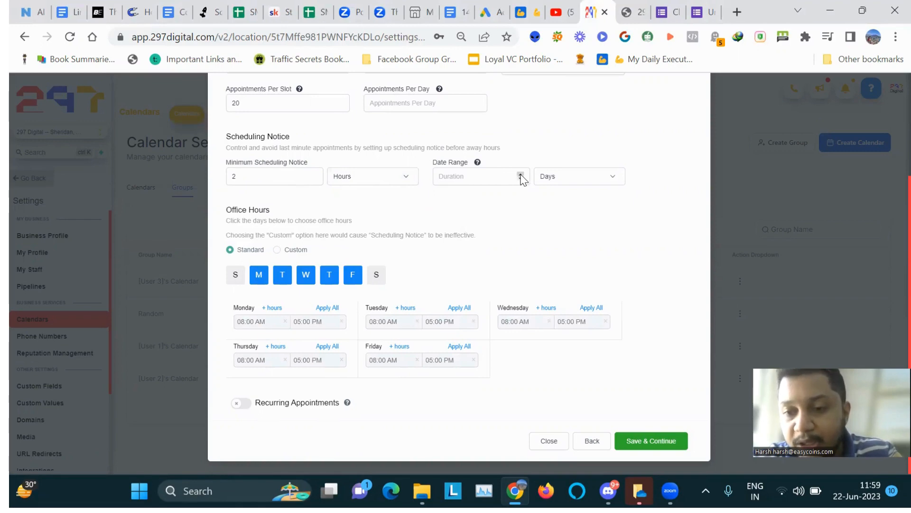
pyautogui.click(500, 176)
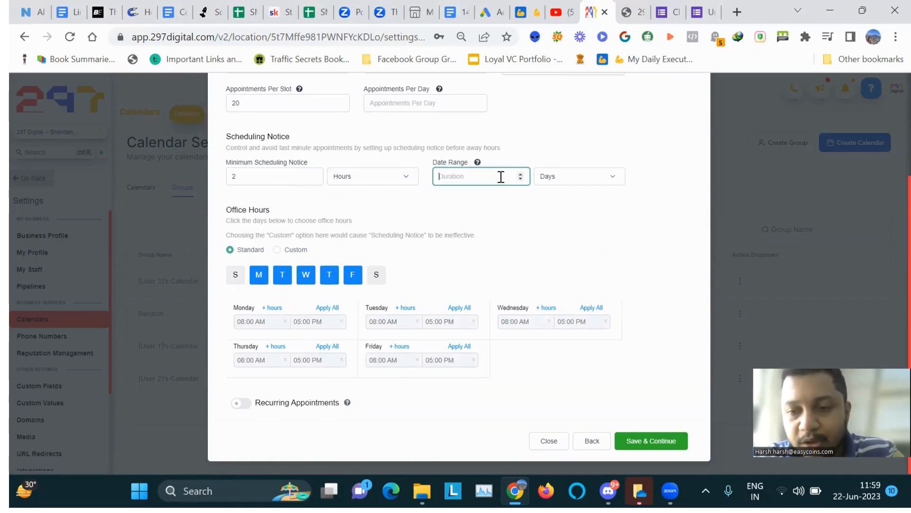
pyautogui.write('3')
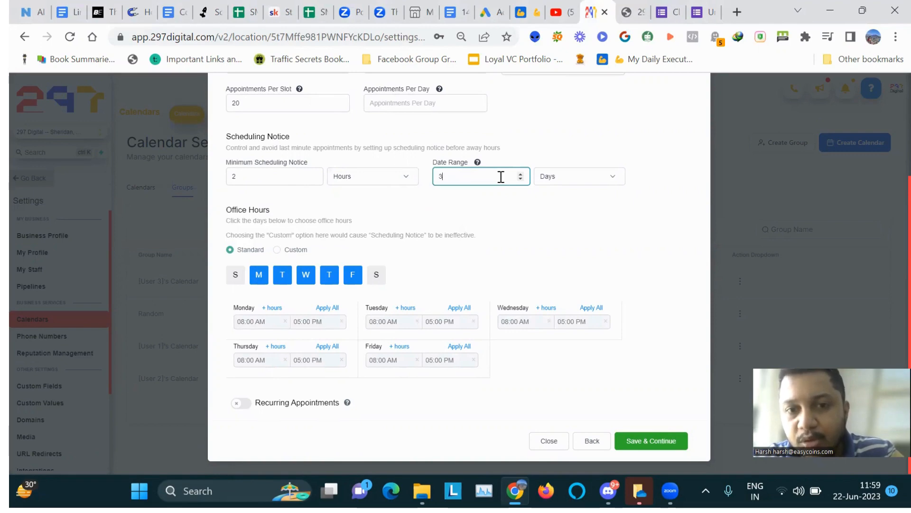
# Set the booking date range to 4 days in the scheduling notice settings
pyautogui.press('BackSpace')
pyautogui.write('4')
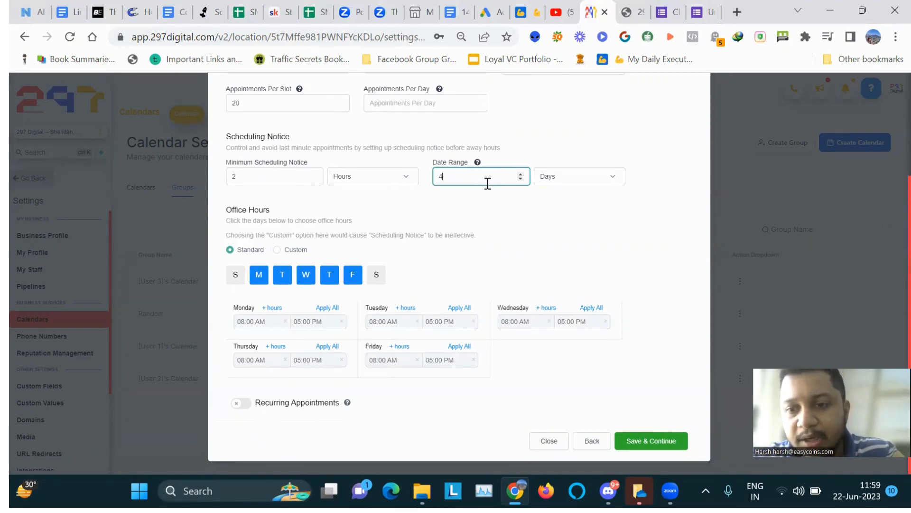
pyautogui.click(530, 224)
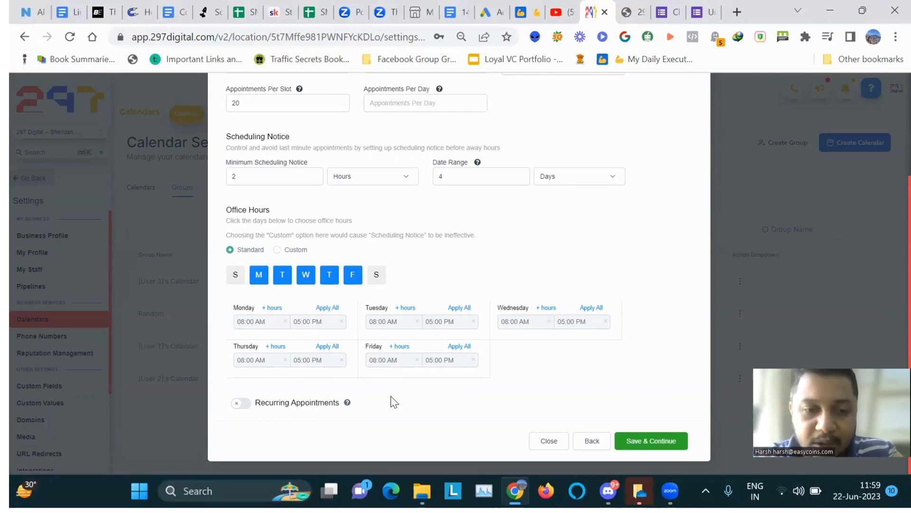
# View the recurring appointment options, leave recurring appointments turned off, and save the availability settings
pyautogui.click(241, 403)
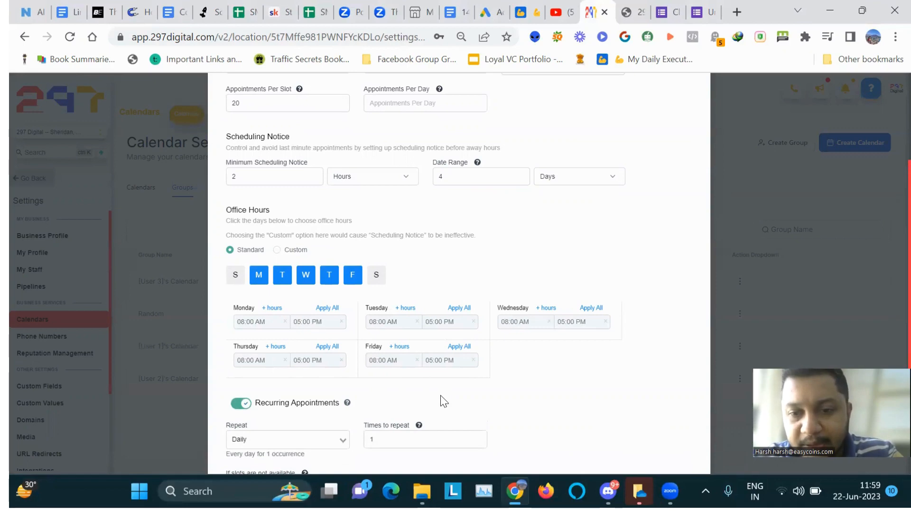
pyautogui.scroll(-2, 444, 401)
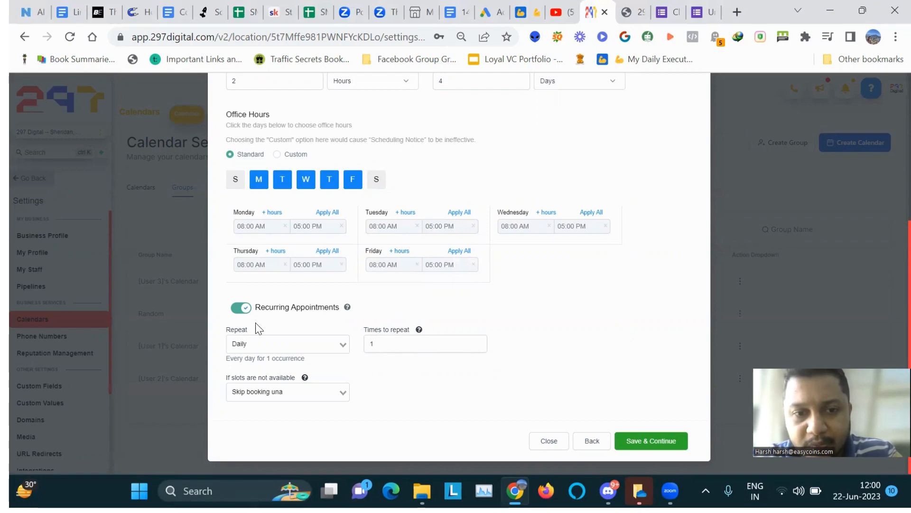
pyautogui.click(236, 313)
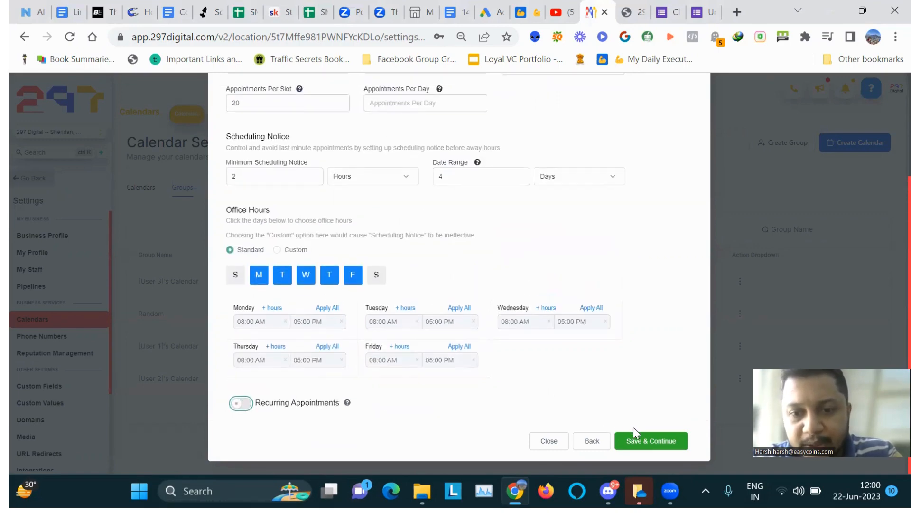
pyautogui.click(640, 440)
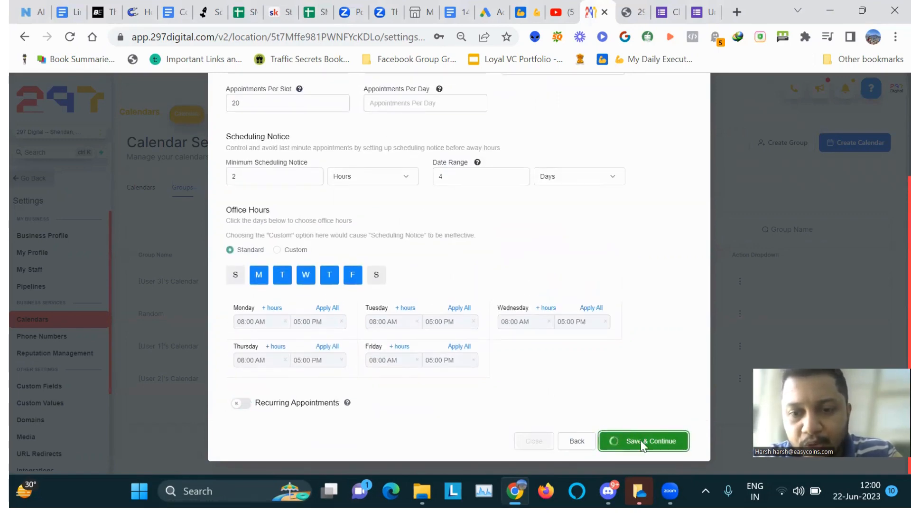
pyautogui.scroll(3, 662, 313)
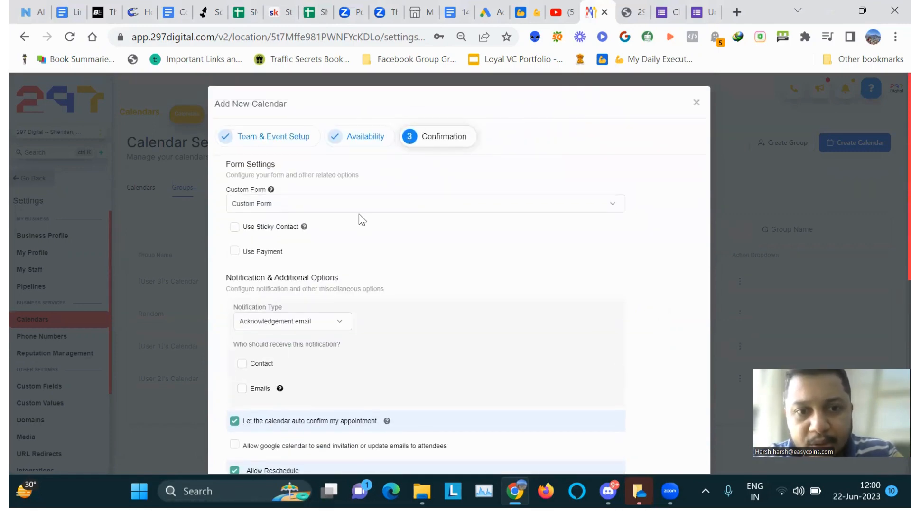
# Enable Use Sticky Contact in the form settings and view the list of custom forms without choosing one
pyautogui.moveTo(304, 229)
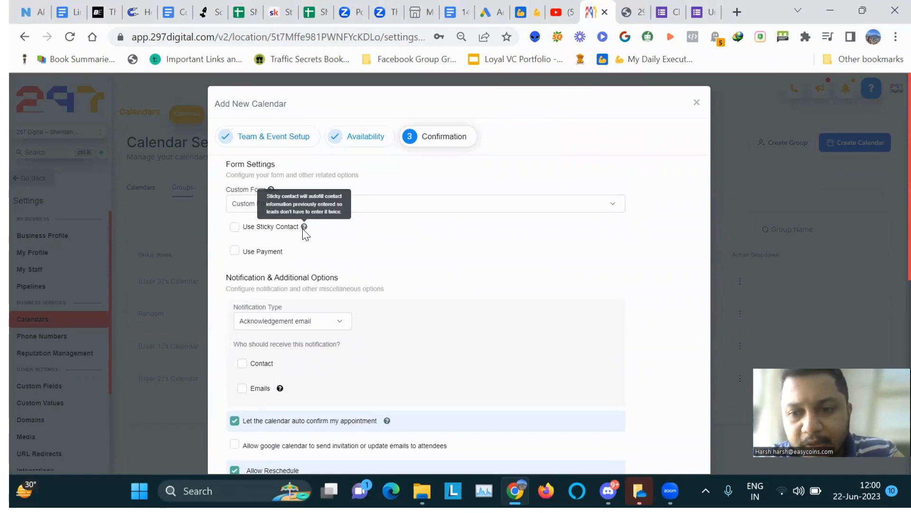
pyautogui.click(235, 229)
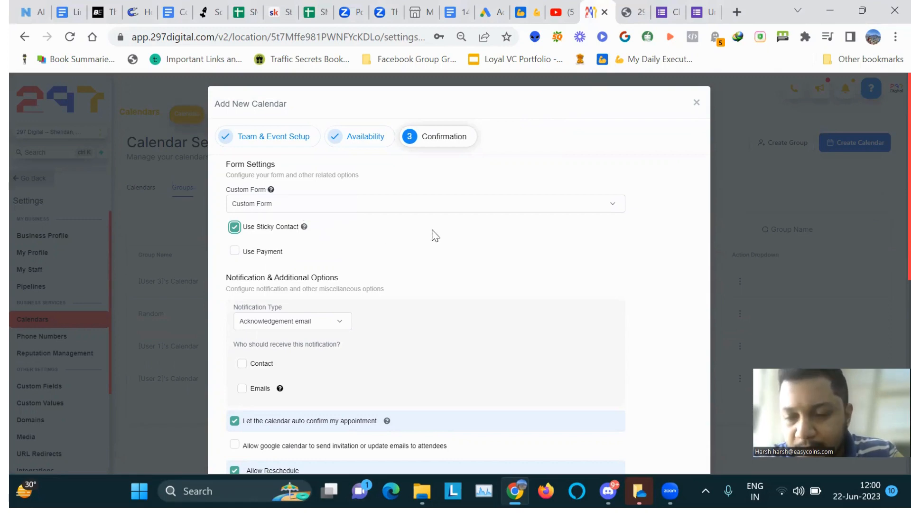
pyautogui.click(432, 205)
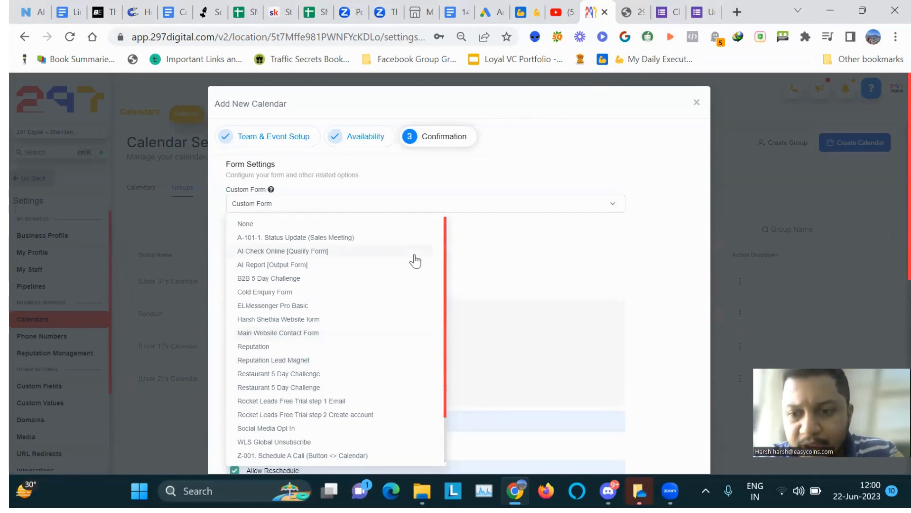
pyautogui.click(527, 244)
# Send the acknowledgement email to the contact only, and allow Google Calendar to send invitation or update emails to attendees
pyautogui.scroll(-4, 527, 244)
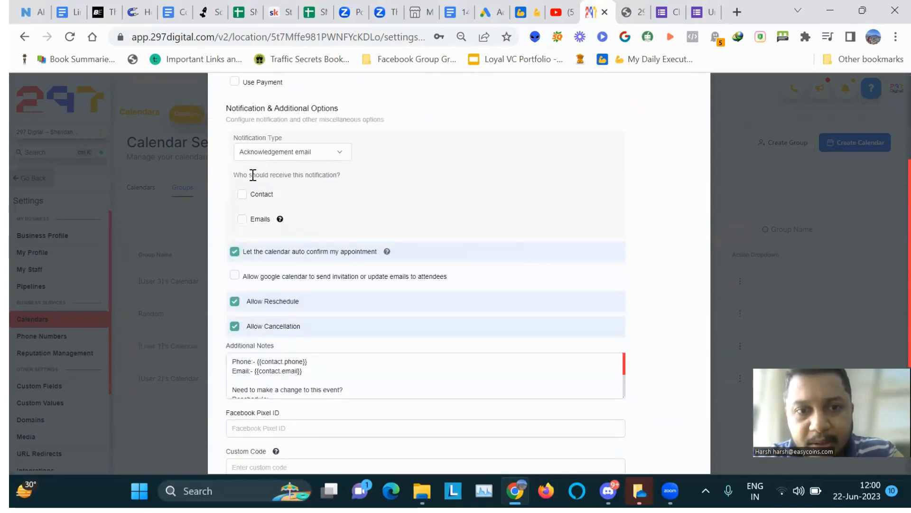
pyautogui.click(242, 195)
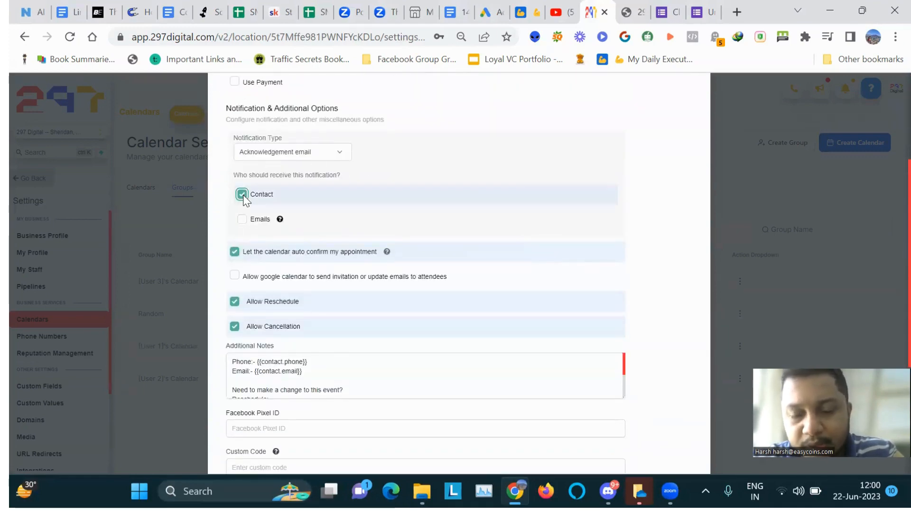
pyautogui.click(242, 220)
pyautogui.moveTo(279, 220)
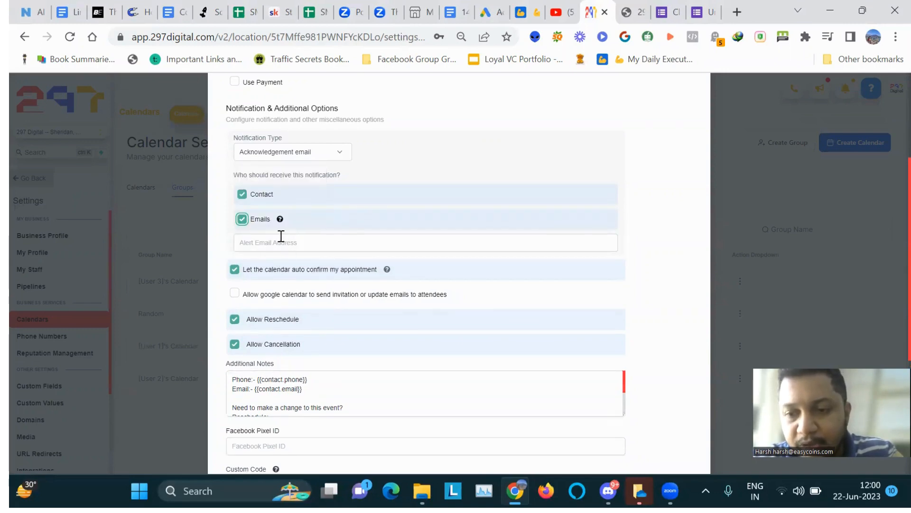
pyautogui.click(242, 219)
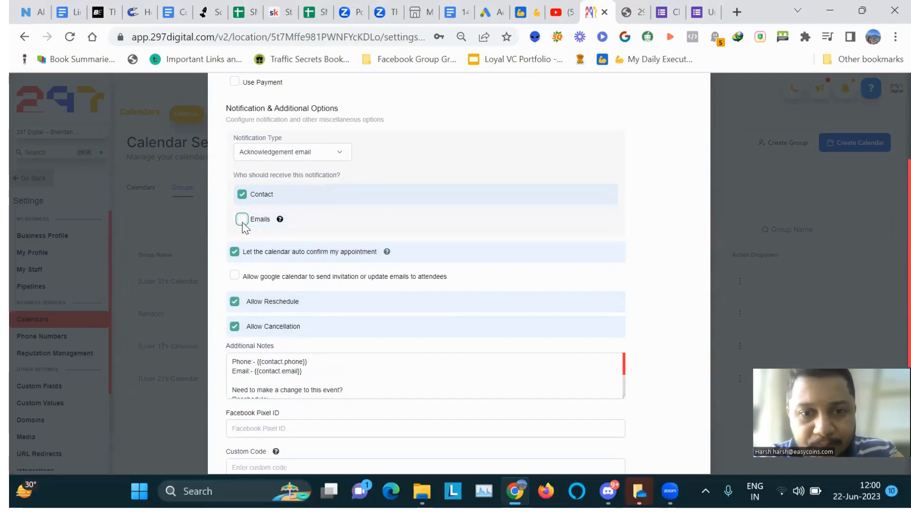
pyautogui.click(234, 276)
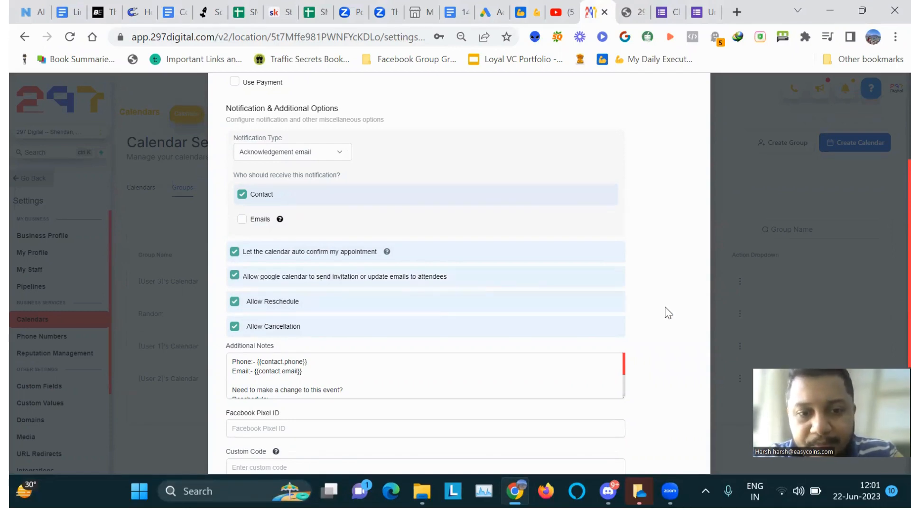
# Review the remaining confirmation options and close the new calendar setup without completing it
pyautogui.scroll(-5, 668, 312)
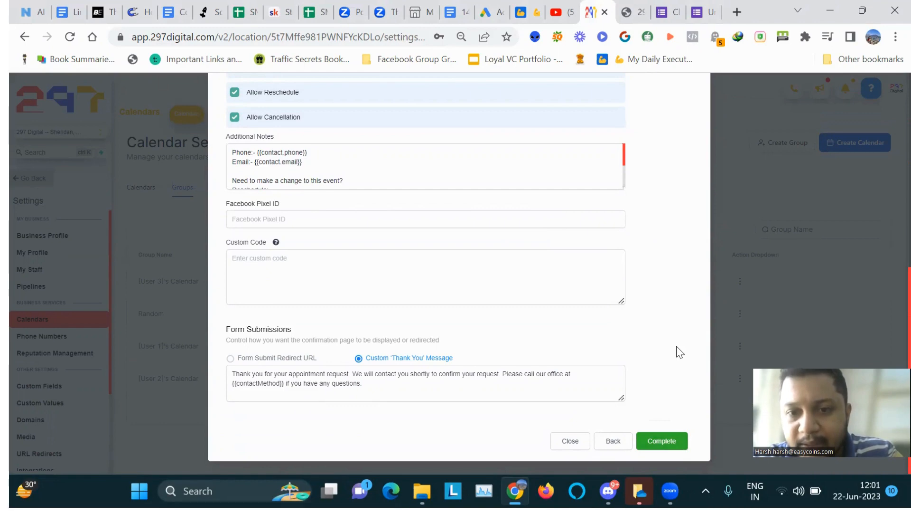
pyautogui.scroll(5, 680, 351)
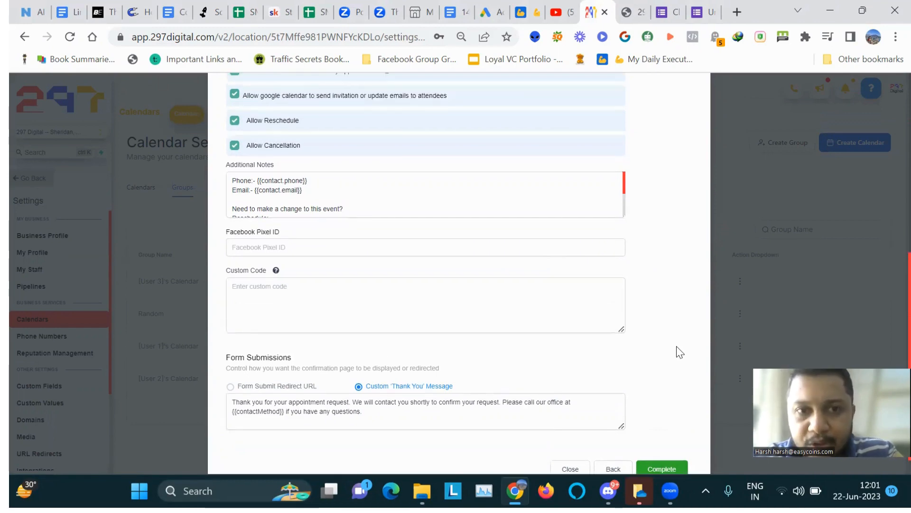
pyautogui.scroll(4, 680, 352)
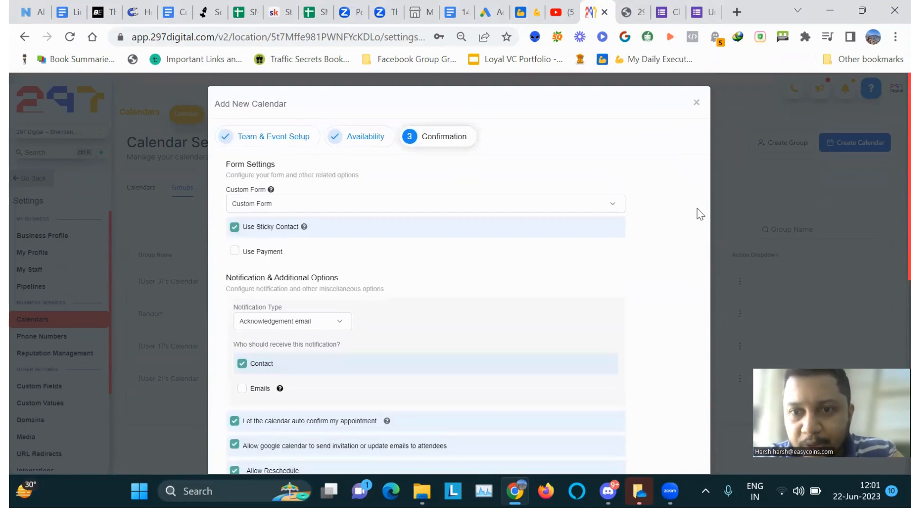
pyautogui.click(697, 103)
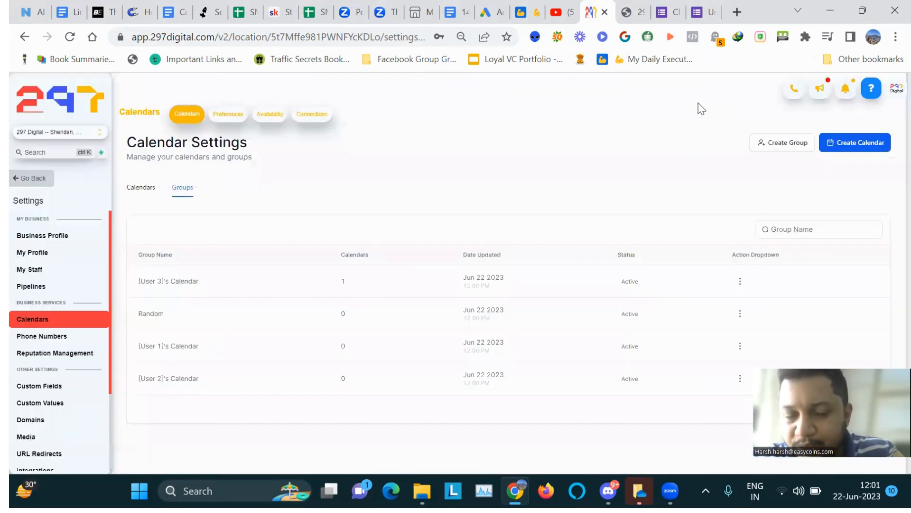
# Leave the calendar settings, go to the form builder under Sites, and start a new form
pyautogui.click(46, 182)
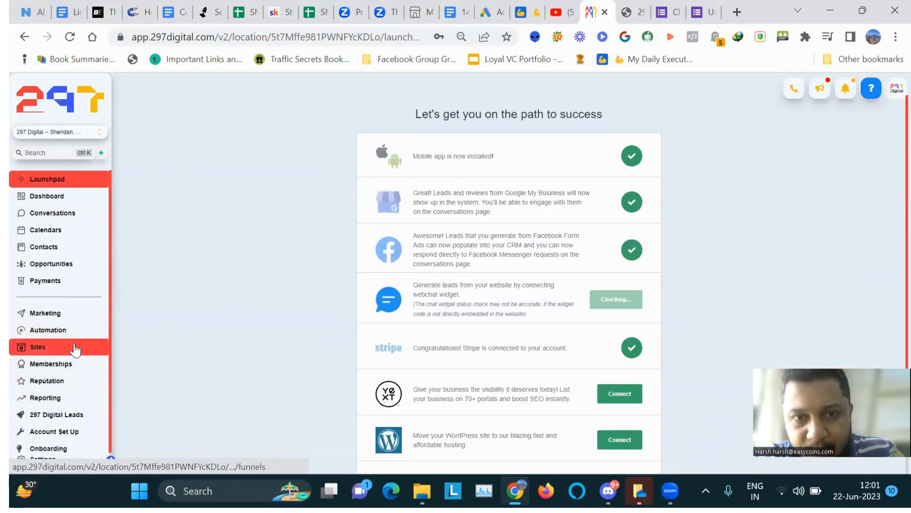
pyautogui.click(75, 349)
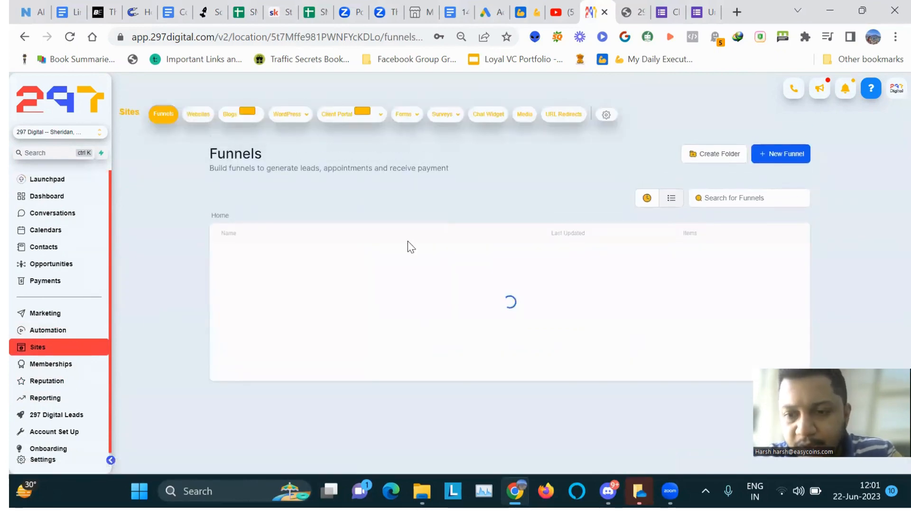
pyautogui.click(436, 117)
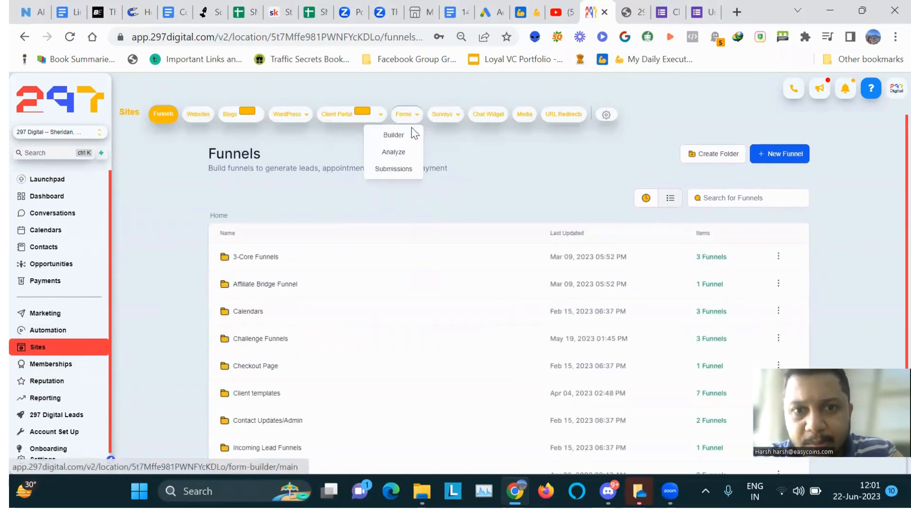
pyautogui.moveTo(409, 121)
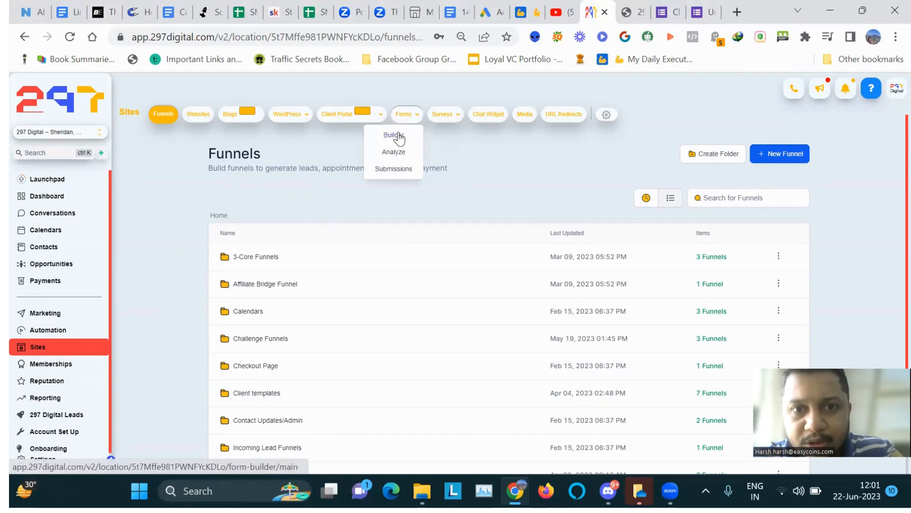
pyautogui.click(397, 135)
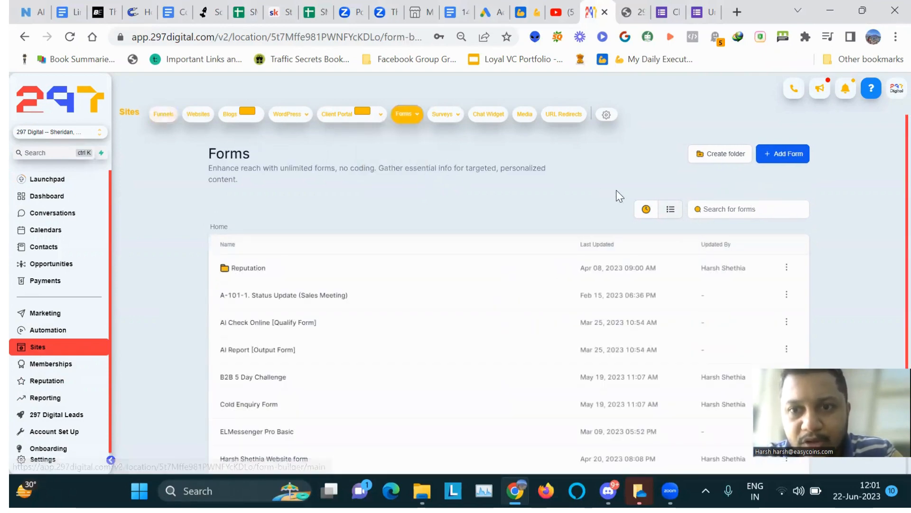
pyautogui.click(785, 160)
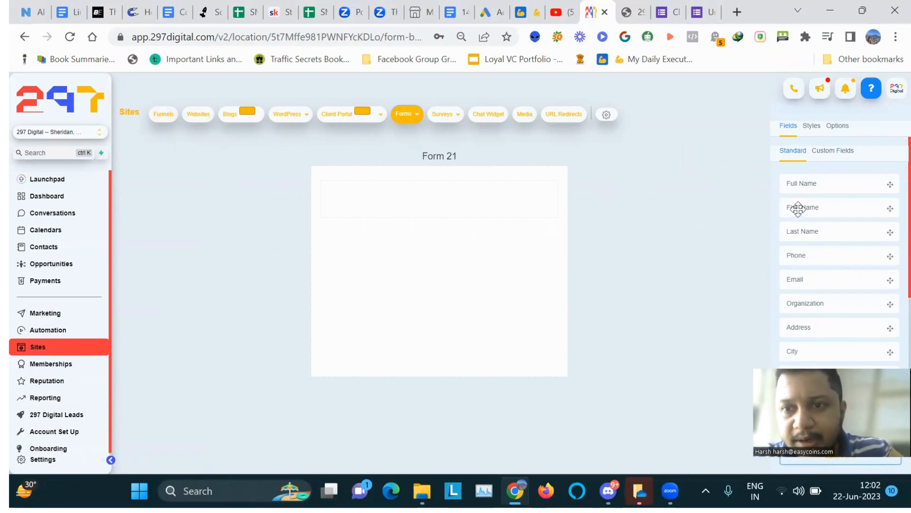
# Add First Name, Last Name, Phone and Email fields to the new form, with Last Name above First Name
pyautogui.moveTo(798, 208); pyautogui.dragTo(426, 241)
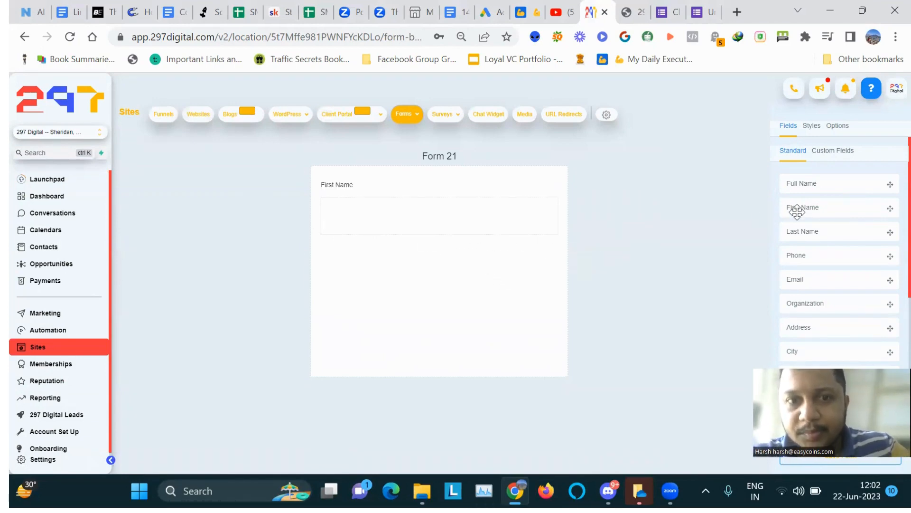
pyautogui.moveTo(799, 232); pyautogui.dragTo(343, 226)
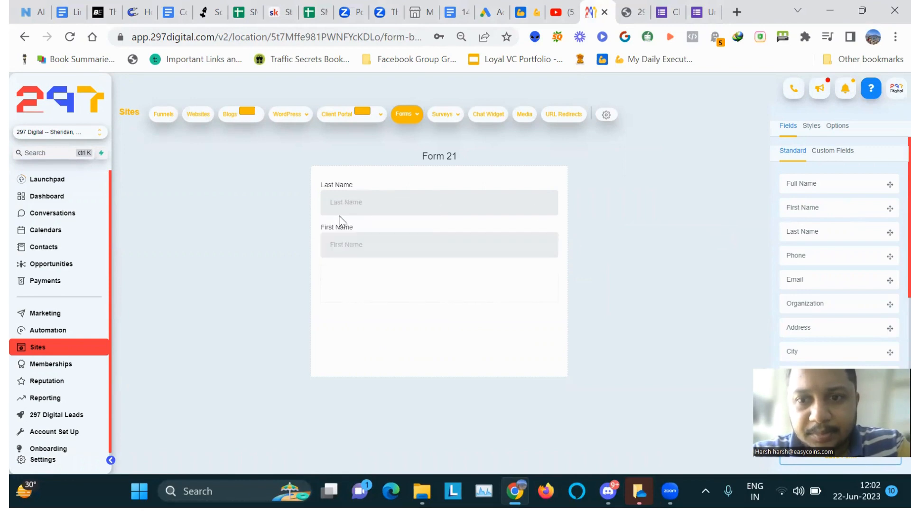
pyautogui.moveTo(793, 255); pyautogui.dragTo(378, 267)
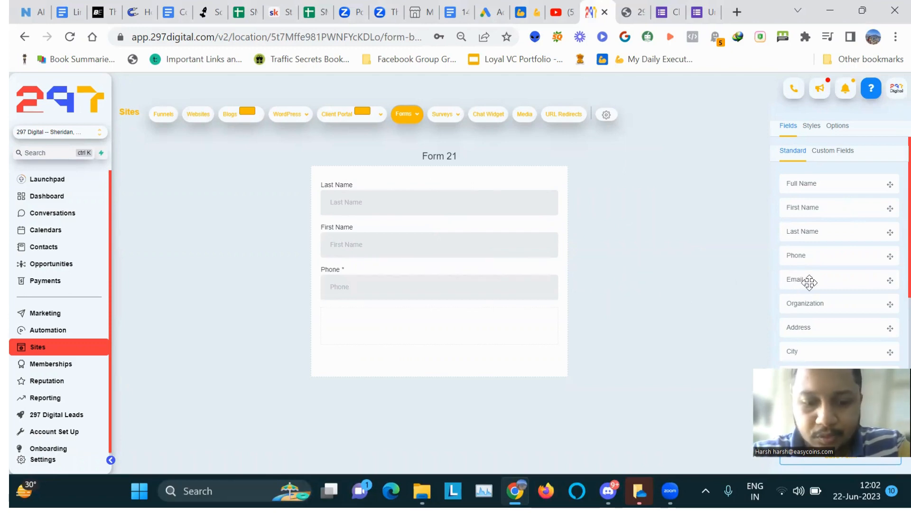
pyautogui.moveTo(809, 282); pyautogui.dragTo(486, 303)
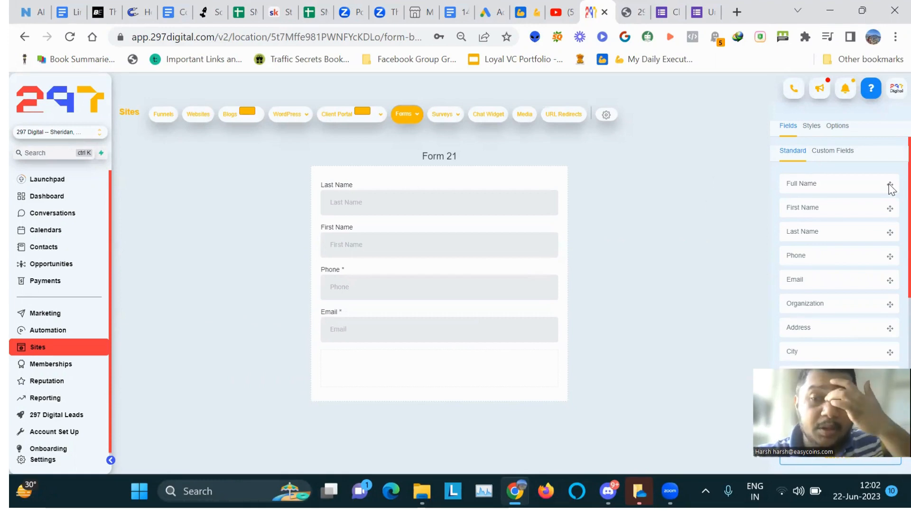
# Look through the standard fields and the custom fields available for the form
pyautogui.scroll(-5, 890, 238)
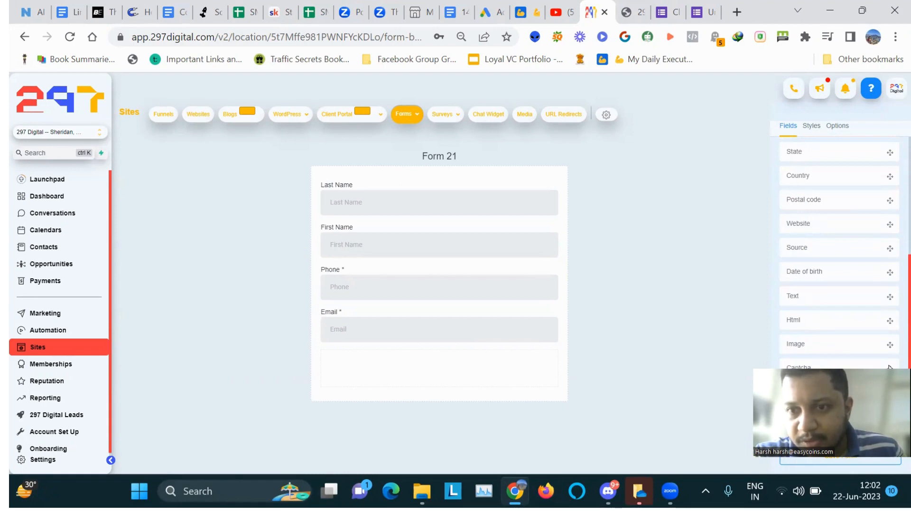
pyautogui.scroll(6, 889, 285)
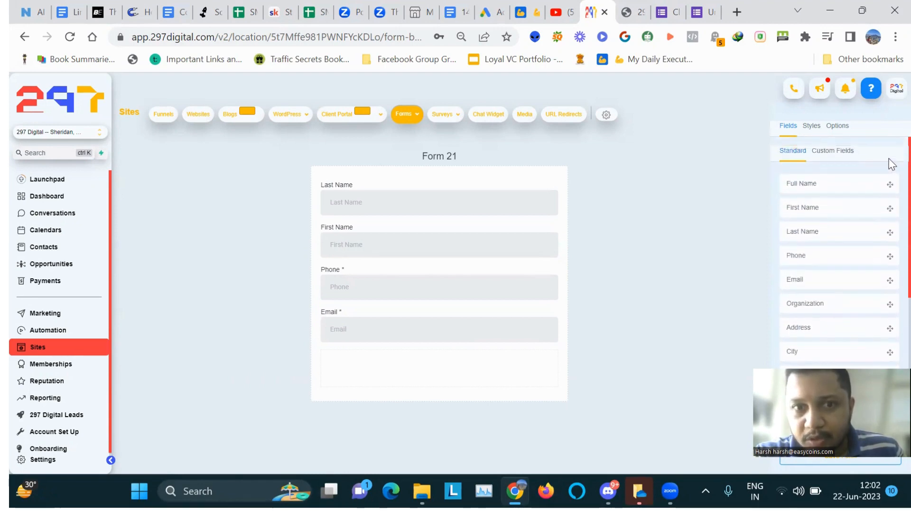
pyautogui.scroll(-3, 890, 227)
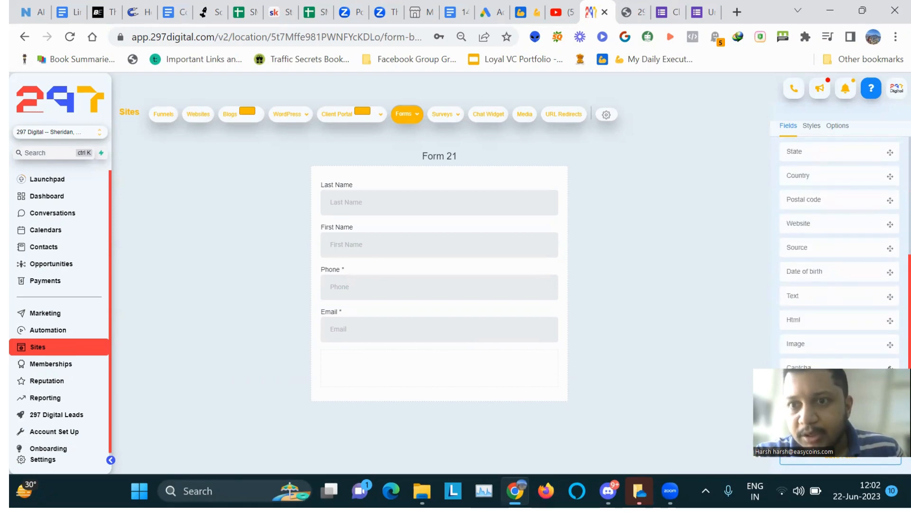
pyautogui.scroll(3, 891, 261)
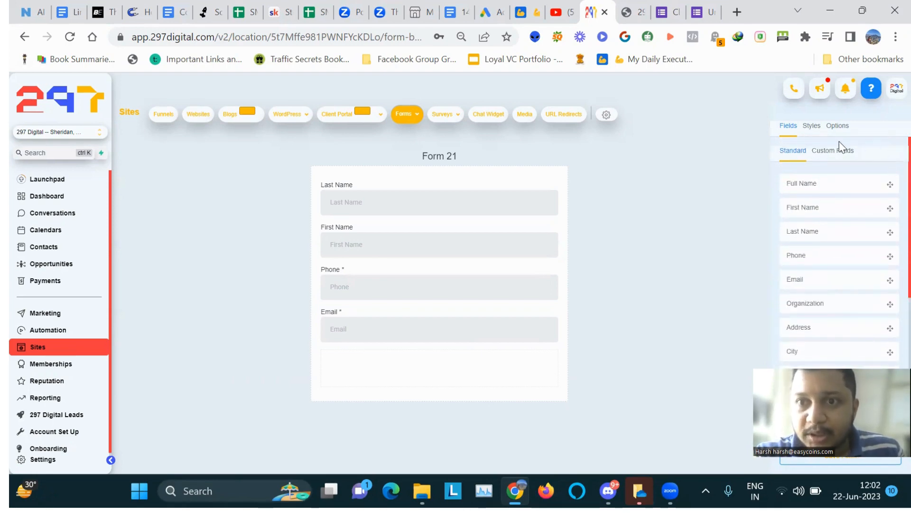
pyautogui.click(826, 151)
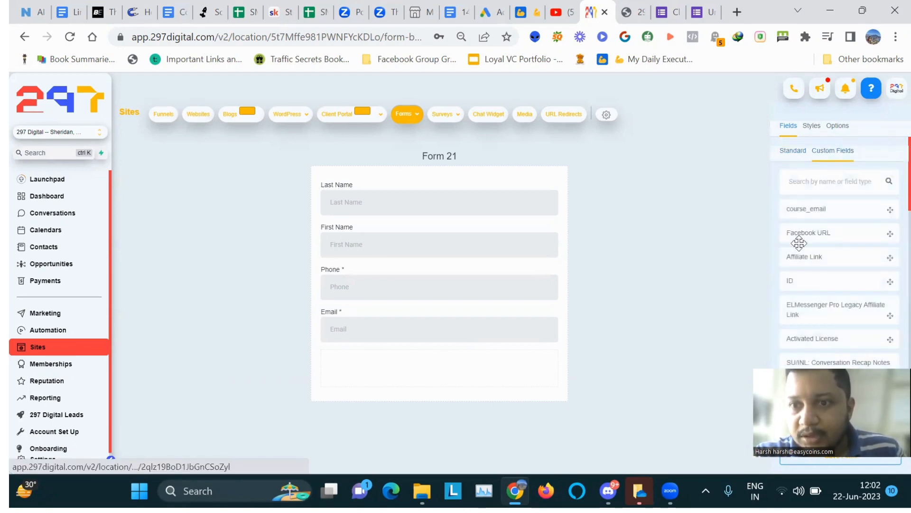
pyautogui.scroll(-10, 890, 214)
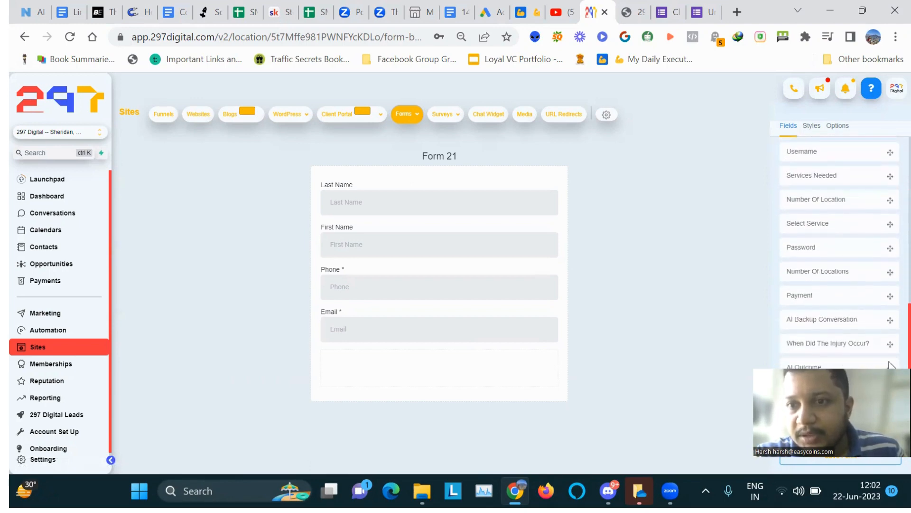
# Look through the rest of the custom fields, and review the form's layout, form style, shadow and field style settings
pyautogui.scroll(-3, 891, 351)
pyautogui.scroll(6, 890, 309)
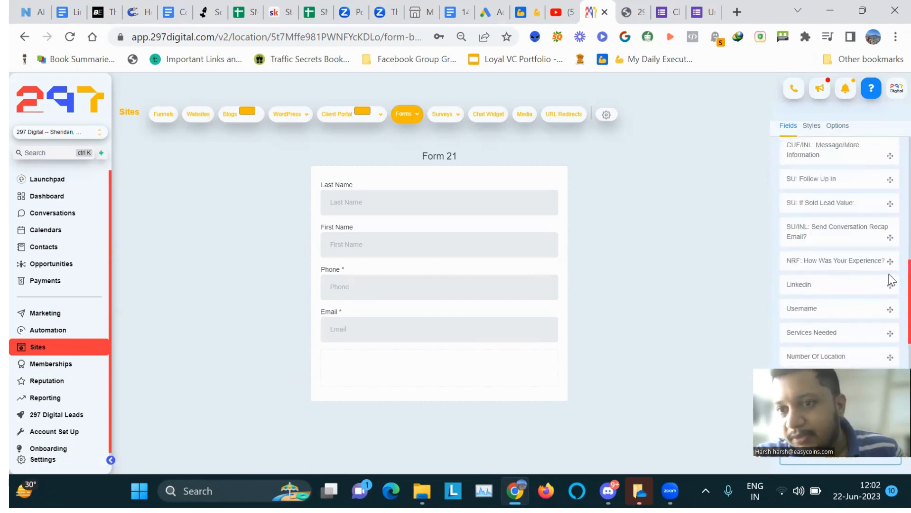
pyautogui.scroll(6, 891, 280)
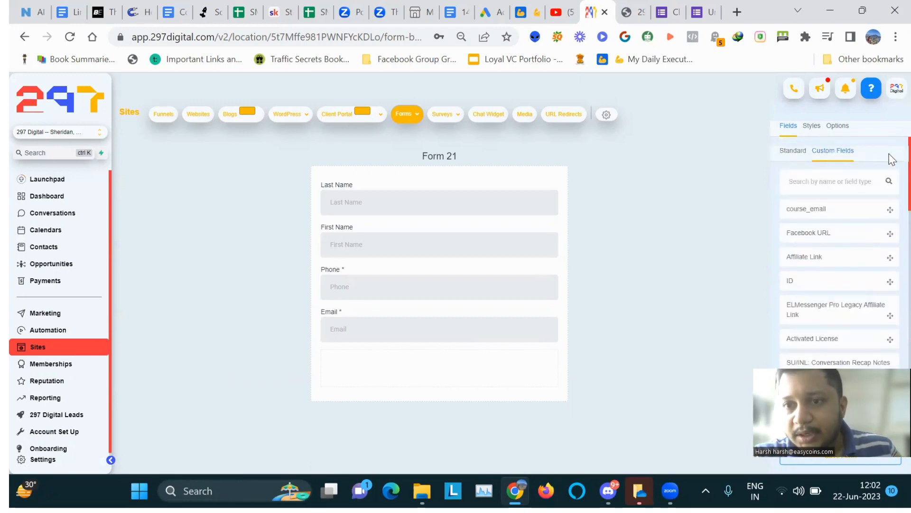
pyautogui.click(826, 182)
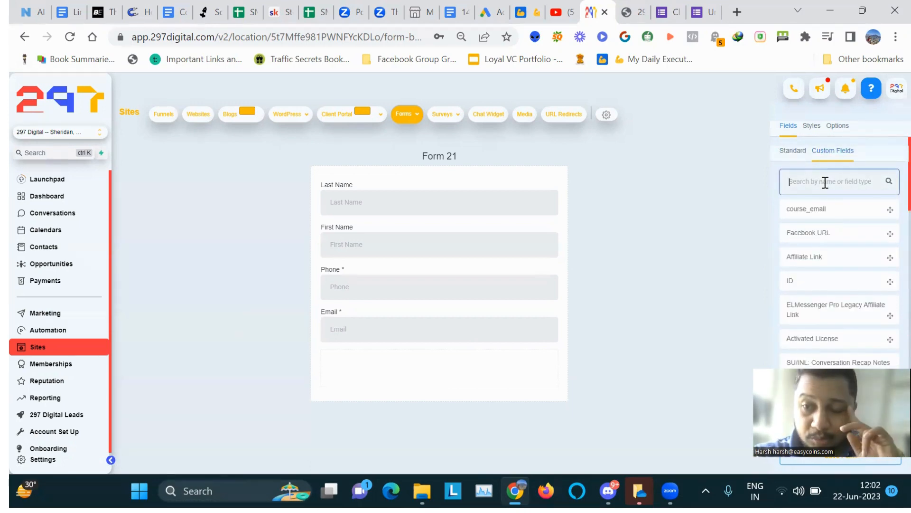
pyautogui.click(813, 126)
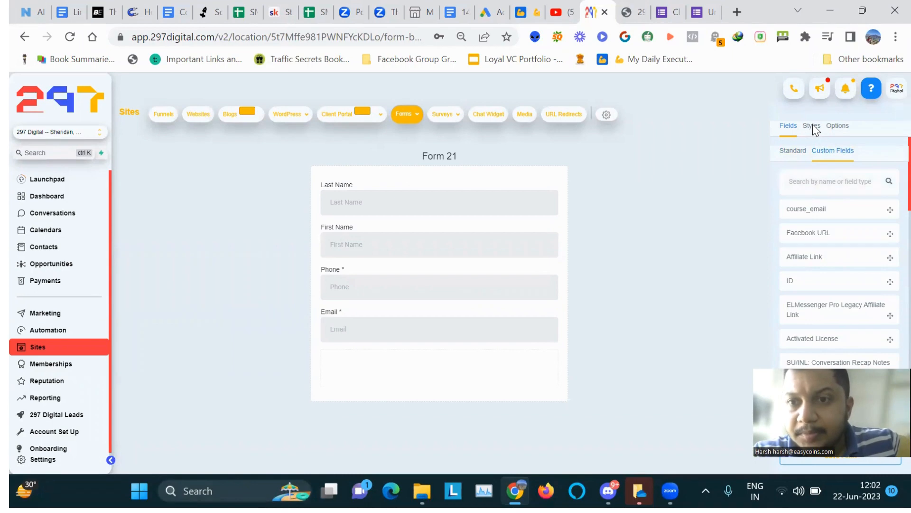
pyautogui.click(809, 136)
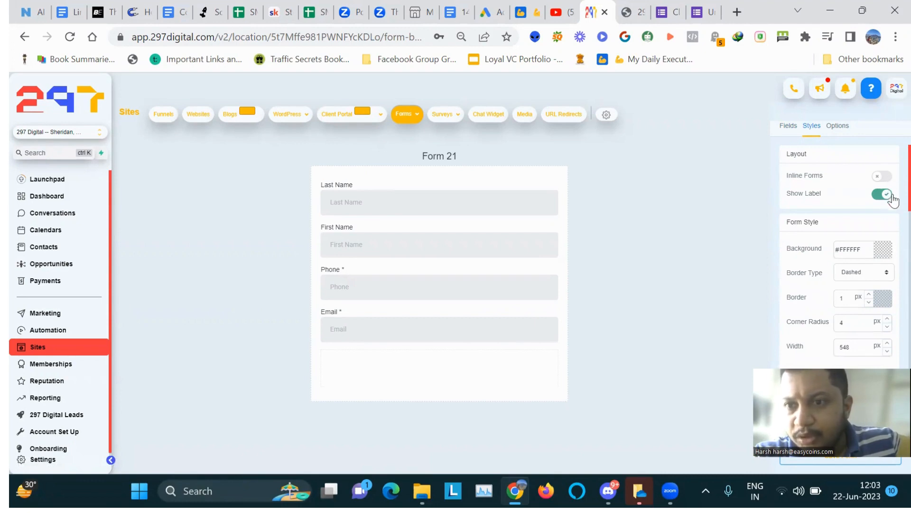
pyautogui.scroll(-16, 889, 224)
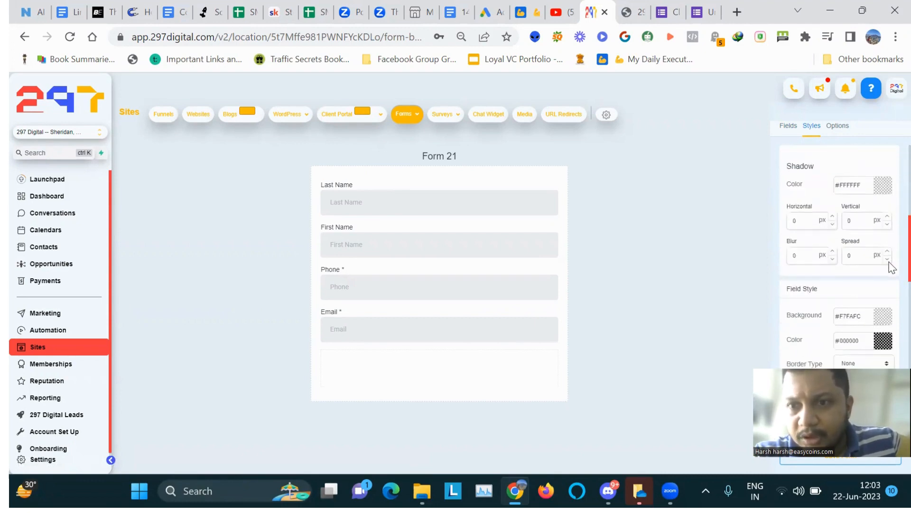
pyautogui.scroll(16, 889, 285)
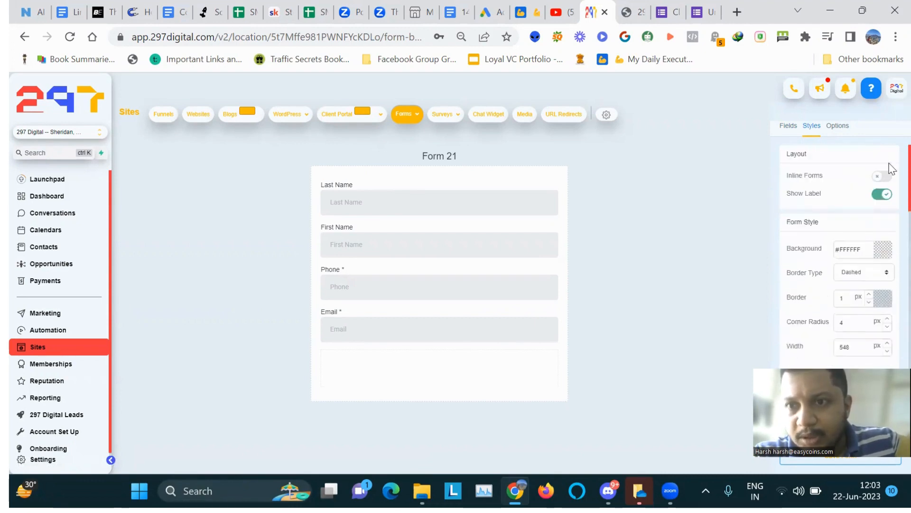
# Review the form's name, on-submit and Facebook Pixel options, and enable Sticky Contact
pyautogui.click(838, 126)
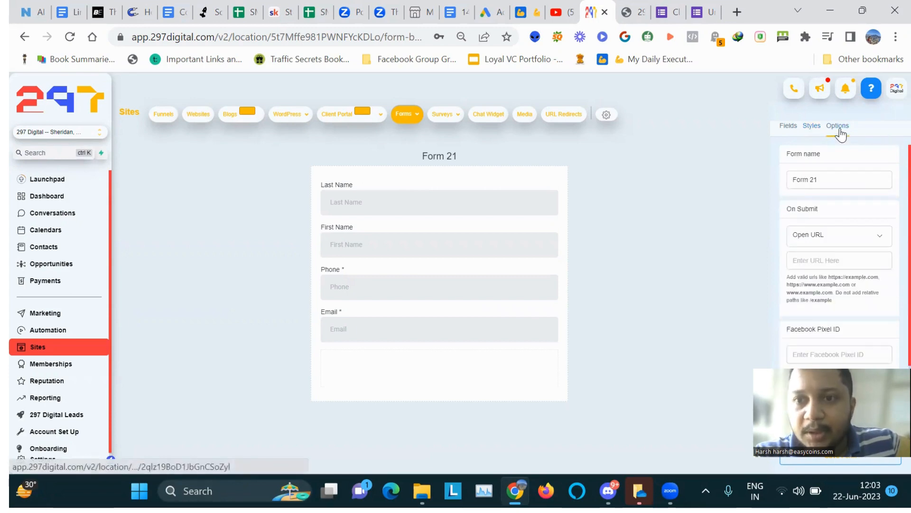
pyautogui.click(825, 179)
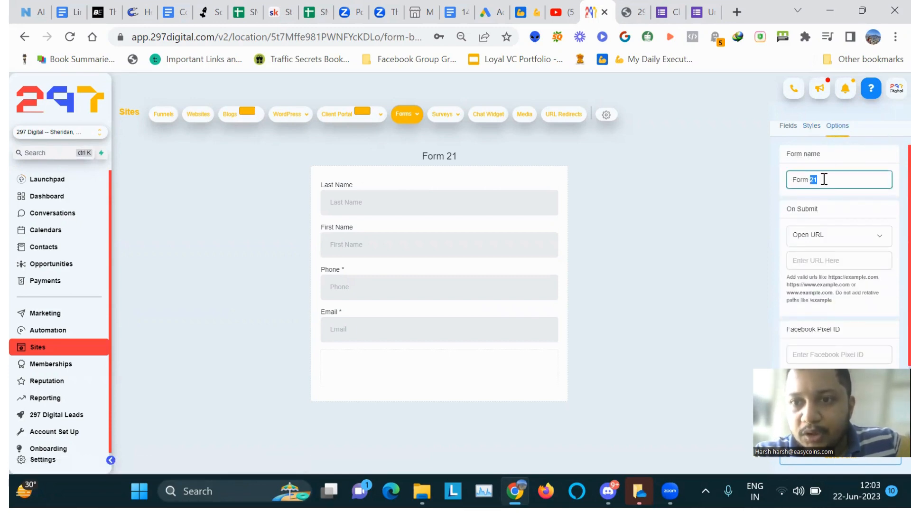
pyautogui.tripleClick(825, 179)
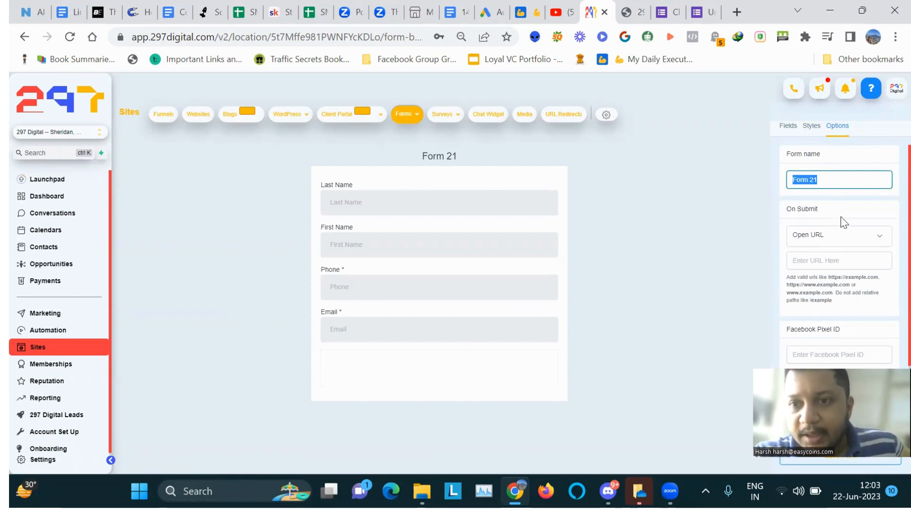
pyautogui.click(865, 239)
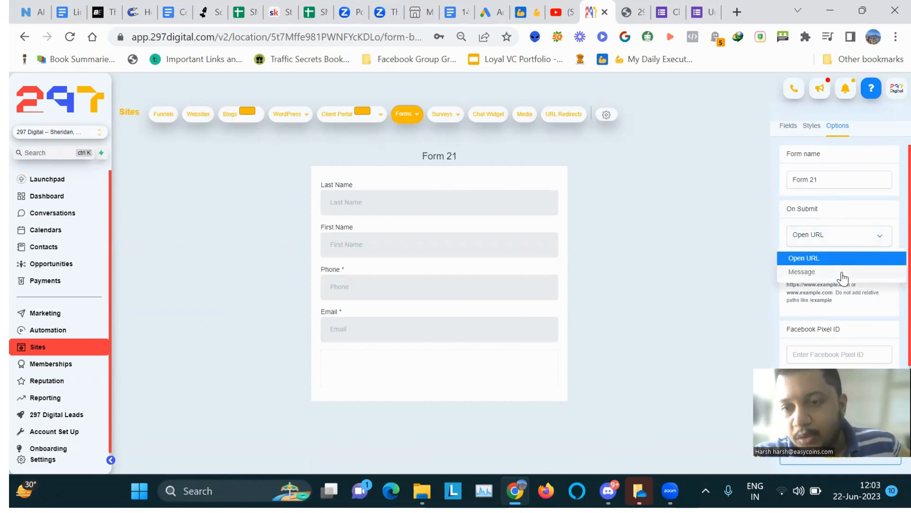
pyautogui.click(889, 214)
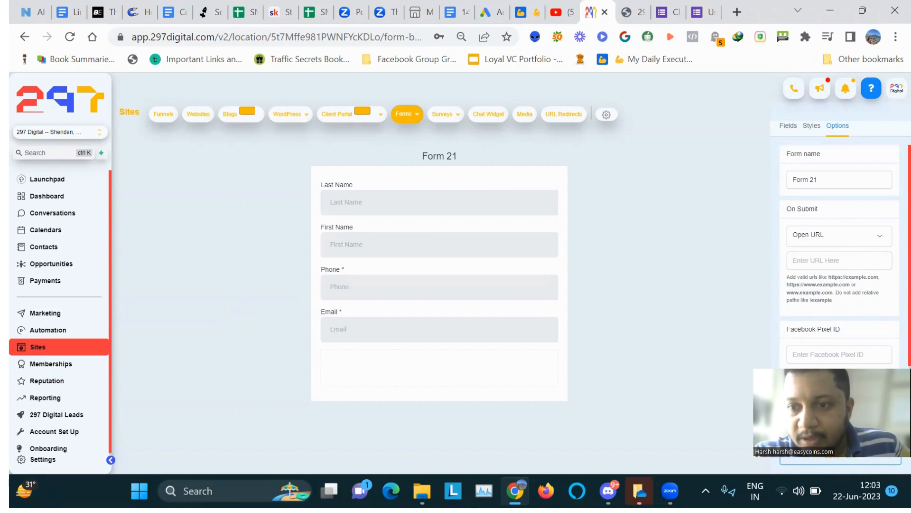
pyautogui.scroll(-2, 891, 337)
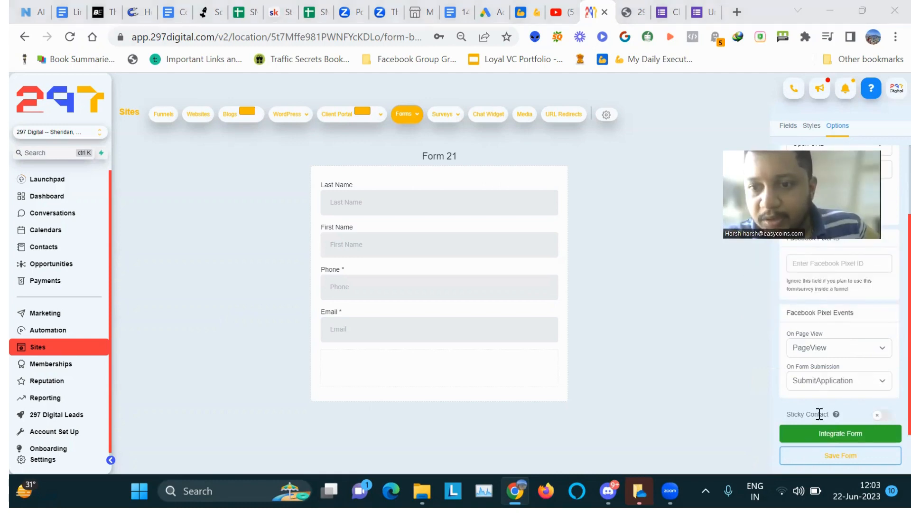
pyautogui.click(887, 417)
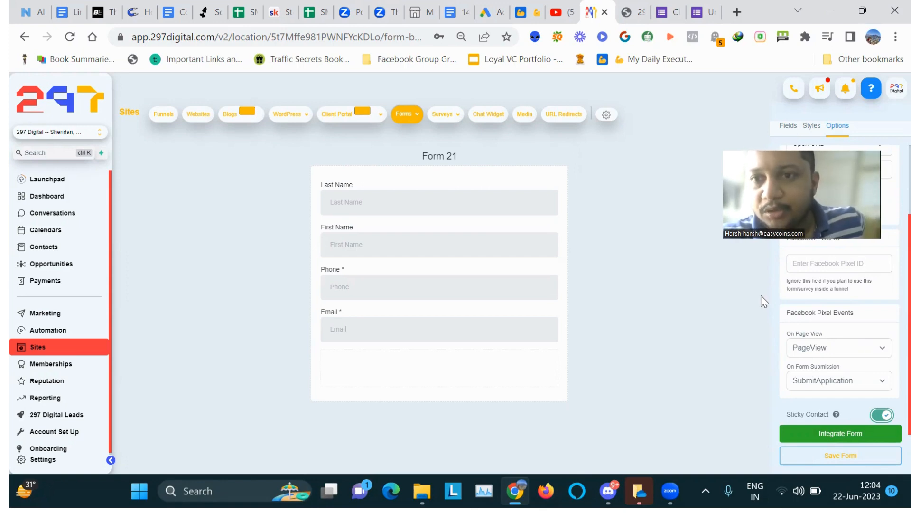
# Leave the form builder for the Websites list, discarding the unsaved form
pyautogui.click(196, 115)
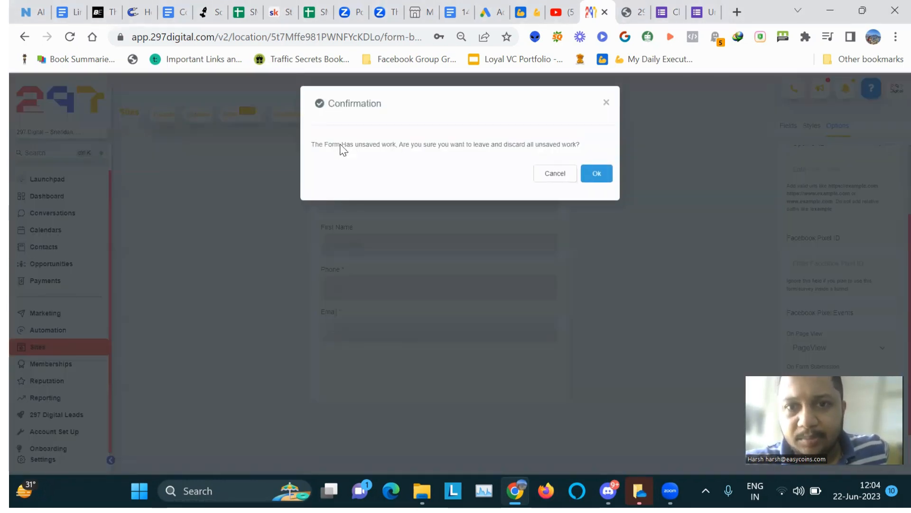
pyautogui.click(568, 174)
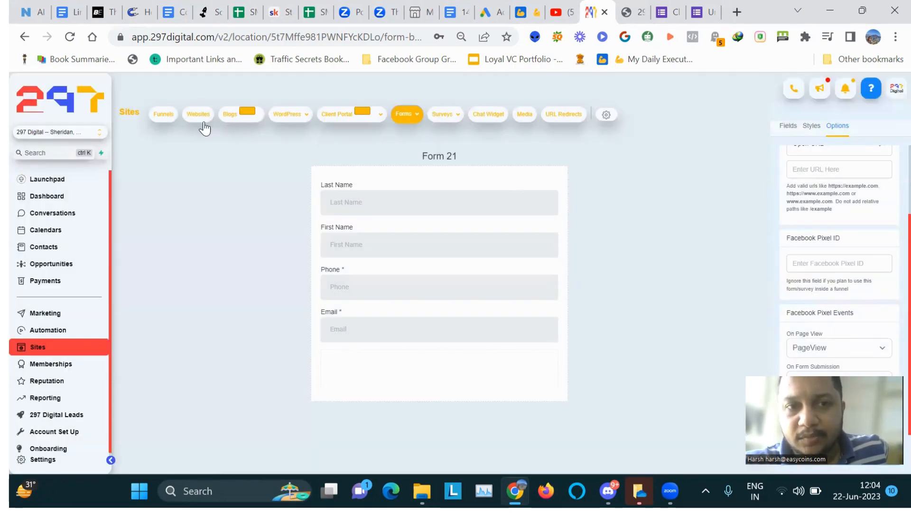
pyautogui.click(198, 116)
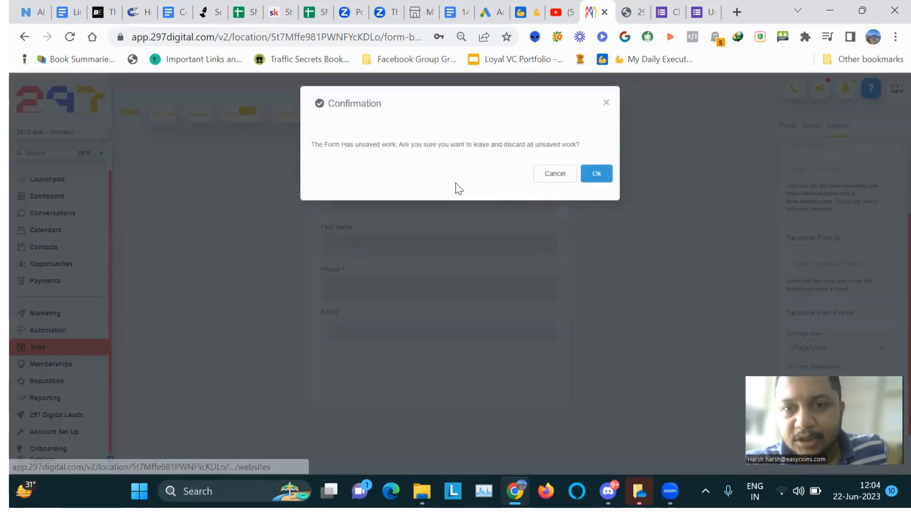
pyautogui.click(597, 174)
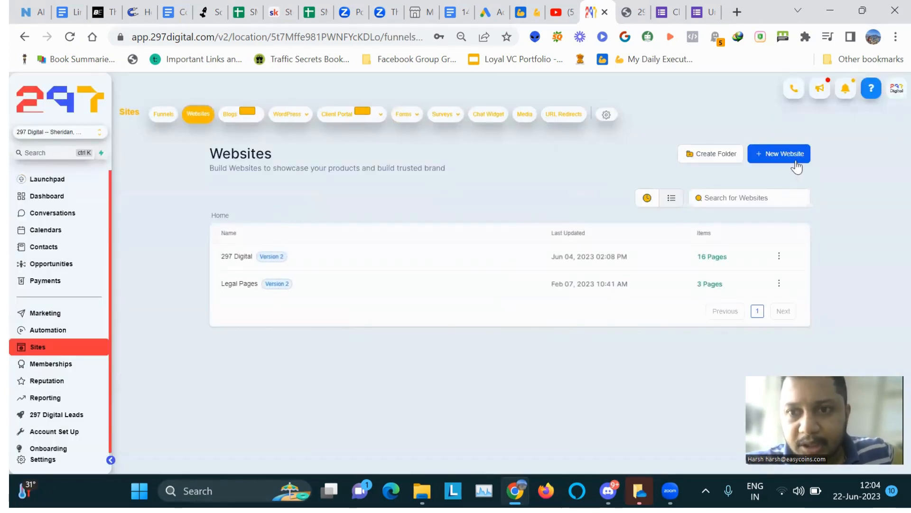
# Start a new funnel with the name Demo, choose to build it from templates, and open the template library
pyautogui.click(163, 115)
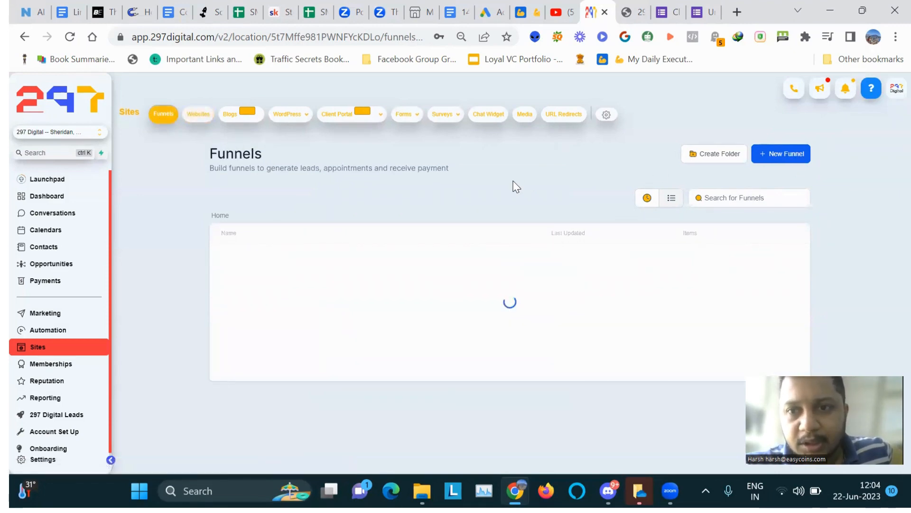
pyautogui.click(787, 161)
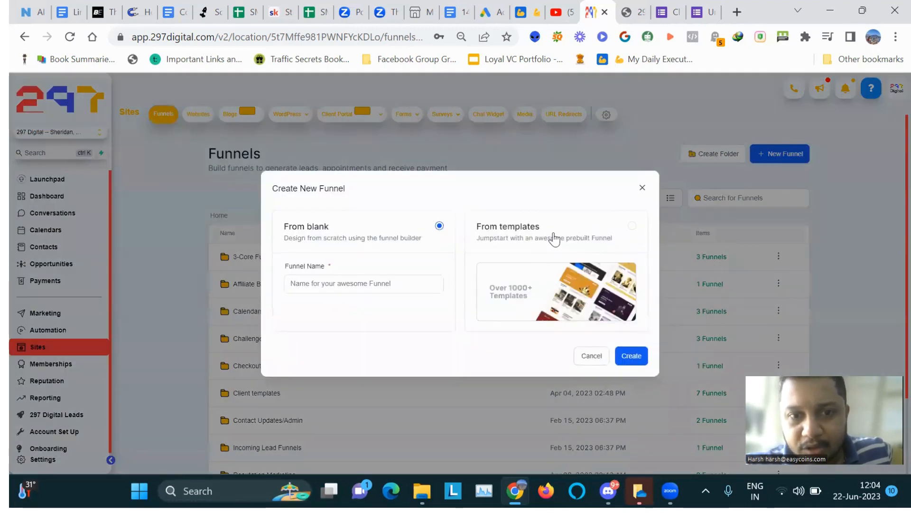
pyautogui.click(391, 283)
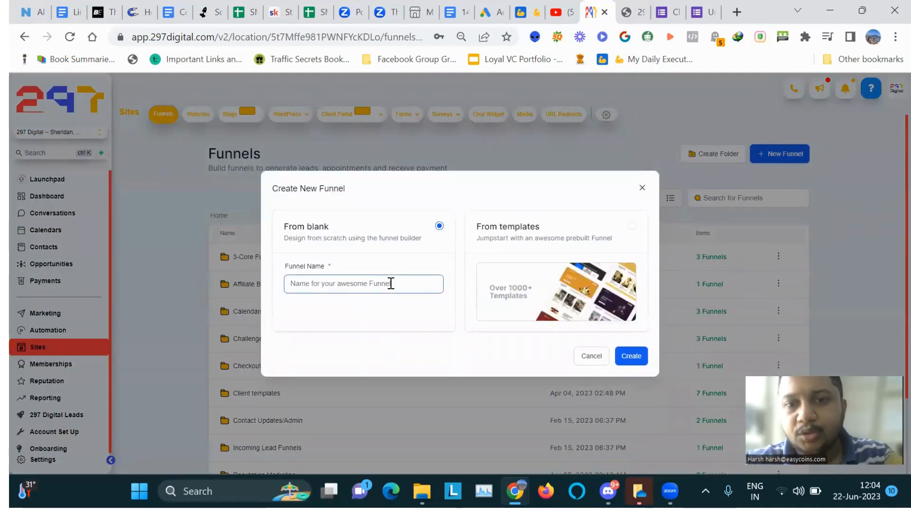
pyautogui.write('Demo')
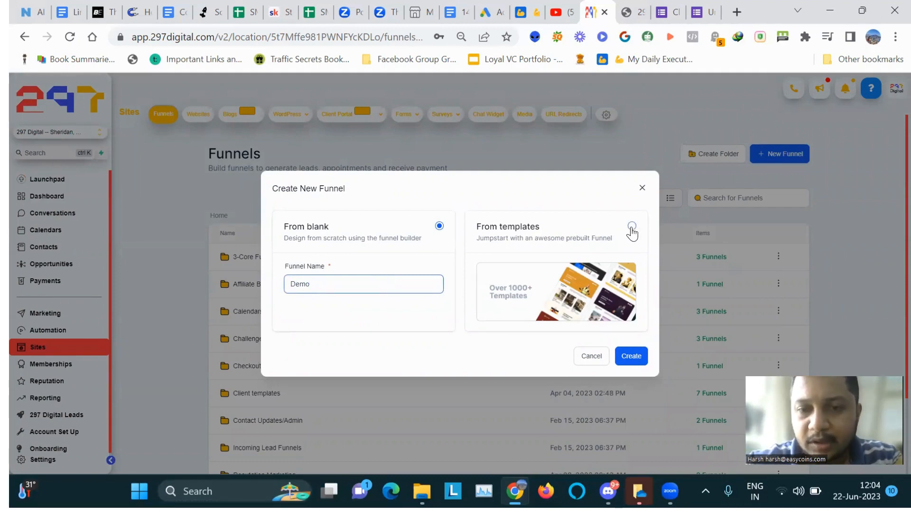
pyautogui.click(632, 226)
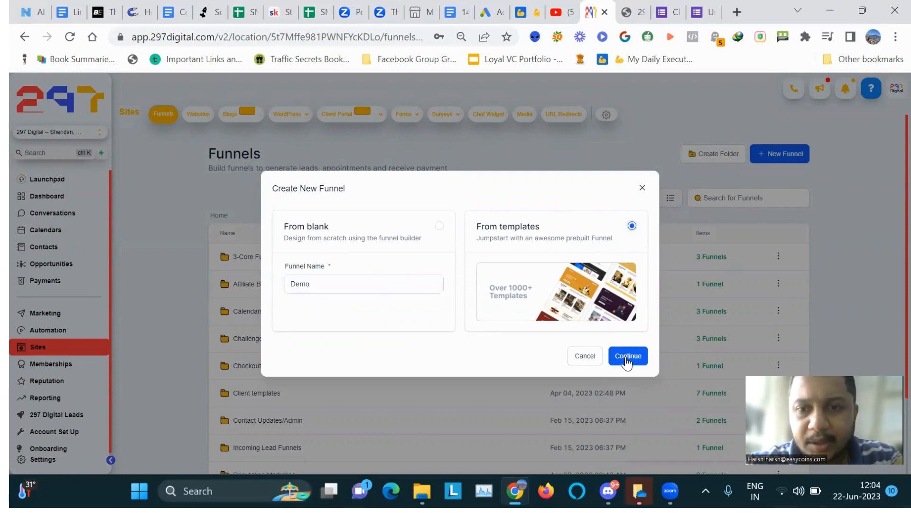
pyautogui.click(628, 357)
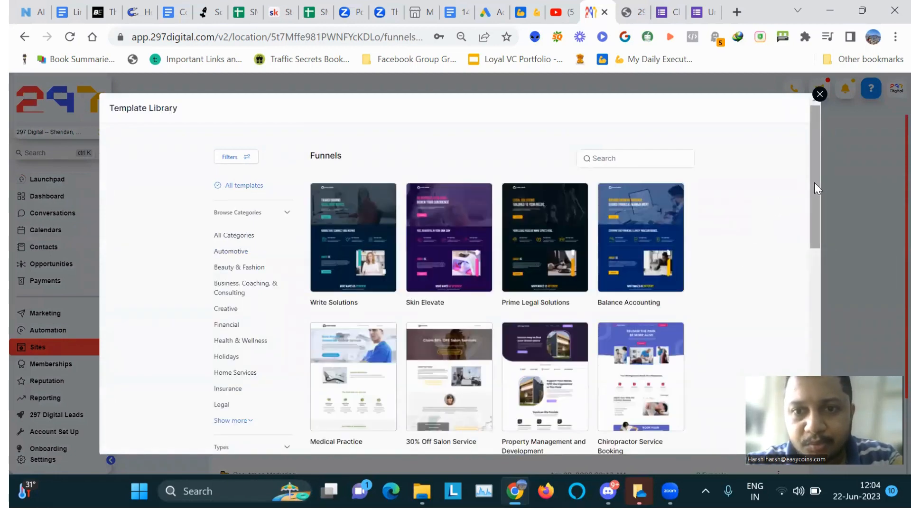
# Browse the funnel template library, loading more templates and looking over the available designs and categories
pyautogui.moveTo(814, 182); pyautogui.dragTo(815, 366)
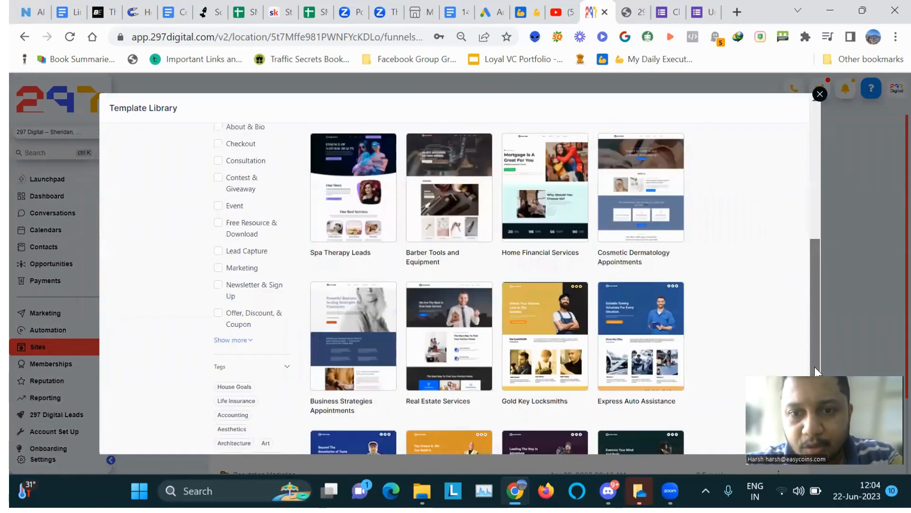
pyautogui.scroll(-3, 814, 367)
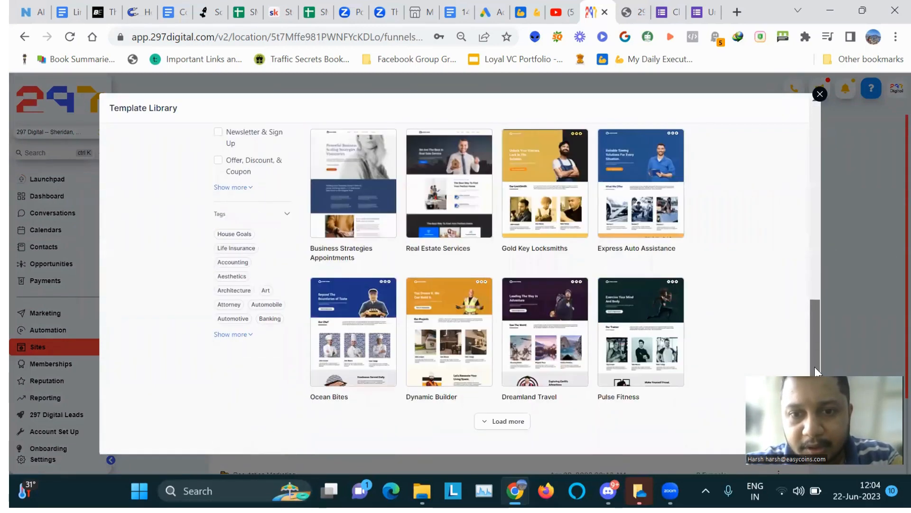
pyautogui.click(499, 426)
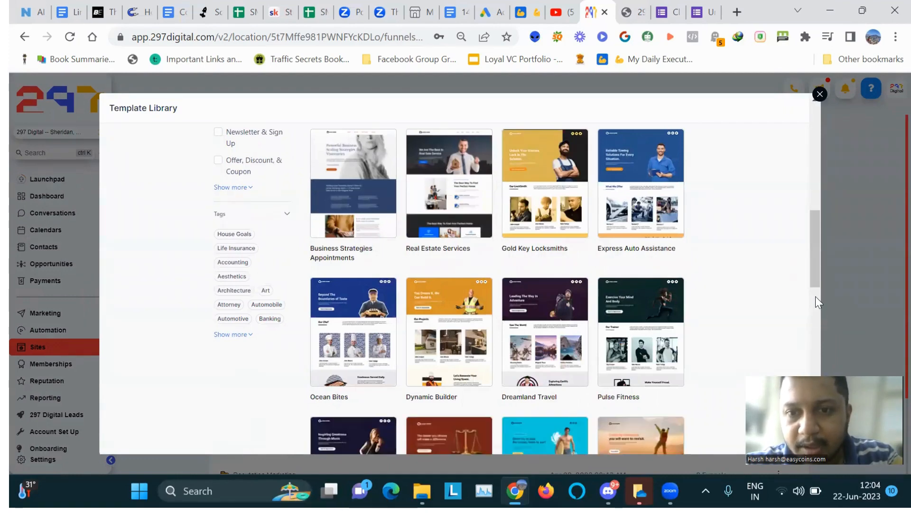
pyautogui.scroll(-10, 816, 300)
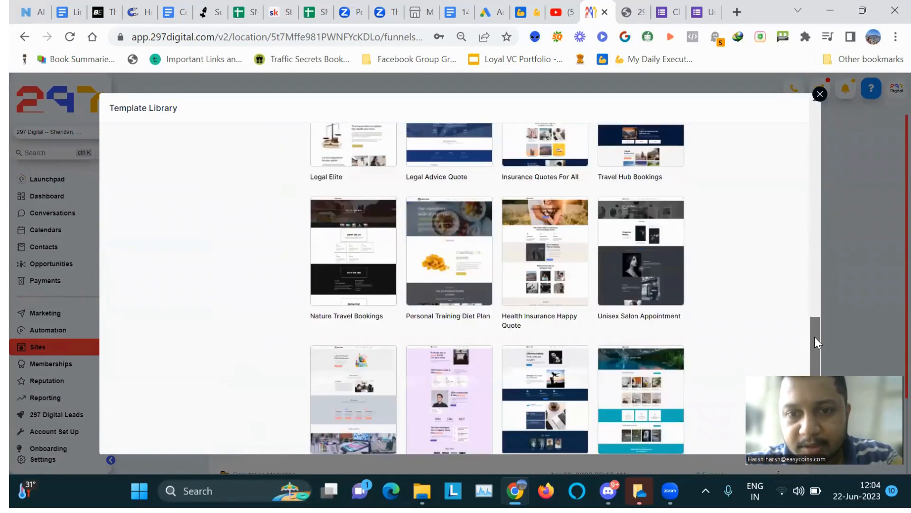
pyautogui.scroll(-5, 814, 337)
pyautogui.scroll(15, 808, 346)
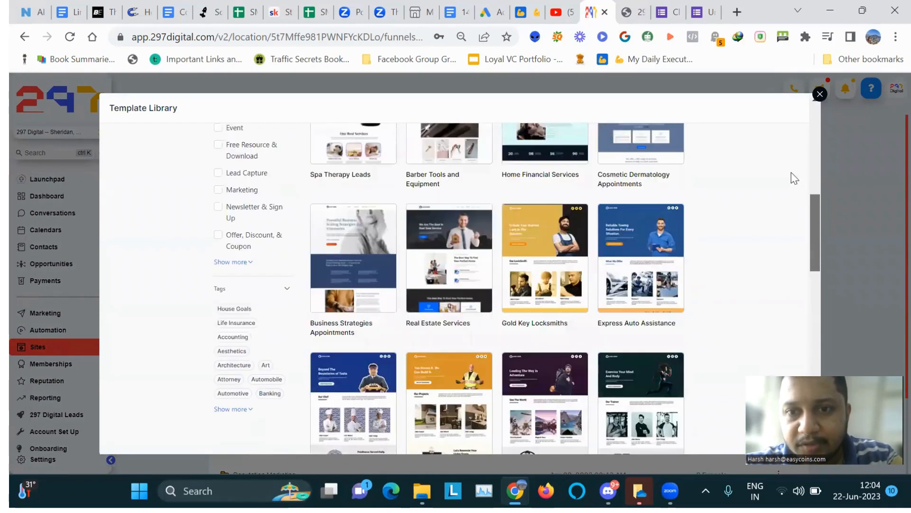
pyautogui.scroll(10, 793, 123)
pyautogui.scroll(2, 793, 121)
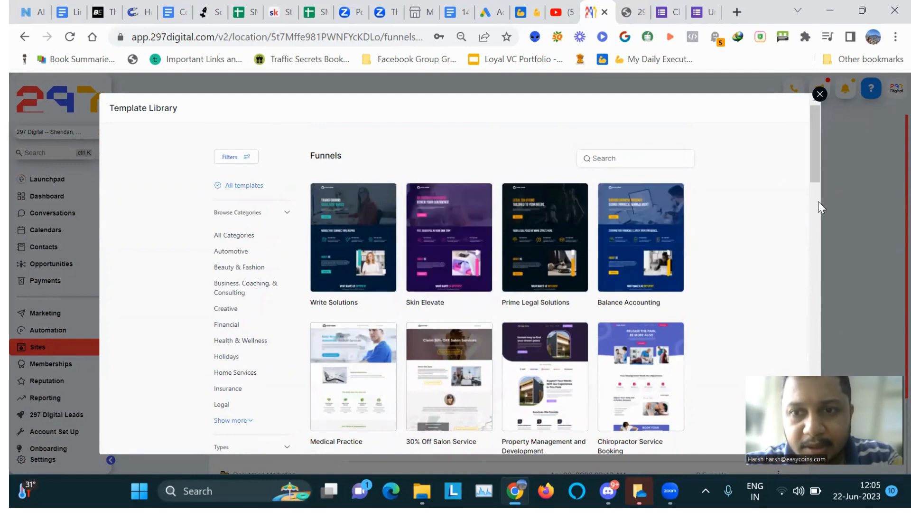
pyautogui.scroll(-5, 817, 213)
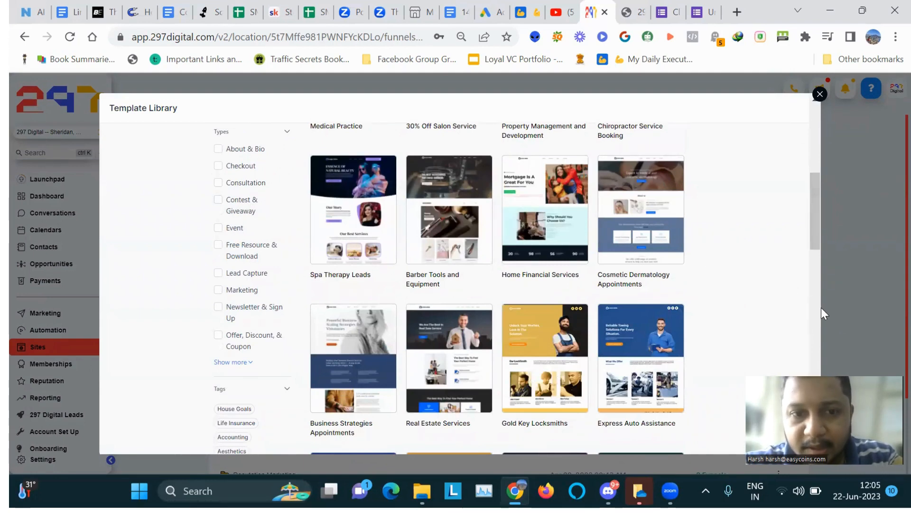
pyautogui.scroll(-6, 817, 318)
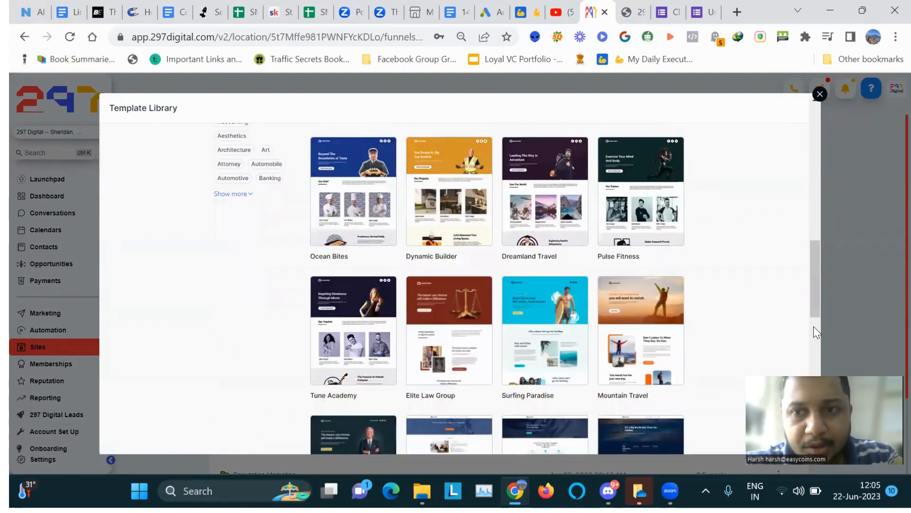
pyautogui.click(813, 153)
pyautogui.click(813, 152)
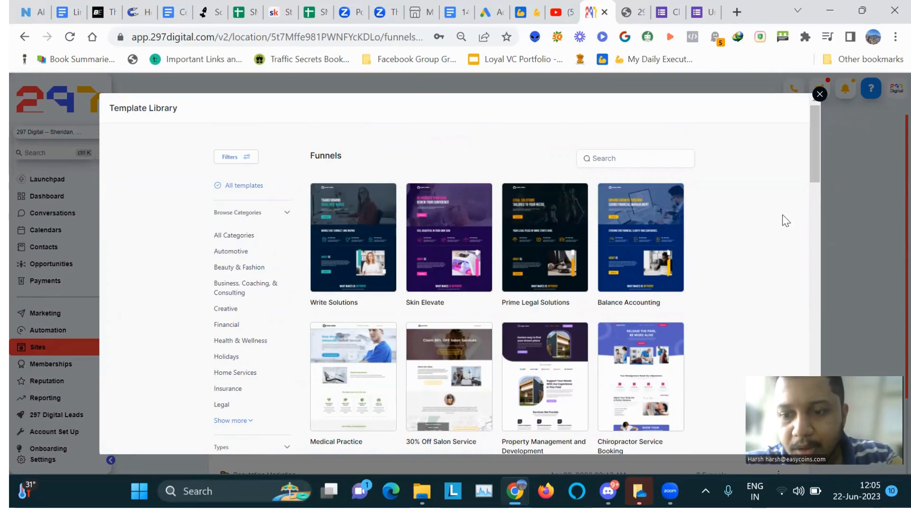
pyautogui.scroll(-4, 783, 216)
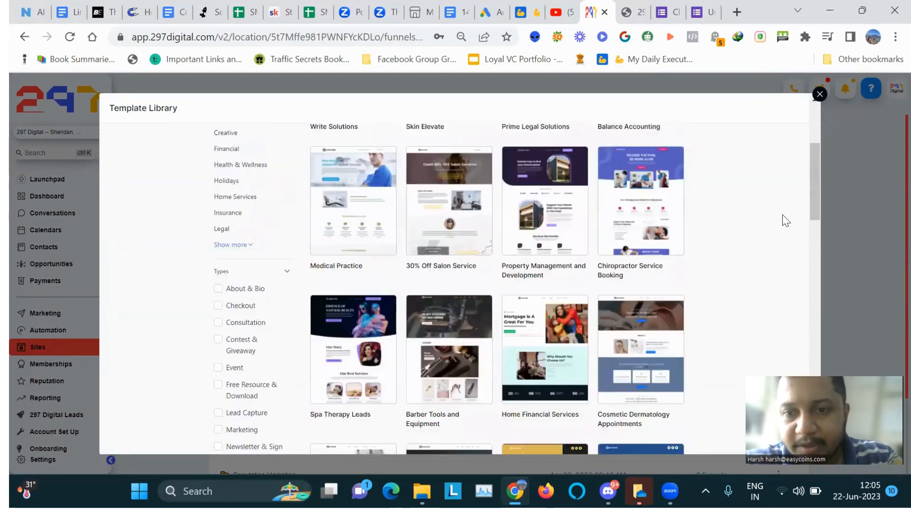
pyautogui.moveTo(638, 180)
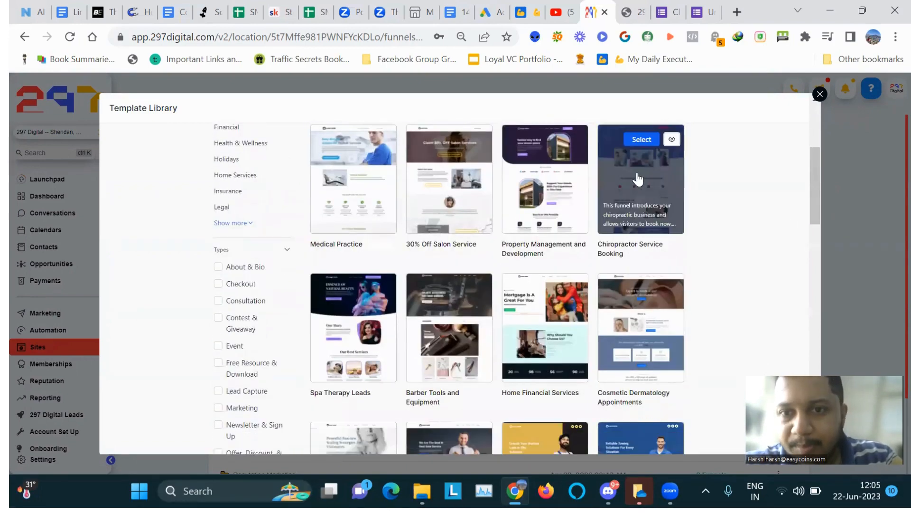
# Choose the Chiropractor Service Booking template, agree to its image usage terms, and get the template for the new funnel
pyautogui.click(641, 139)
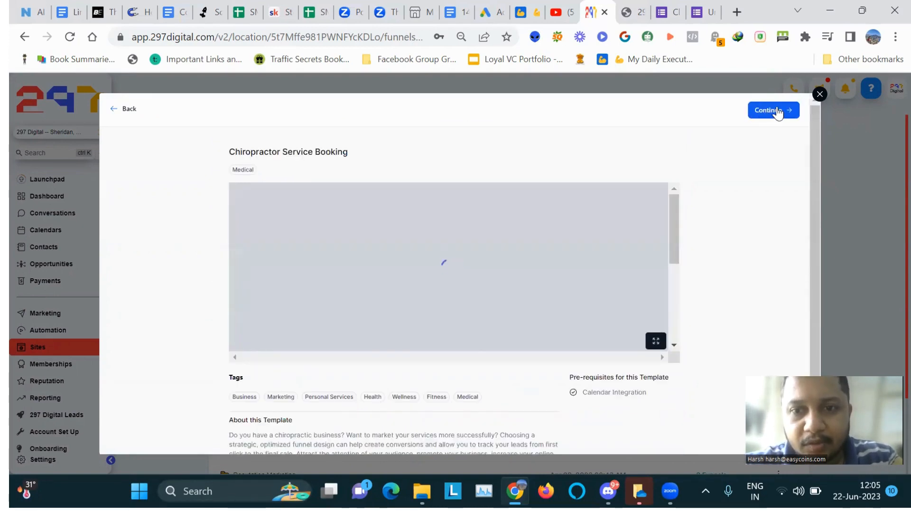
pyautogui.click(777, 110)
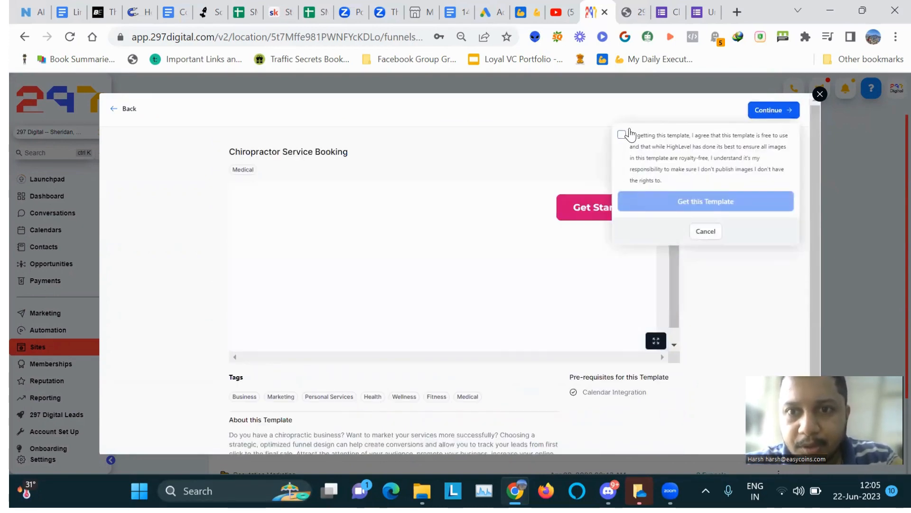
pyautogui.click(622, 135)
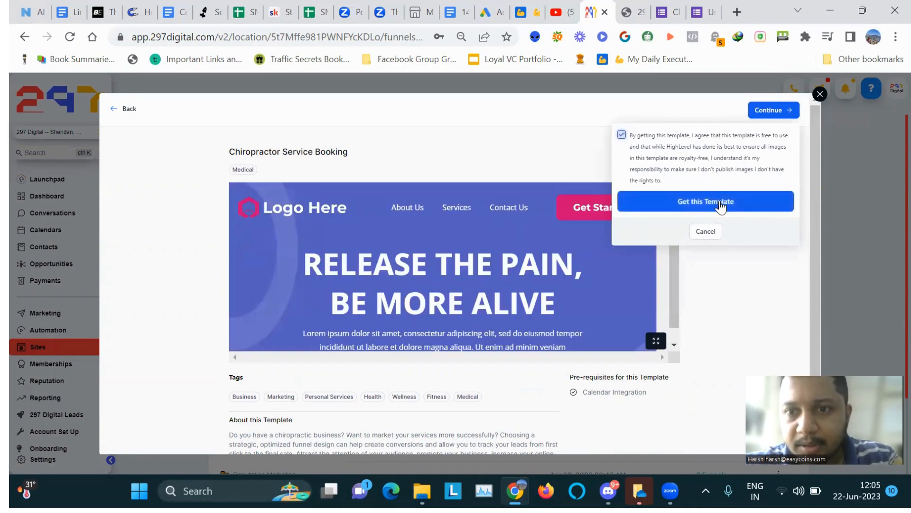
pyautogui.click(720, 201)
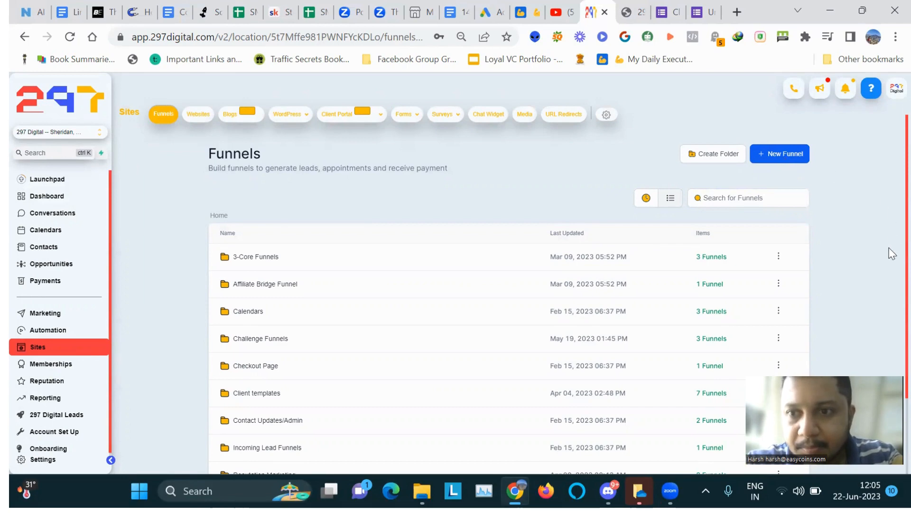
# Open the Chiropractor-001-1.3 funnel from the second page of the funnels list and view its stats and sales
pyautogui.scroll(-2, 892, 248)
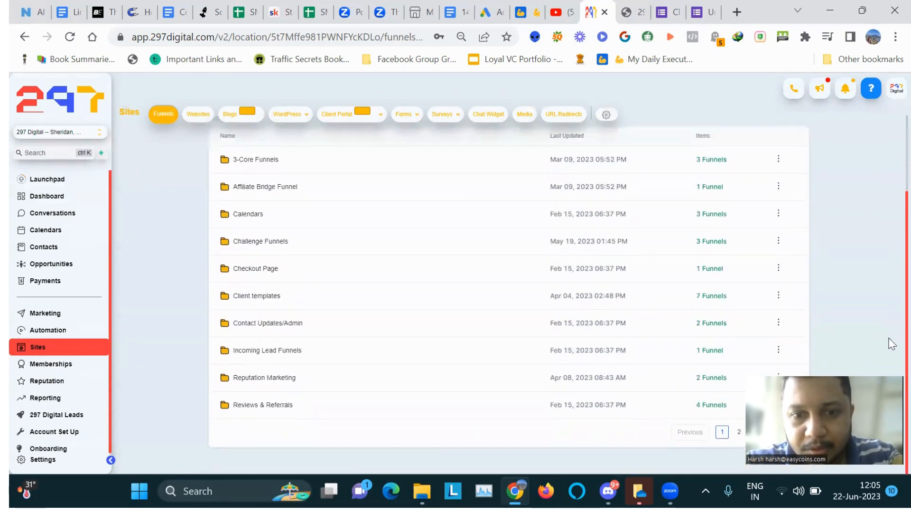
pyautogui.click(738, 434)
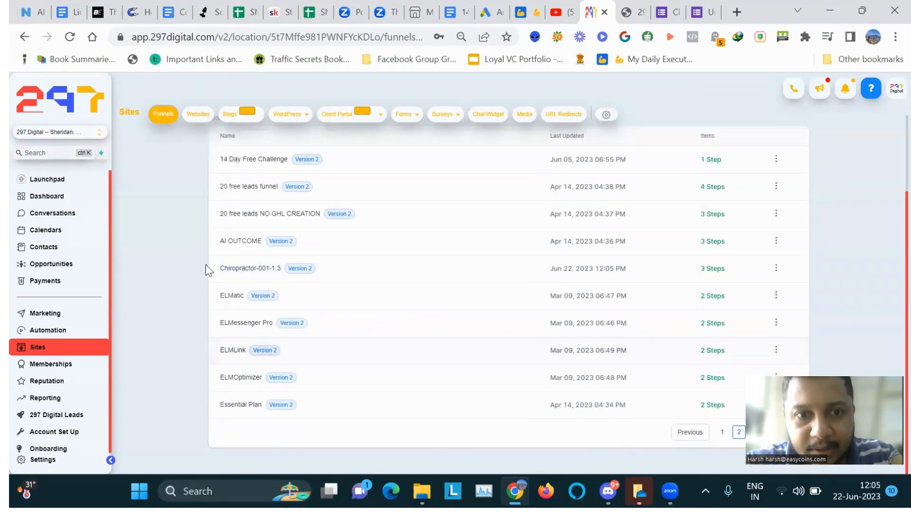
pyautogui.click(238, 269)
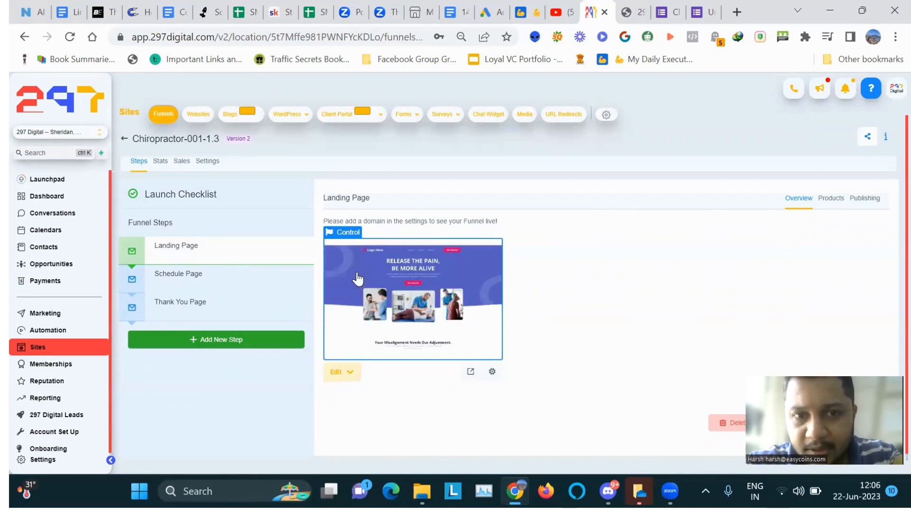
pyautogui.click(160, 162)
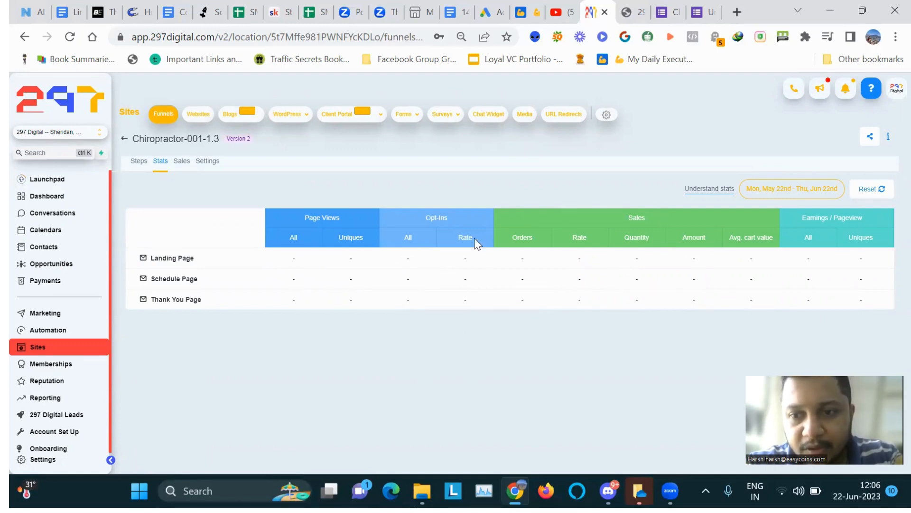
pyautogui.click(182, 163)
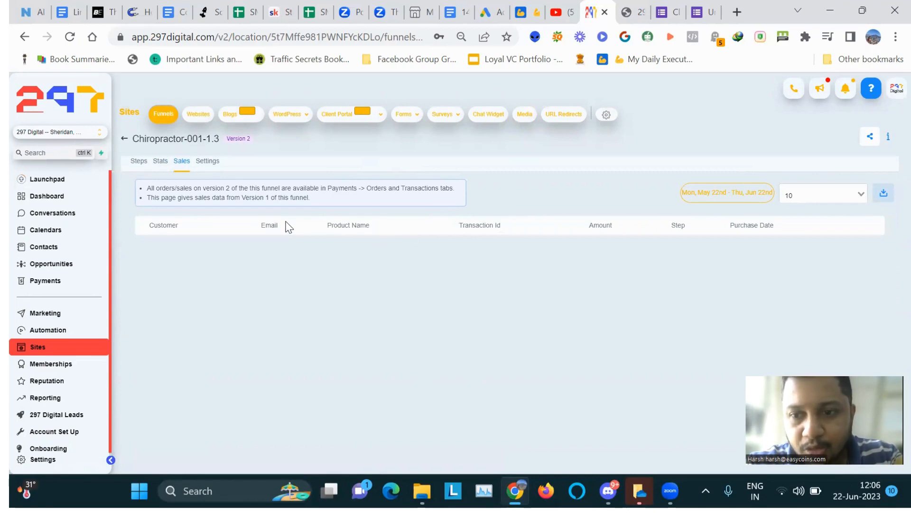
# Review the funnel's name, path, domain and favicon settings, and enable the chat widget
pyautogui.click(212, 163)
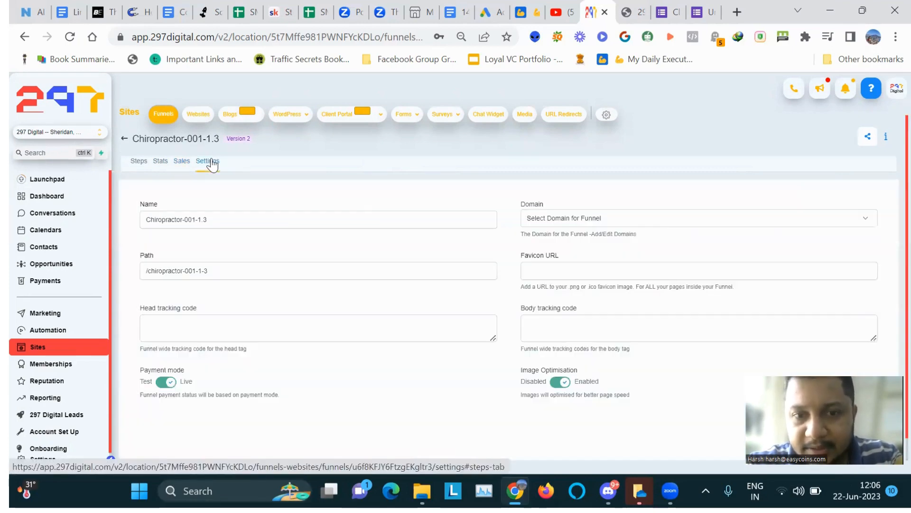
pyautogui.click(280, 224)
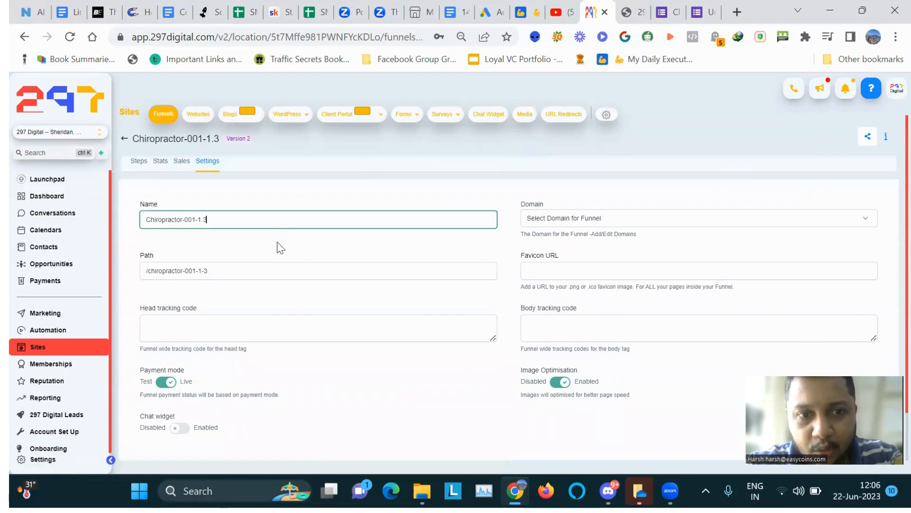
pyautogui.click(279, 273)
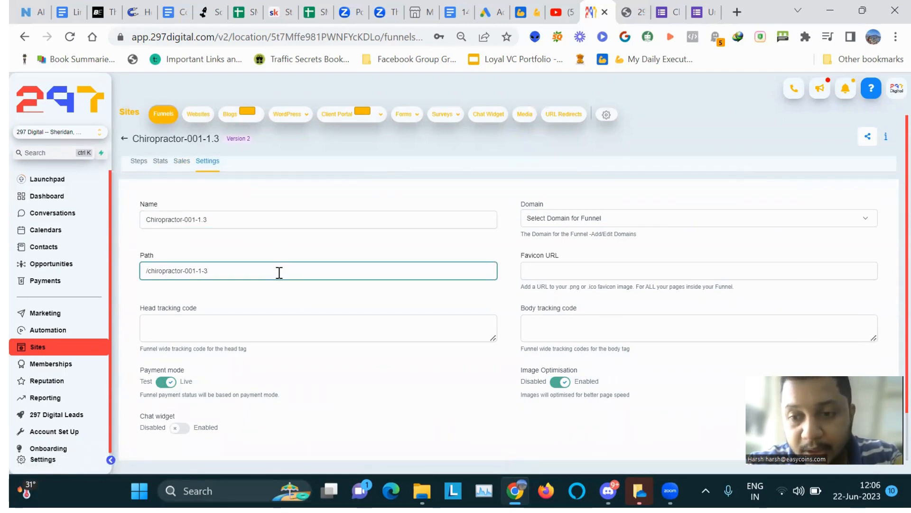
pyautogui.click(613, 222)
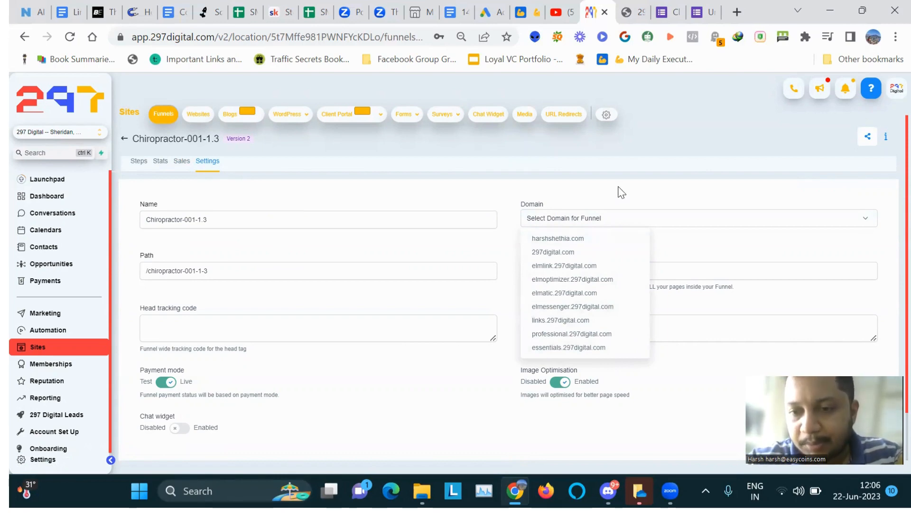
pyautogui.click(612, 203)
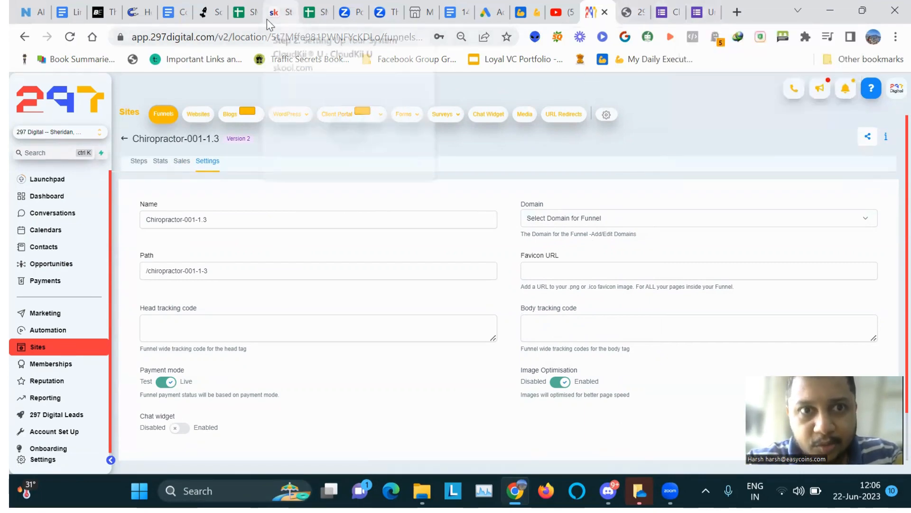
pyautogui.click(583, 266)
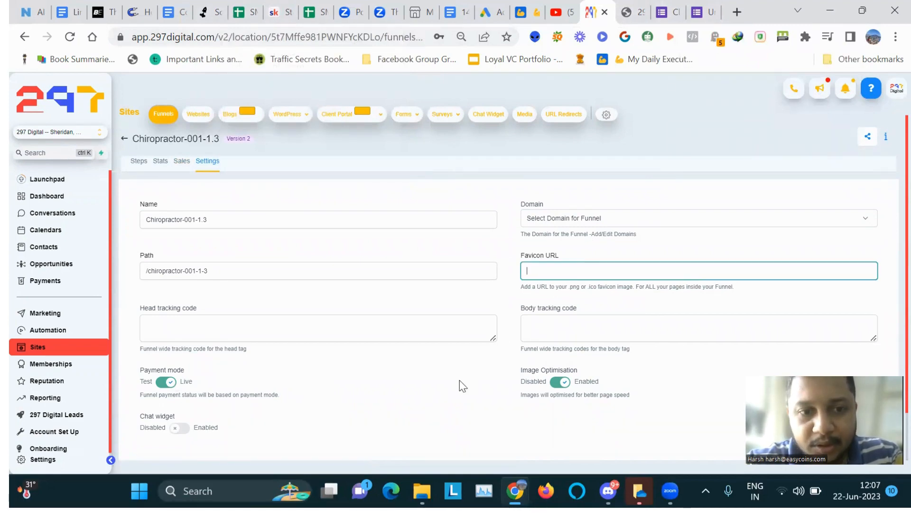
pyautogui.click(456, 385)
pyautogui.scroll(-2, 455, 386)
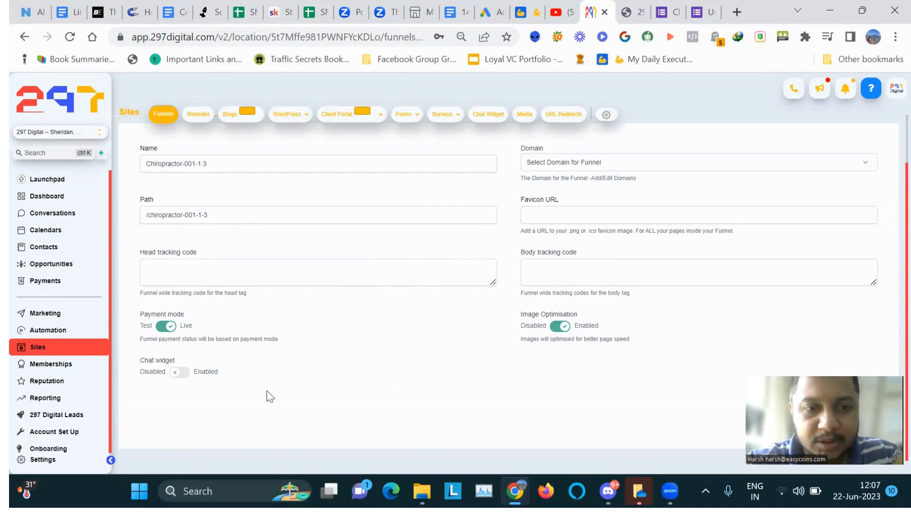
pyautogui.click(180, 372)
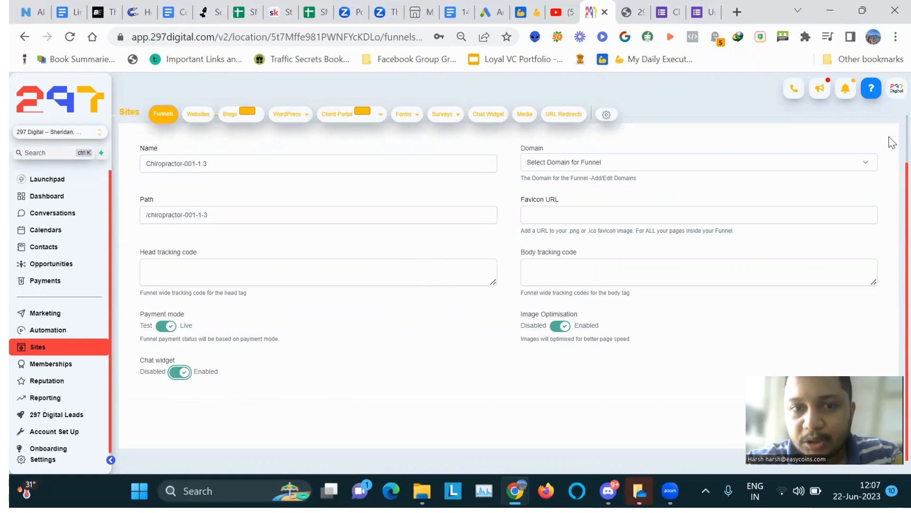
pyautogui.scroll(2, 891, 142)
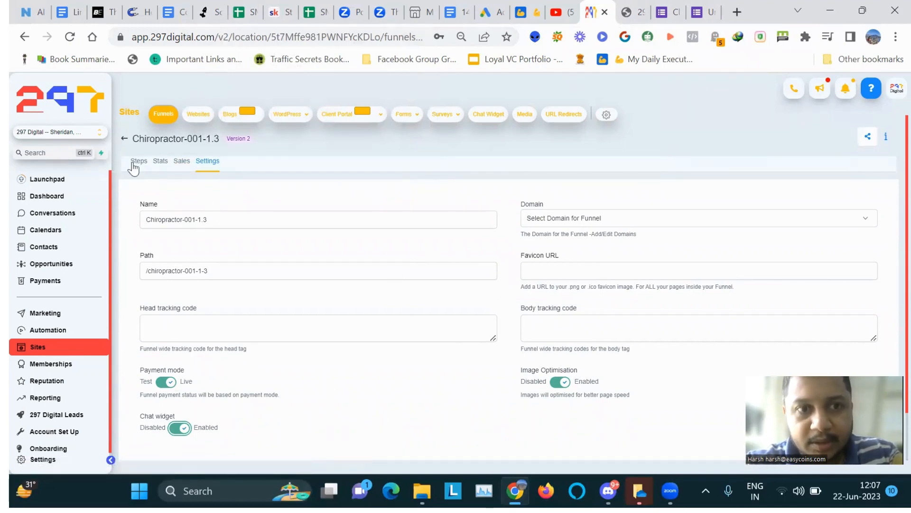
# Return to the funnel's steps and open the Landing Page for editing in the same browser tab
pyautogui.click(134, 162)
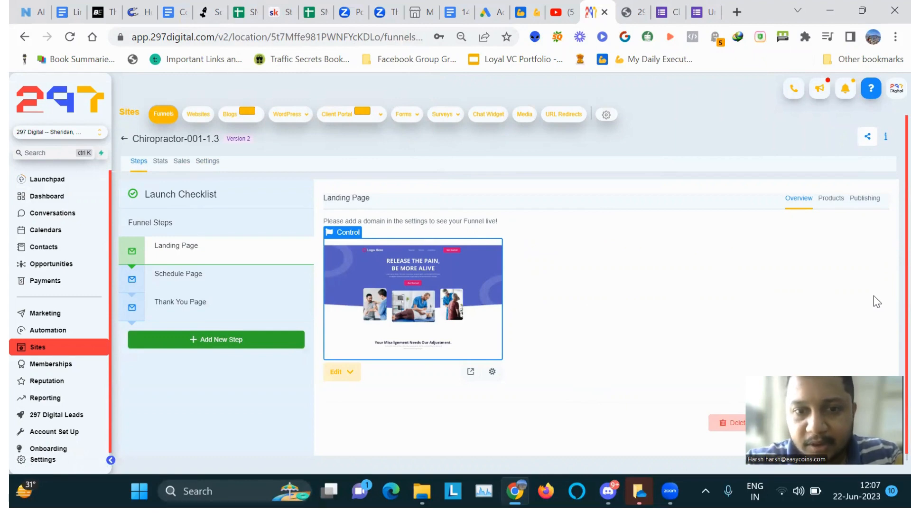
pyautogui.scroll(-1, 874, 296)
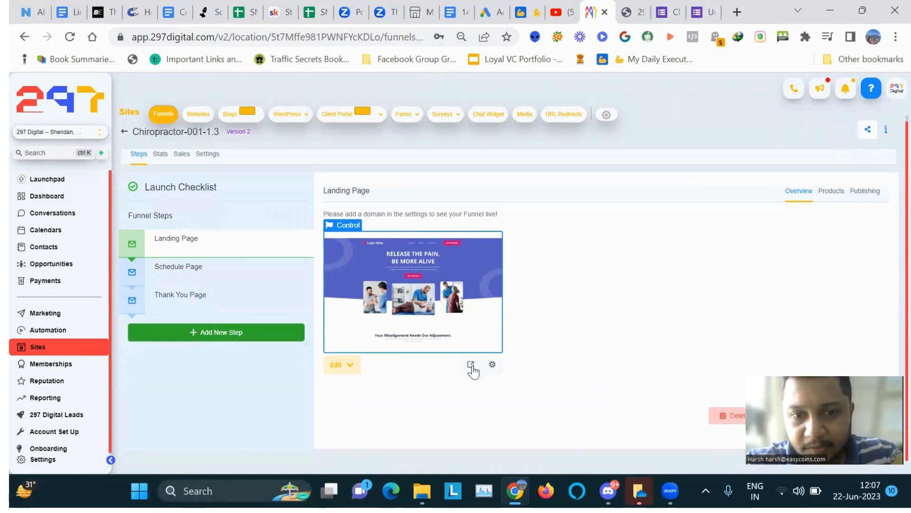
pyautogui.click(333, 367)
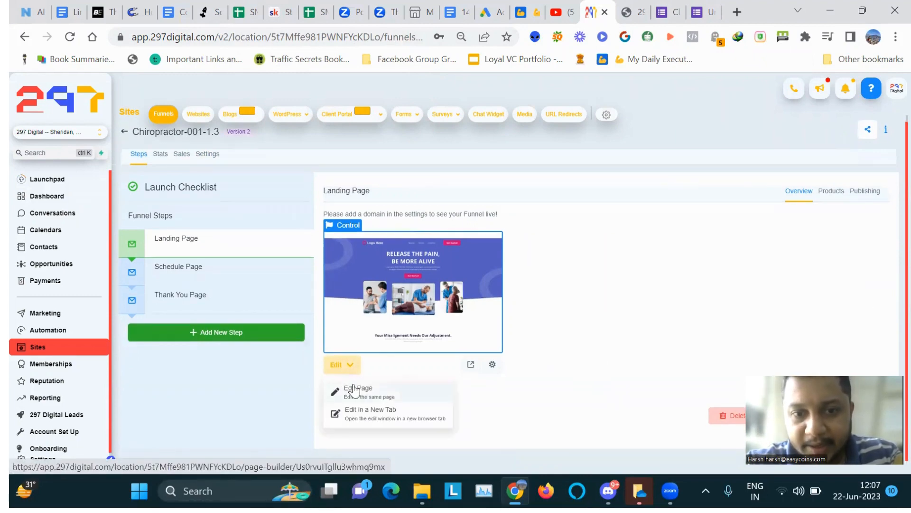
pyautogui.click(353, 384)
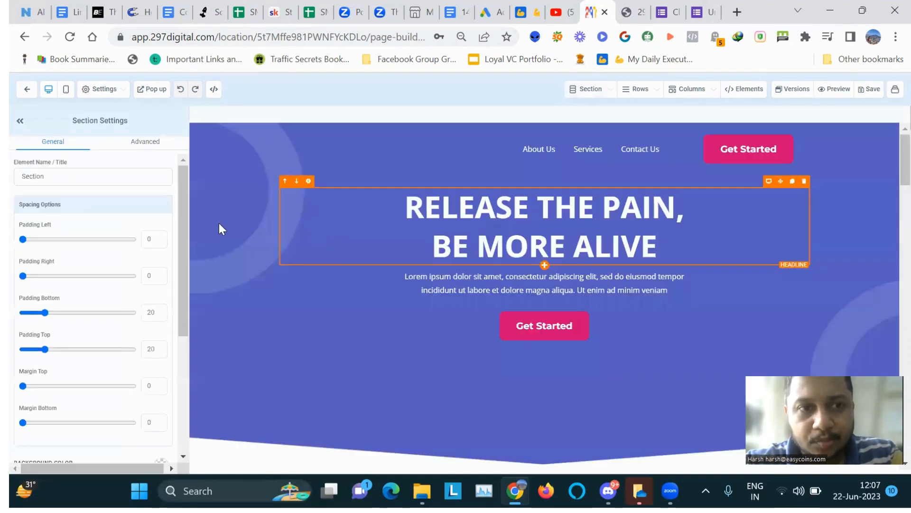
# Examine the landing page's navigation menu settings and the media library with its file upload for the brand logo
pyautogui.click(333, 147)
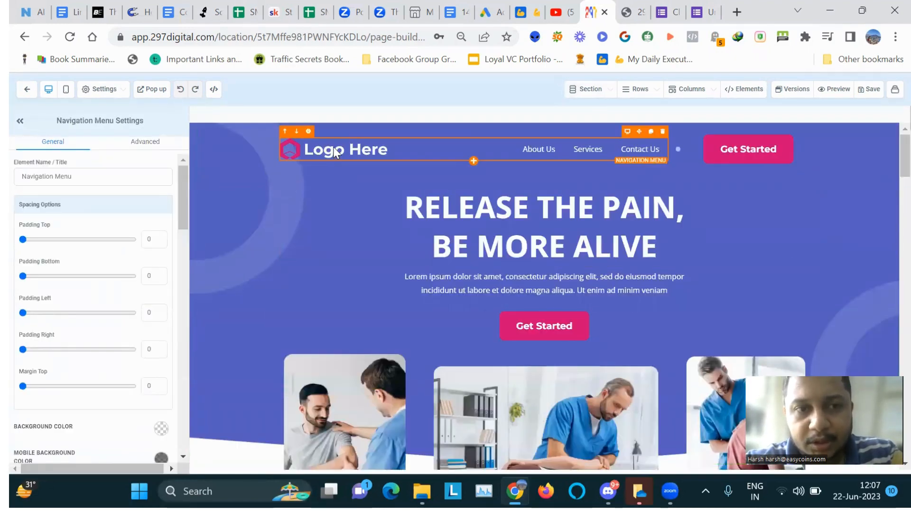
pyautogui.scroll(-5, 185, 345)
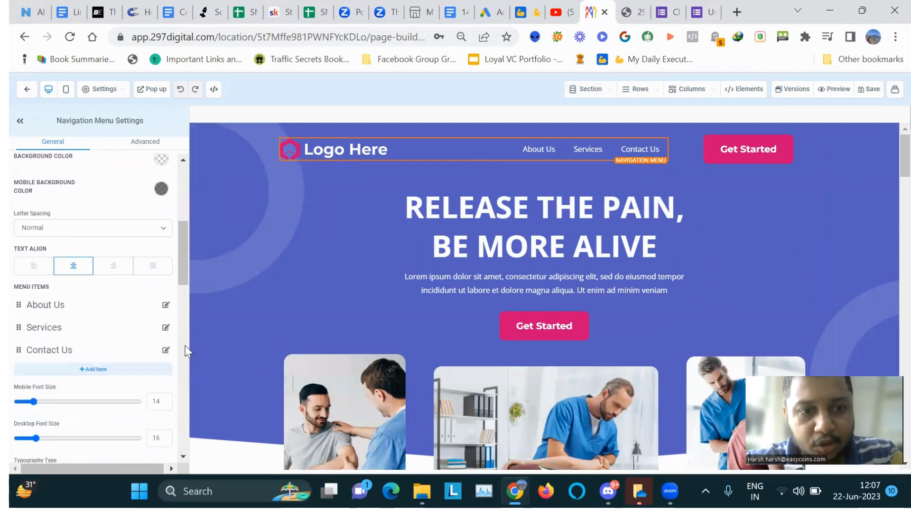
pyautogui.scroll(-5, 185, 369)
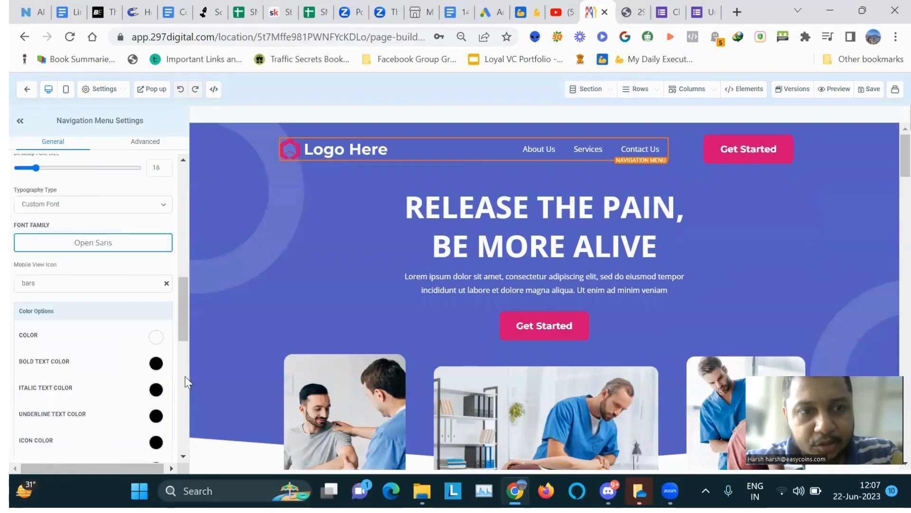
pyautogui.scroll(-10, 185, 377)
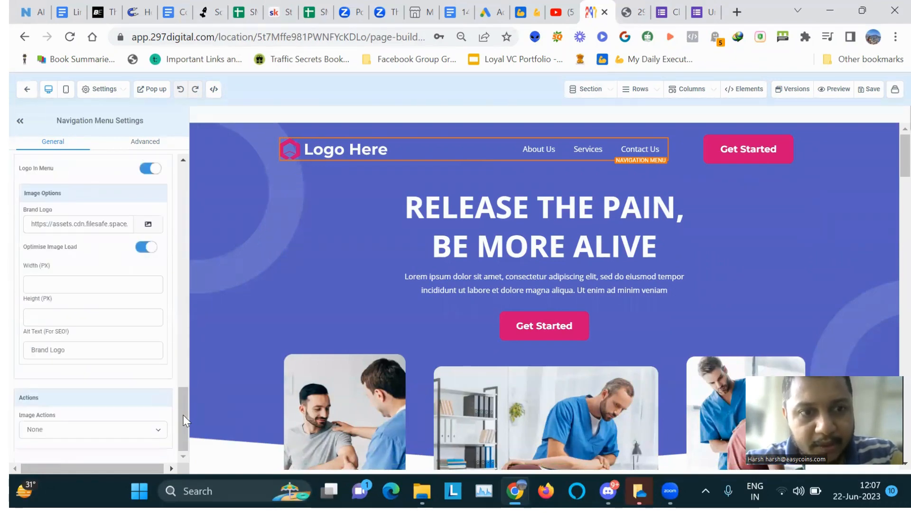
pyautogui.click(149, 224)
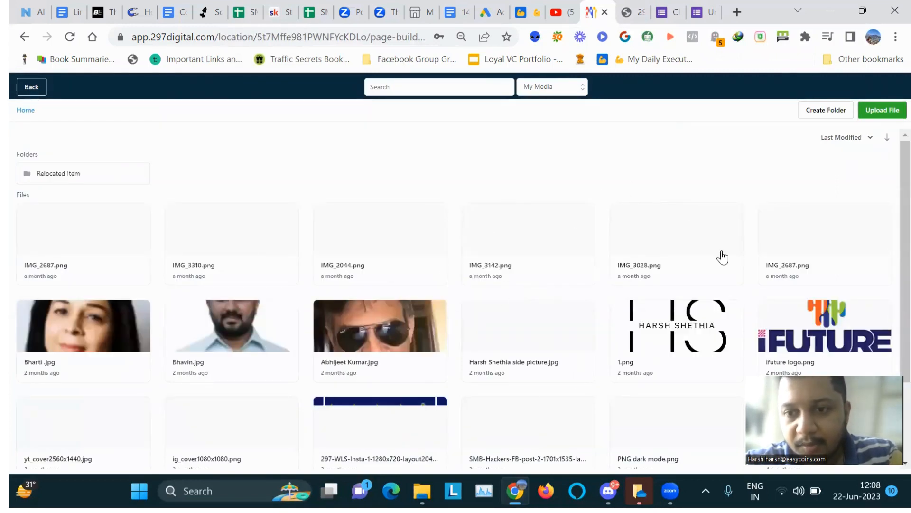
pyautogui.click(885, 110)
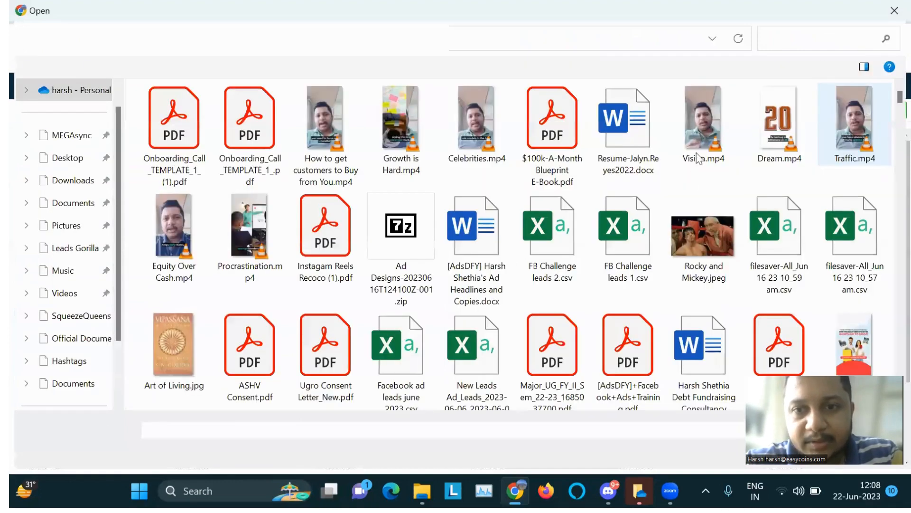
pyautogui.click(892, 12)
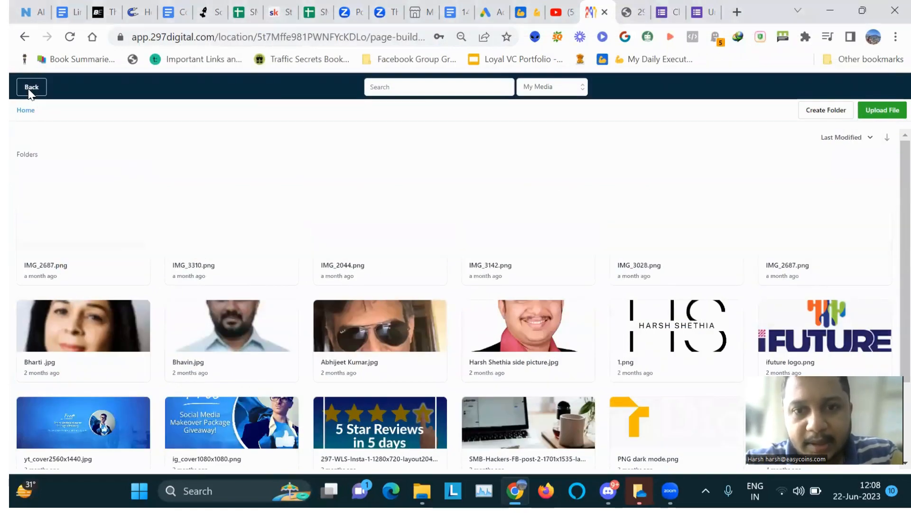
pyautogui.click(30, 89)
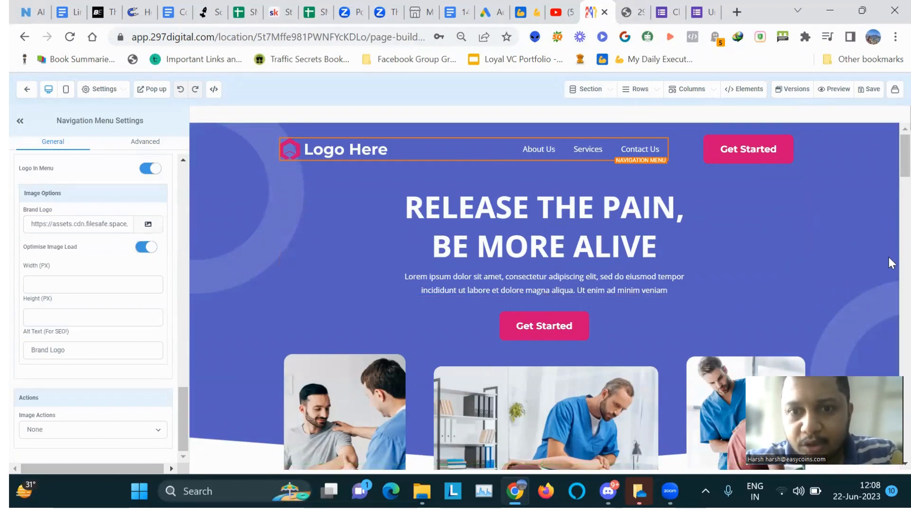
# Examine the settings of the Get Started button below the headline and the page's popup, then close the popup
pyautogui.click(569, 331)
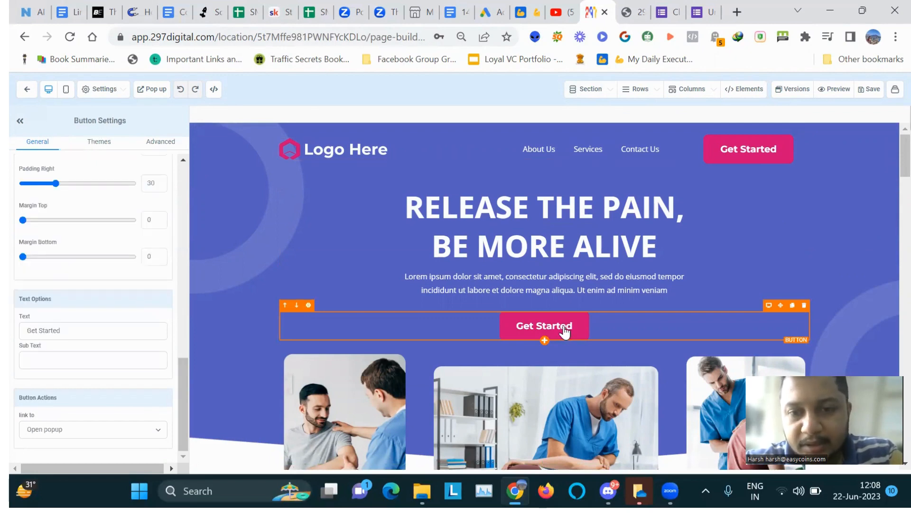
pyautogui.click(155, 91)
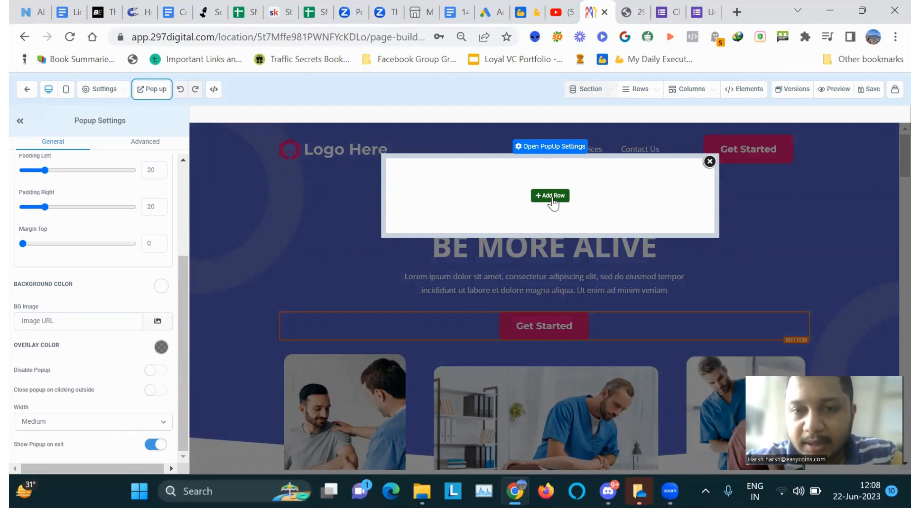
pyautogui.click(710, 161)
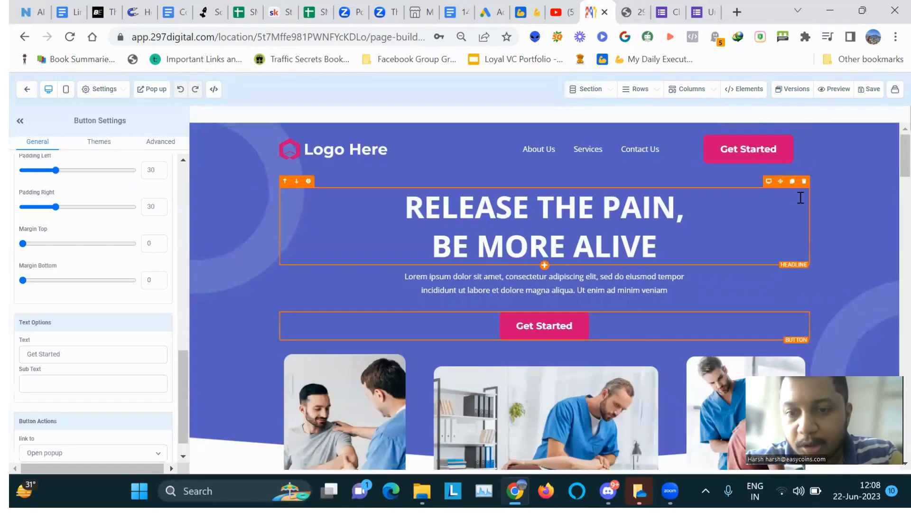
# Examine the landing page's sections from the headline down to Book Your Appointment and the settings of its Book Appointment button
pyautogui.click(801, 198)
pyautogui.click(875, 213)
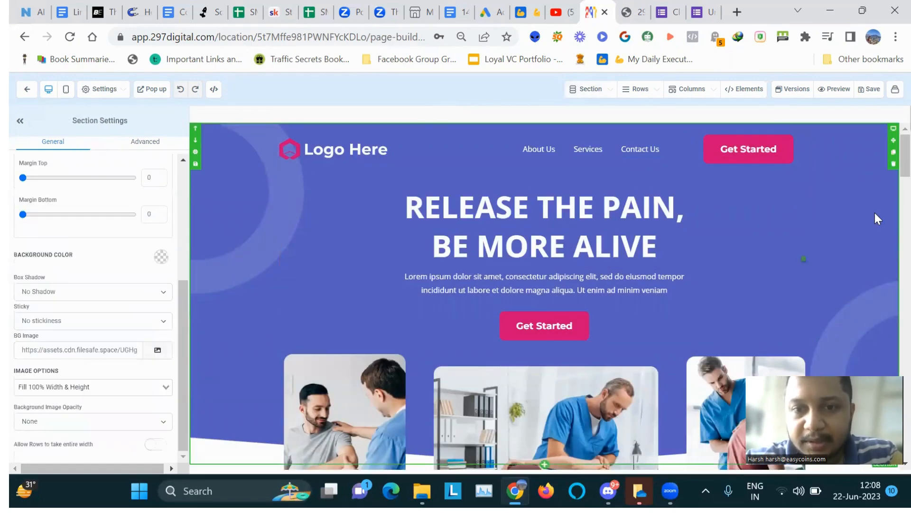
pyautogui.scroll(-6, 876, 213)
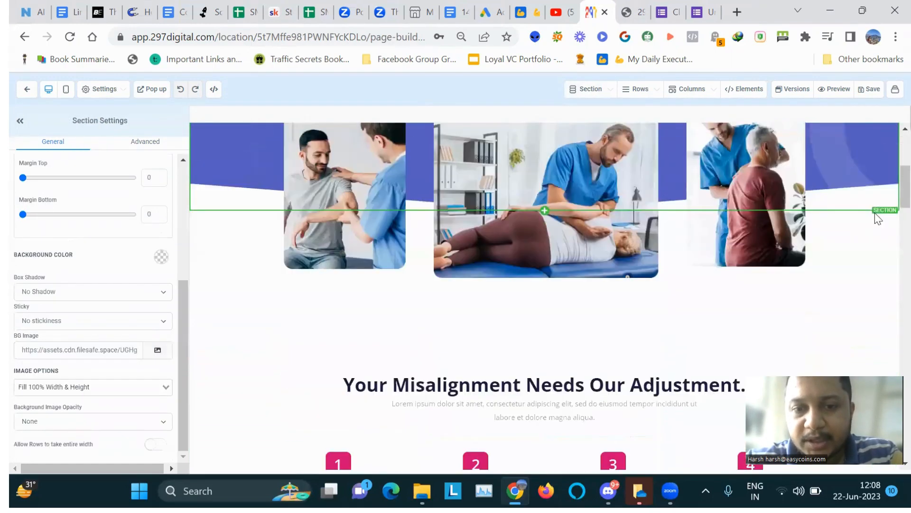
pyautogui.scroll(-4, 875, 213)
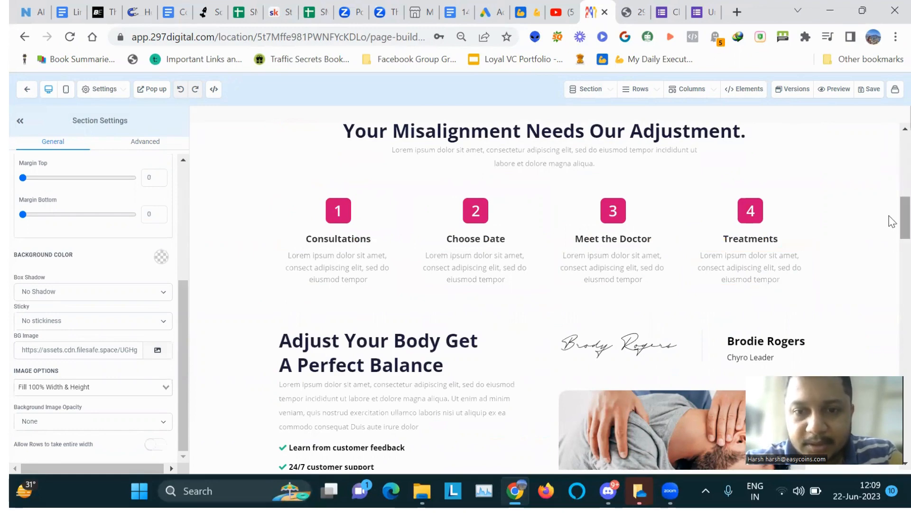
pyautogui.scroll(-5, 888, 240)
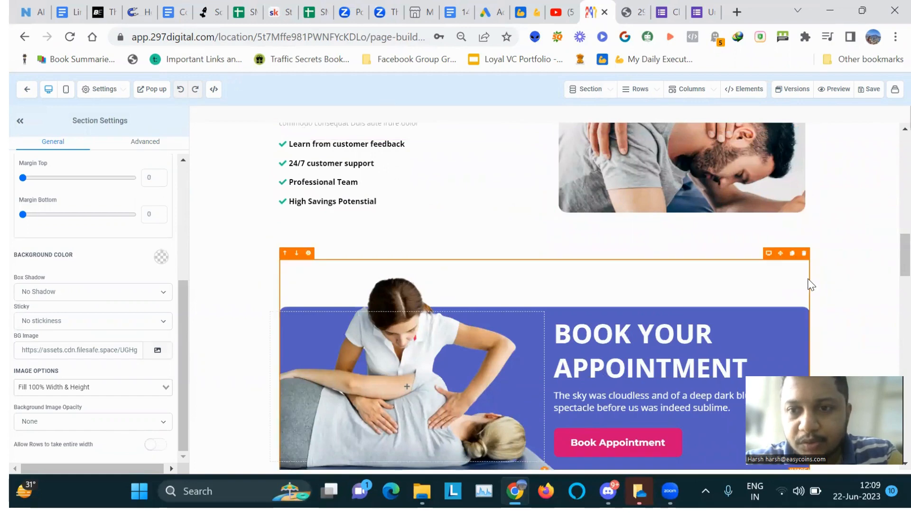
pyautogui.click(862, 280)
pyautogui.scroll(-1, 864, 280)
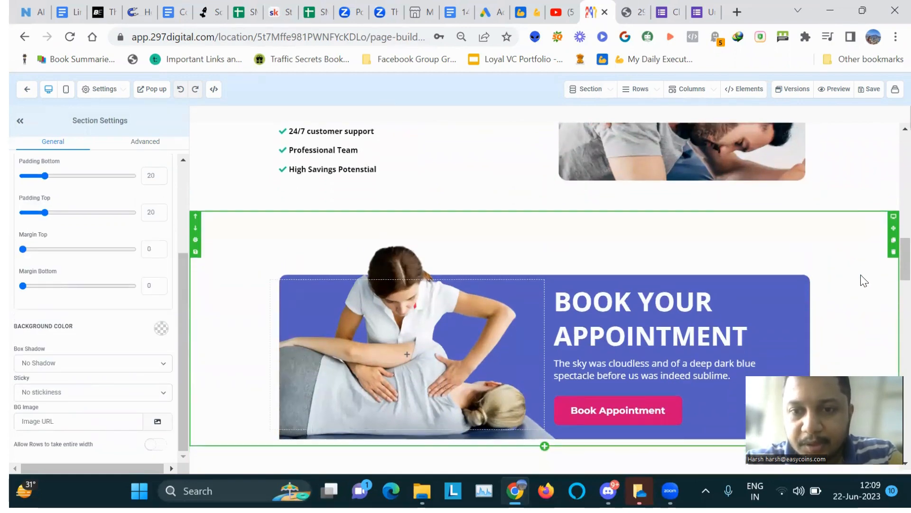
pyautogui.scroll(-2, 862, 280)
pyautogui.click(649, 310)
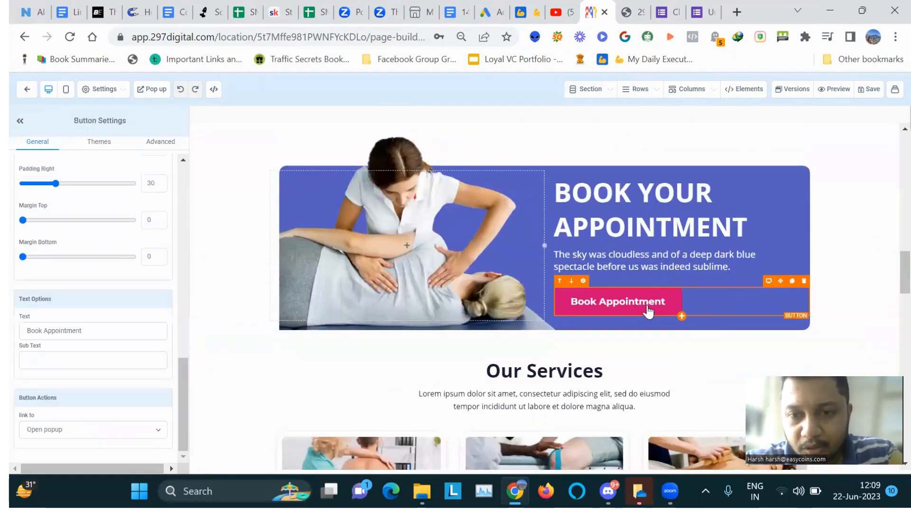
# Open the page's popup and add a one-column row to it
pyautogui.click(152, 92)
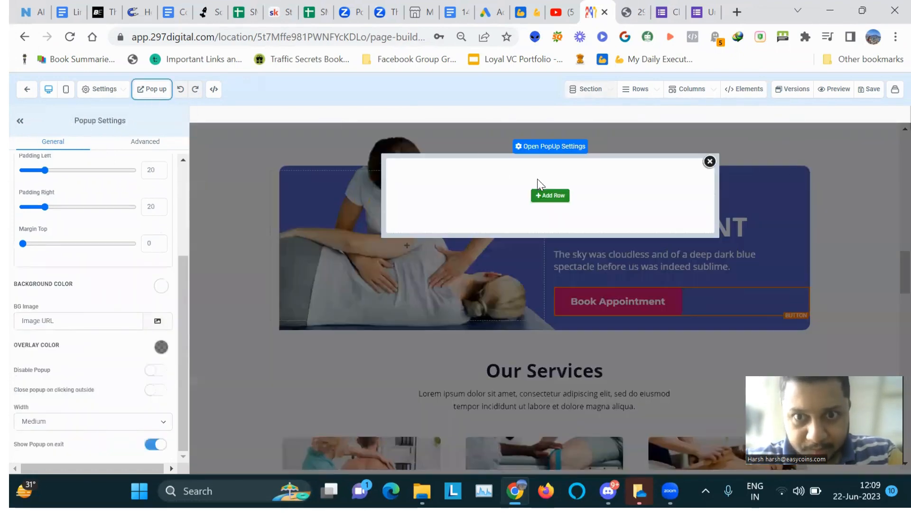
pyautogui.click(549, 195)
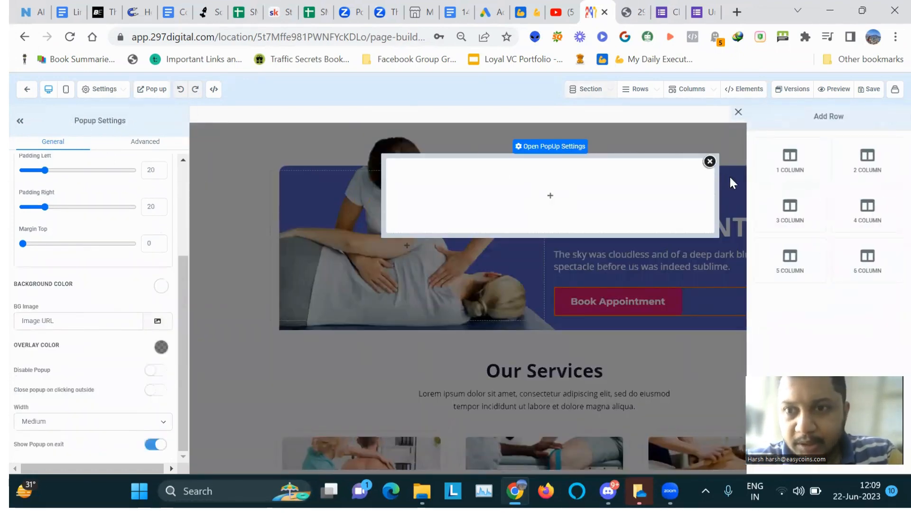
pyautogui.click(789, 176)
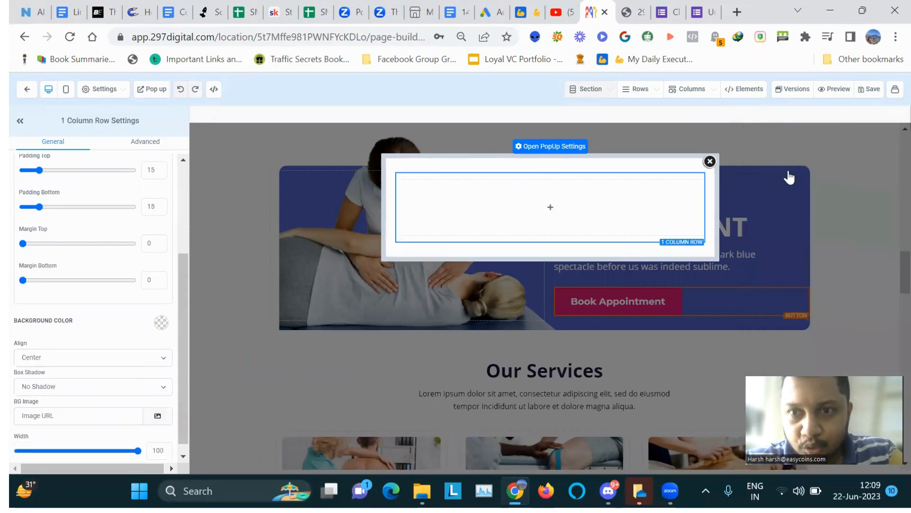
# Add a Calendar element to the popup's column using the 297 Digital Monthly Subscription Demo calendar, and close the popup
pyautogui.click(546, 208)
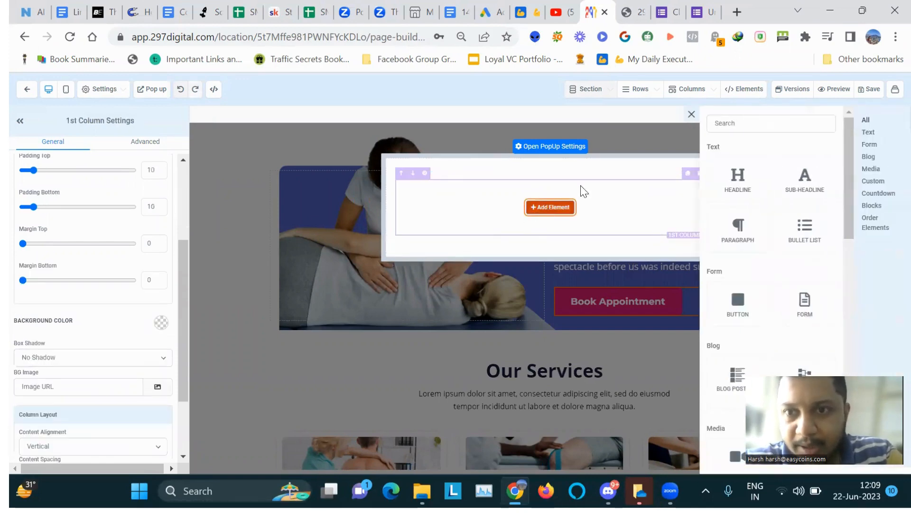
pyautogui.click(762, 121)
pyautogui.write('form')
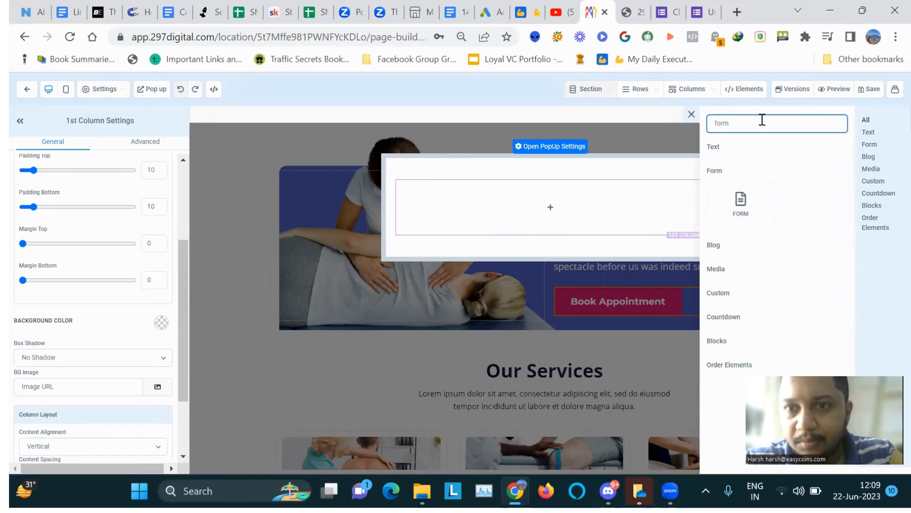
pyautogui.press('BackSpace')
pyautogui.press('BackSpace')
pyautogui.write('calen')
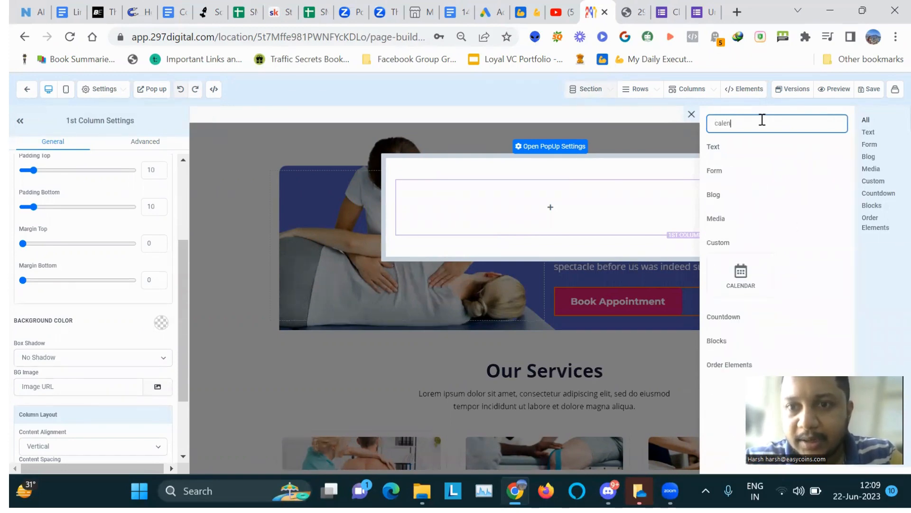
pyautogui.click(732, 286)
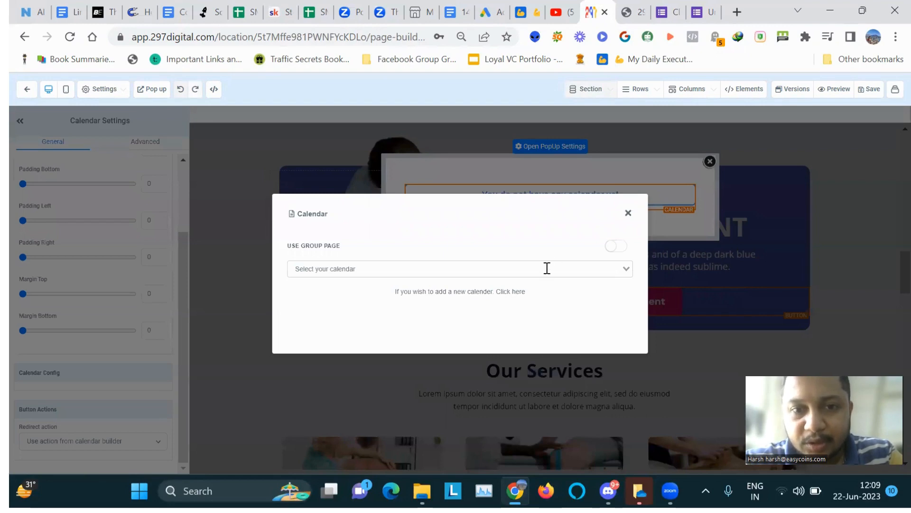
pyautogui.click(547, 268)
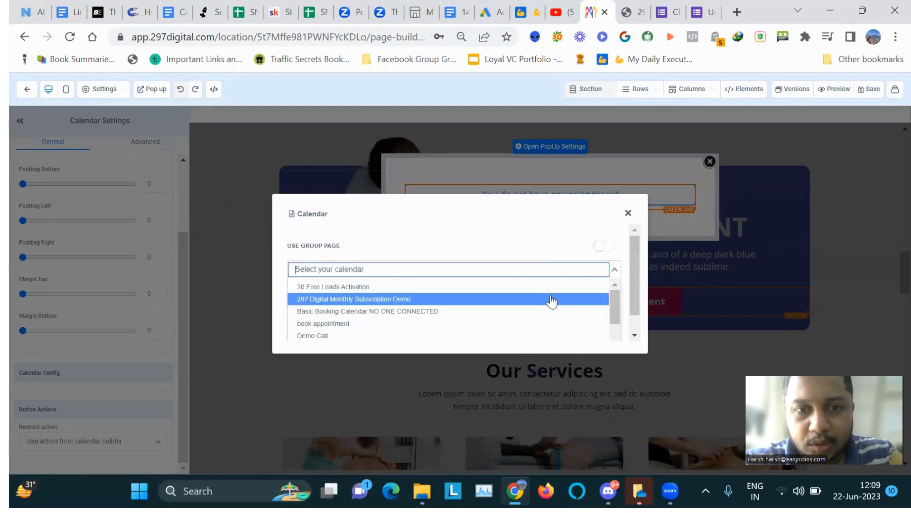
pyautogui.click(551, 299)
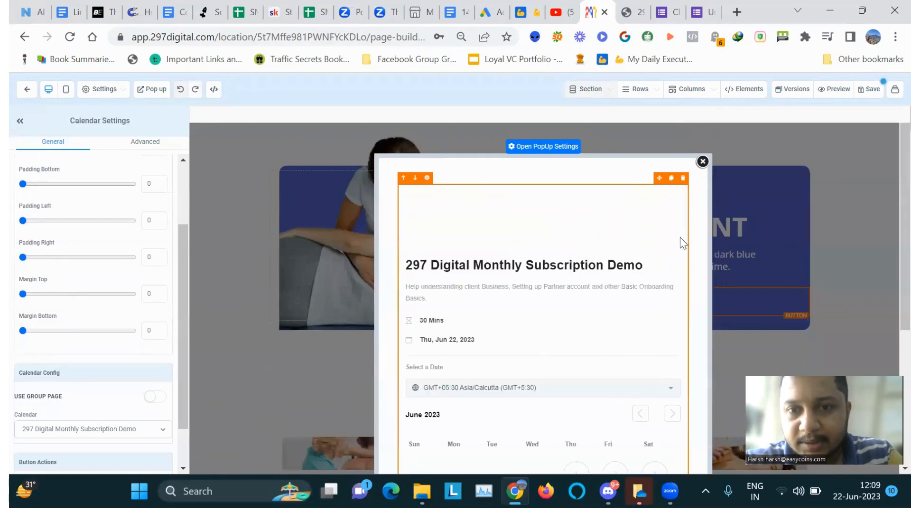
pyautogui.click(703, 162)
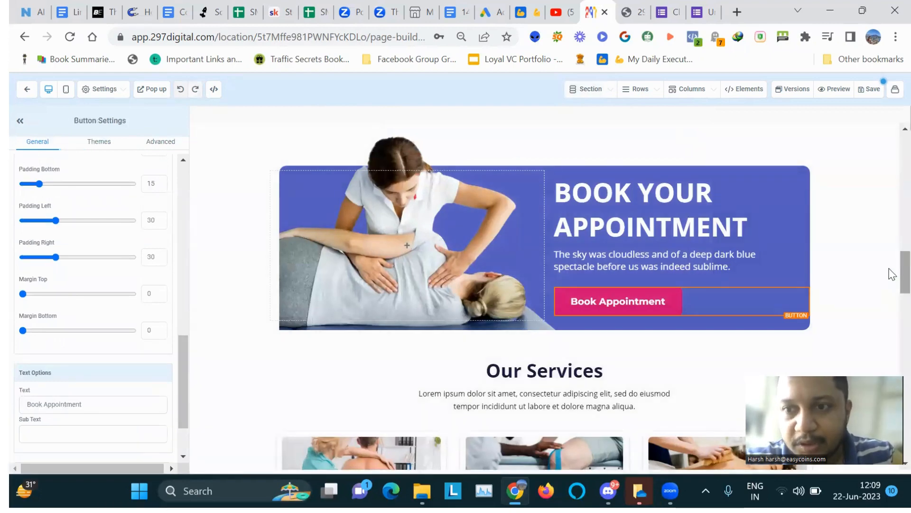
# Examine the landing page's services, guarantee, testimonials, FAQ, appointment and footer sections, and return to the start of the page
pyautogui.click(882, 283)
pyautogui.scroll(-1, 884, 284)
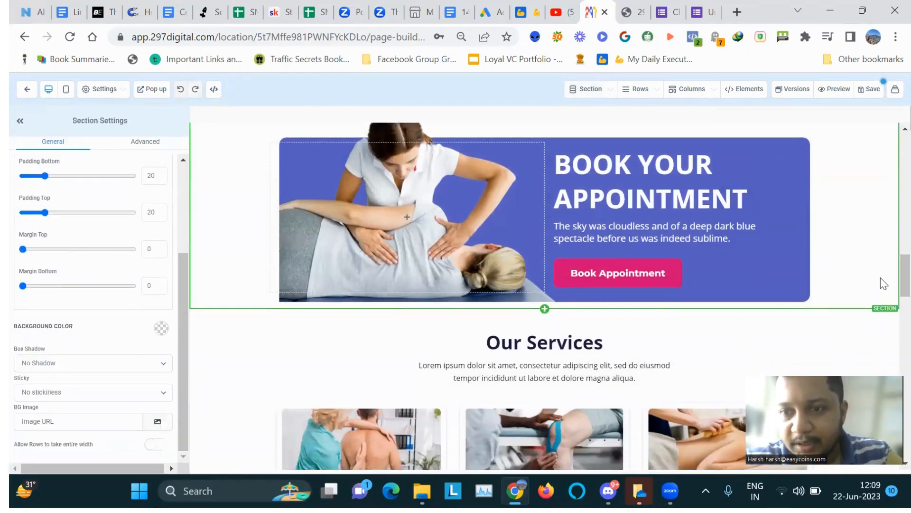
pyautogui.scroll(-3, 884, 284)
pyautogui.scroll(-2, 883, 283)
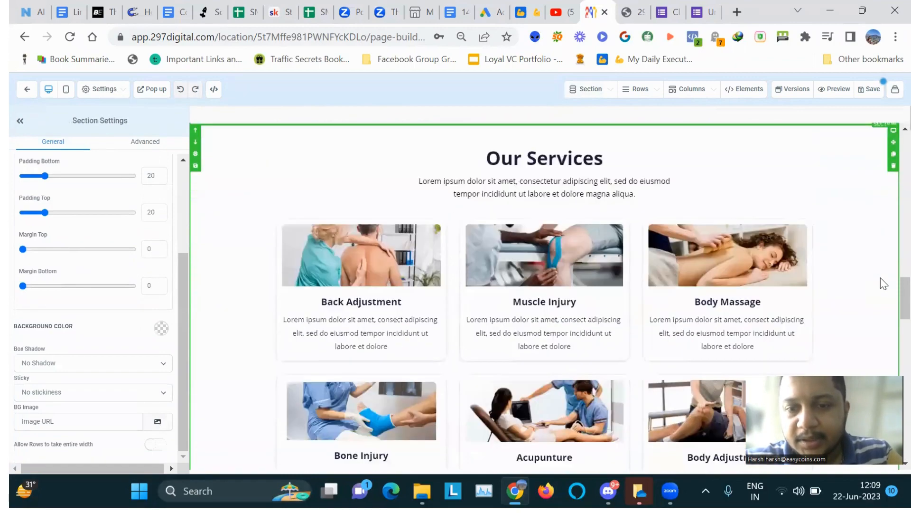
pyautogui.scroll(-10, 884, 283)
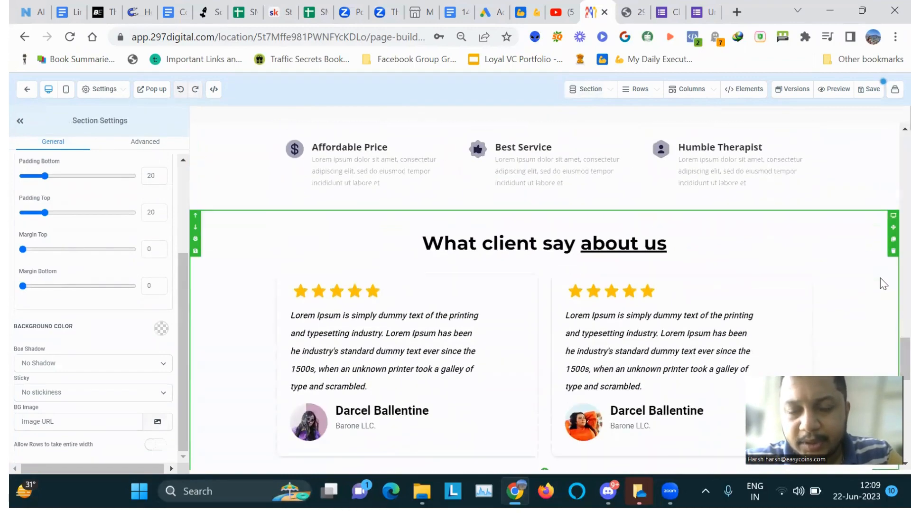
pyautogui.scroll(-5, 884, 284)
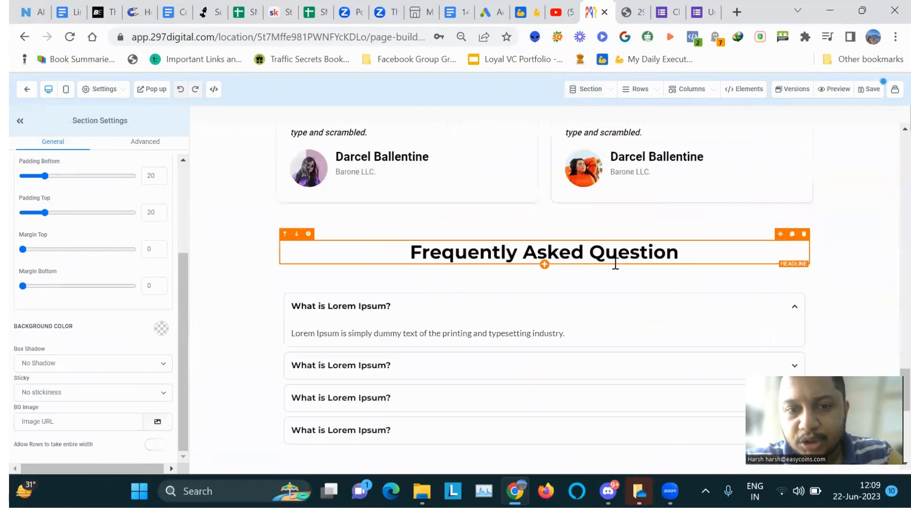
pyautogui.scroll(-8, 557, 362)
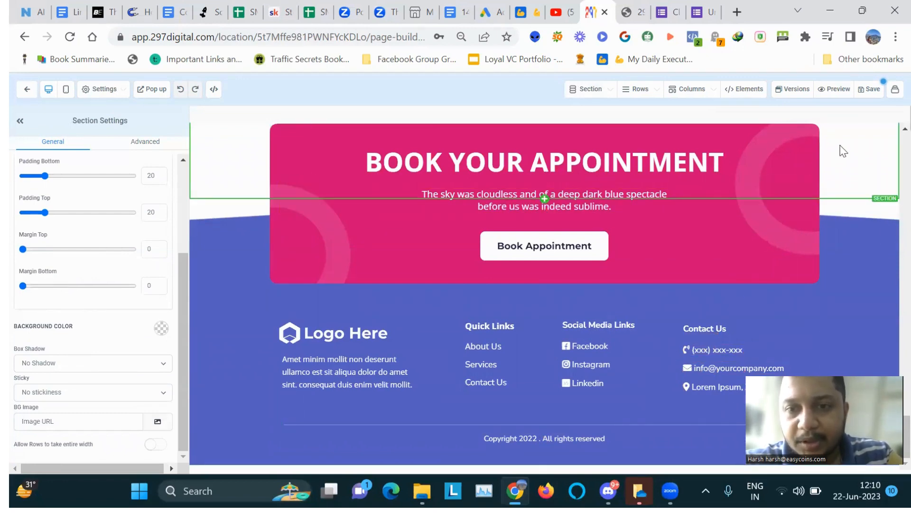
pyautogui.scroll(5, 891, 169)
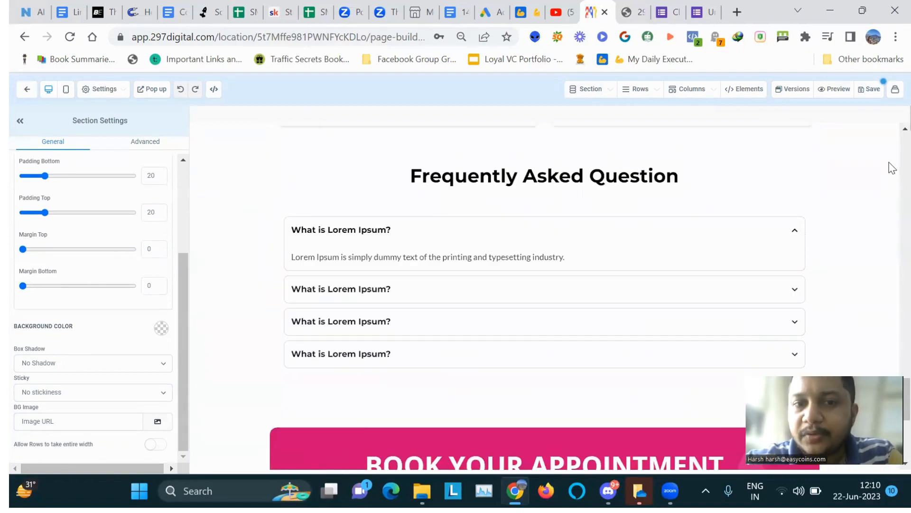
pyautogui.scroll(5, 890, 169)
pyautogui.scroll(6, 892, 167)
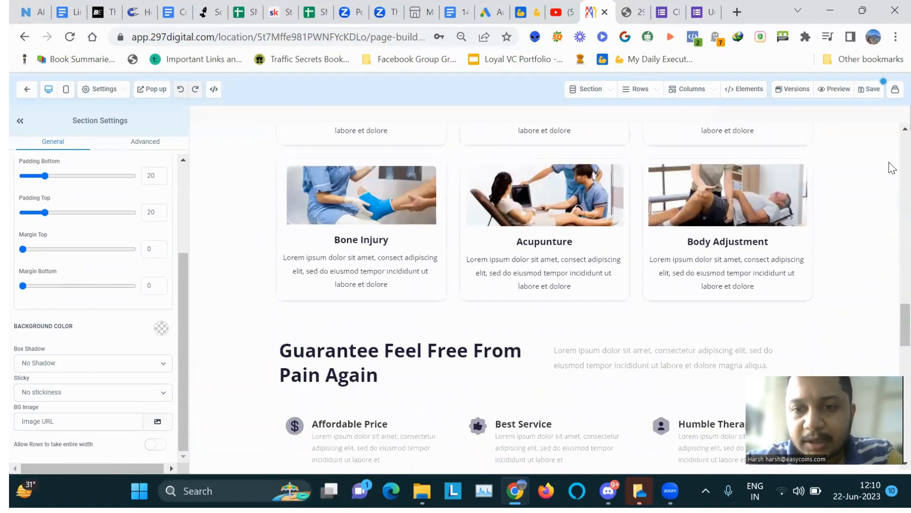
pyautogui.scroll(7, 891, 167)
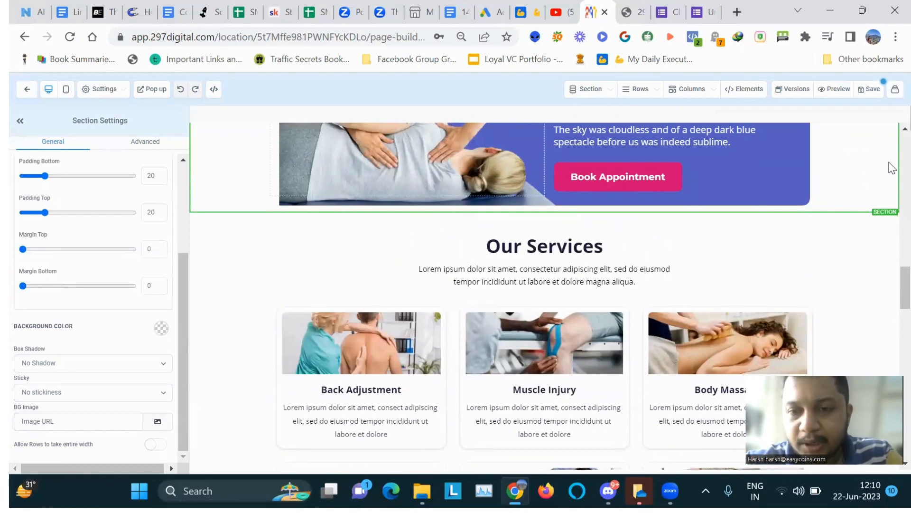
pyautogui.scroll(6, 891, 168)
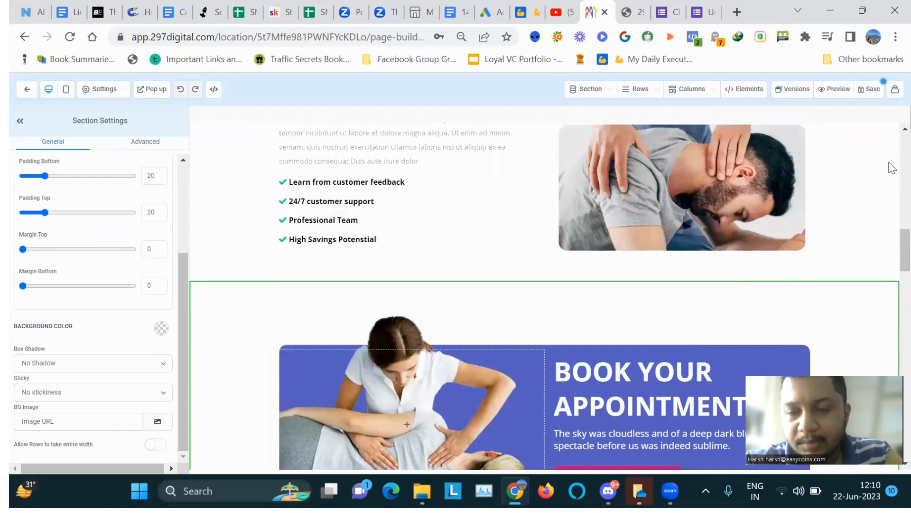
pyautogui.scroll(6, 892, 168)
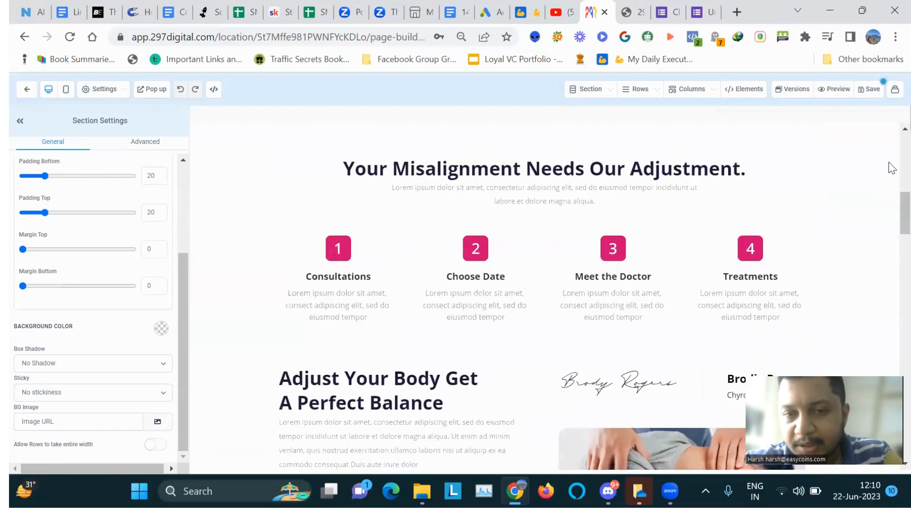
pyautogui.scroll(6, 892, 167)
pyautogui.scroll(4, 891, 150)
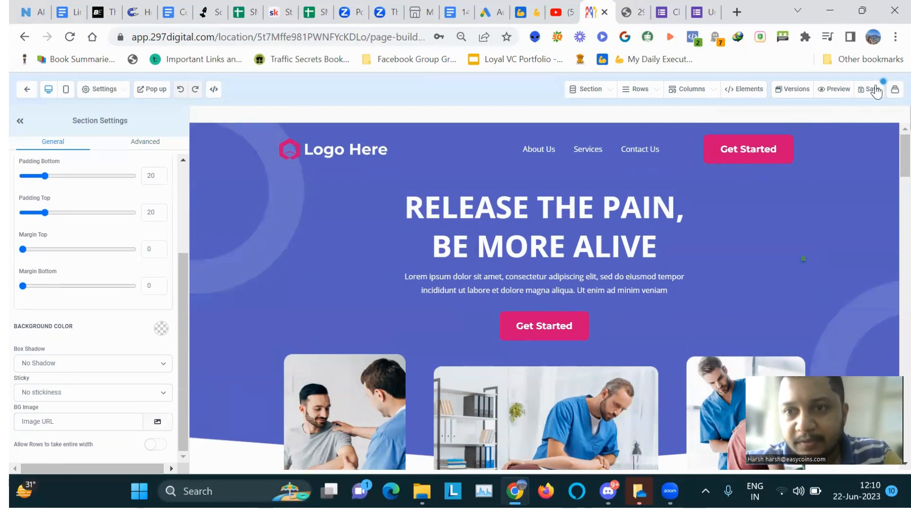
# Leave the landing page editor without saving the changes and return to the funnel's steps
pyautogui.click(25, 94)
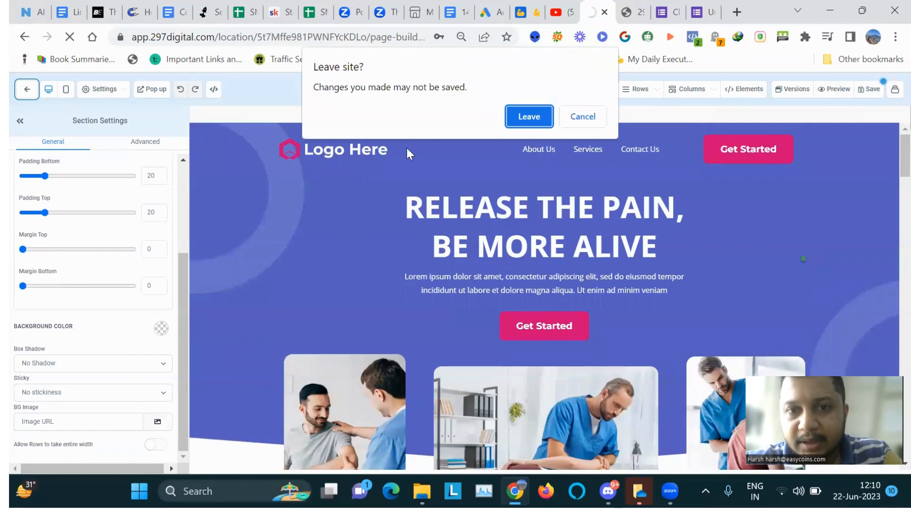
pyautogui.click(538, 118)
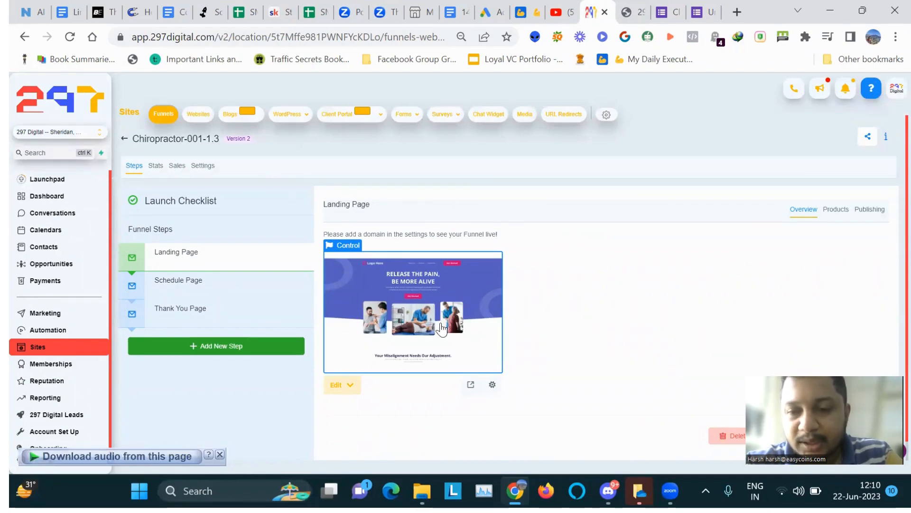
# Switch to the Websites area and start a new website from templates, opening the template library
pyautogui.click(201, 119)
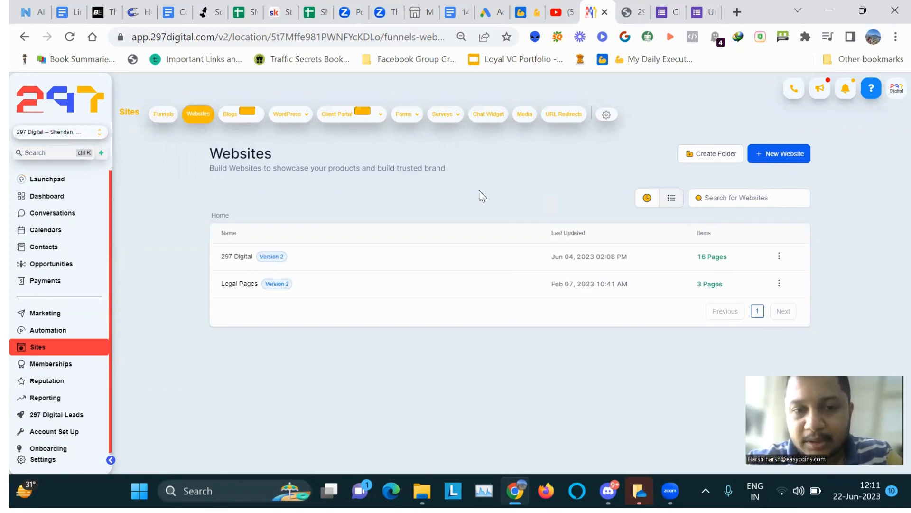
pyautogui.click(795, 155)
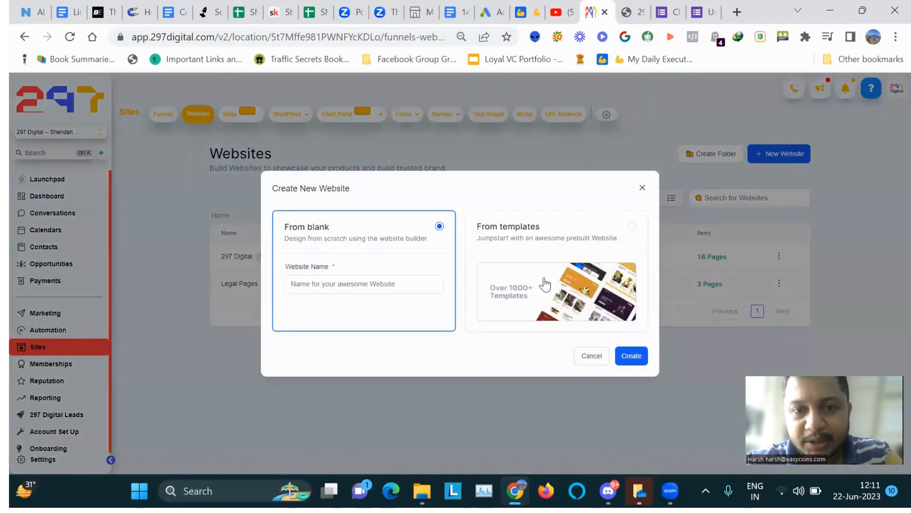
pyautogui.click(545, 283)
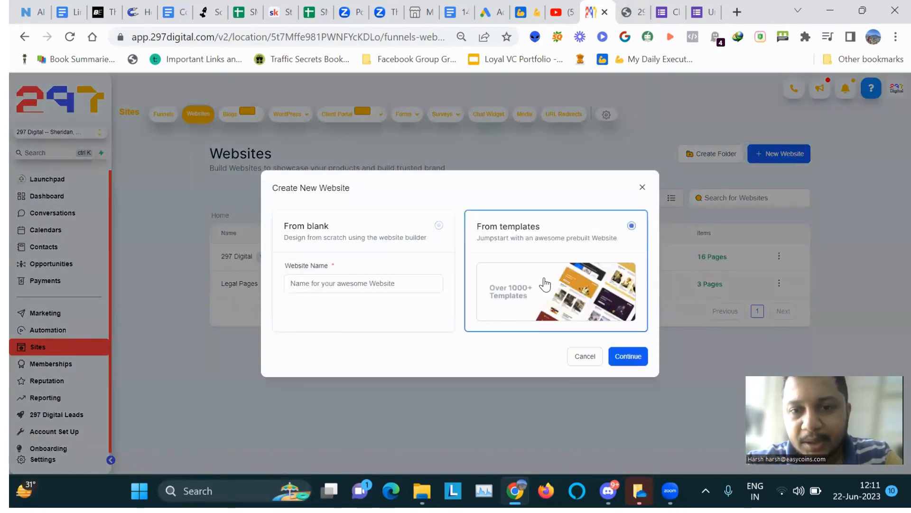
pyautogui.click(631, 354)
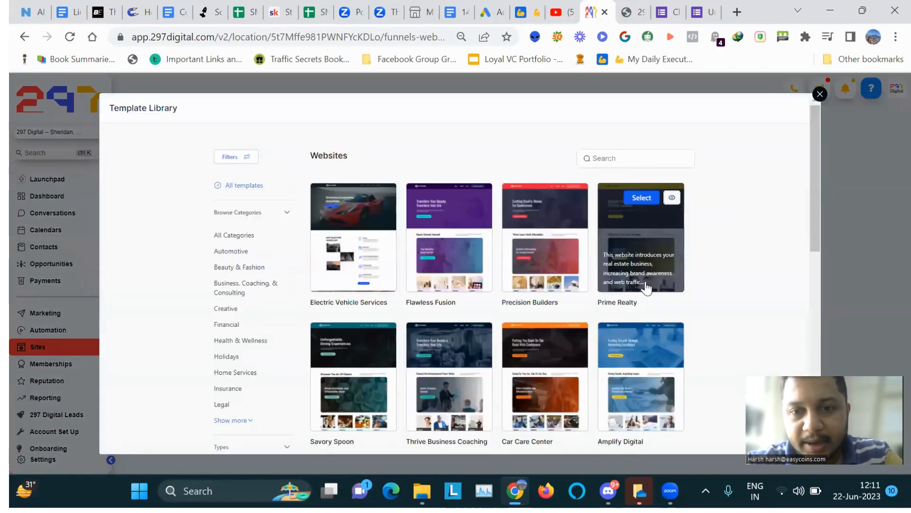
# Browse the website templates in the library, loading more of them to see the range of LinkTree designs
pyautogui.click(818, 305)
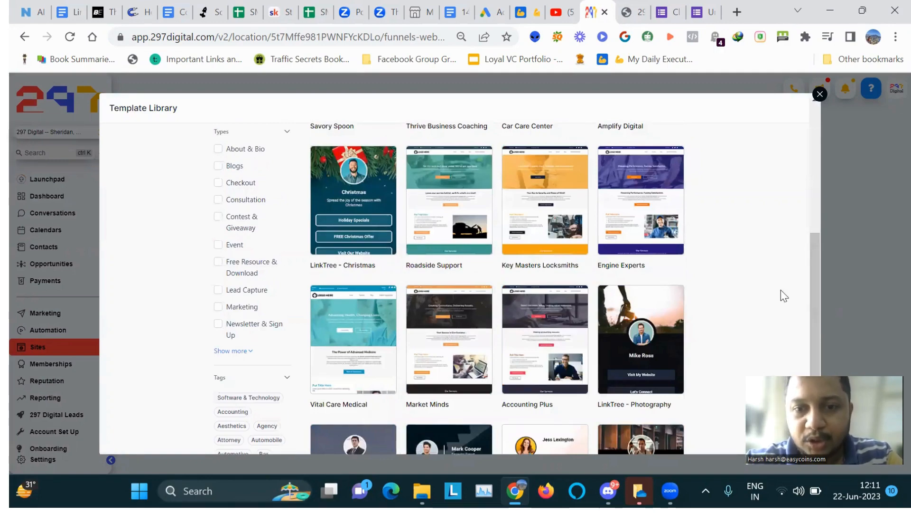
pyautogui.scroll(-1, 782, 291)
pyautogui.scroll(6, 781, 291)
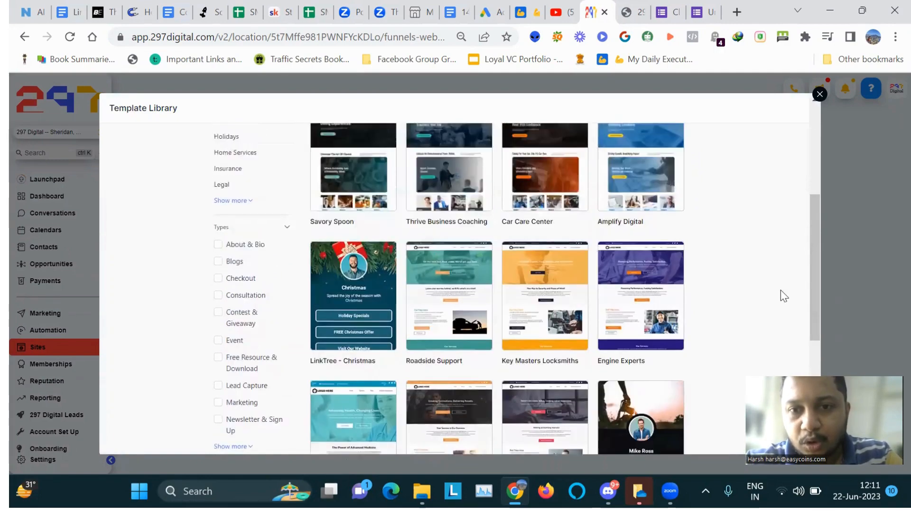
pyautogui.scroll(-6, 781, 290)
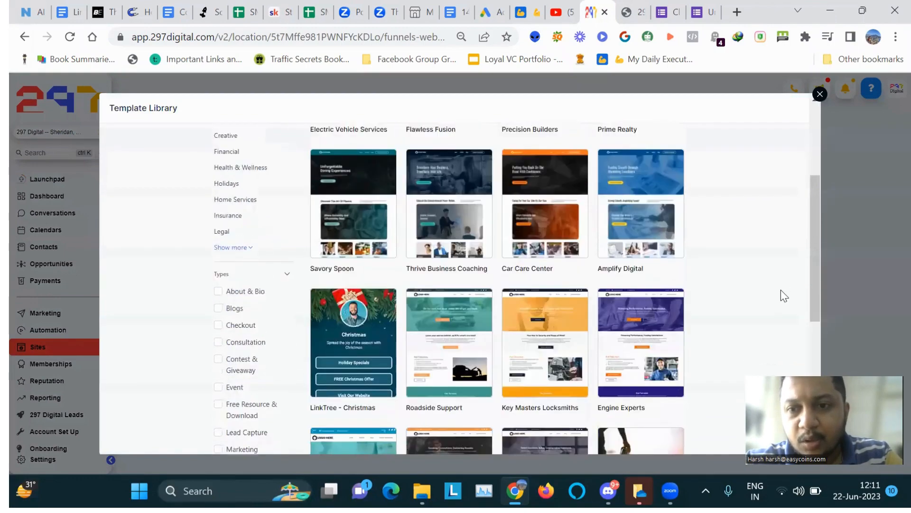
pyautogui.scroll(-3, 780, 291)
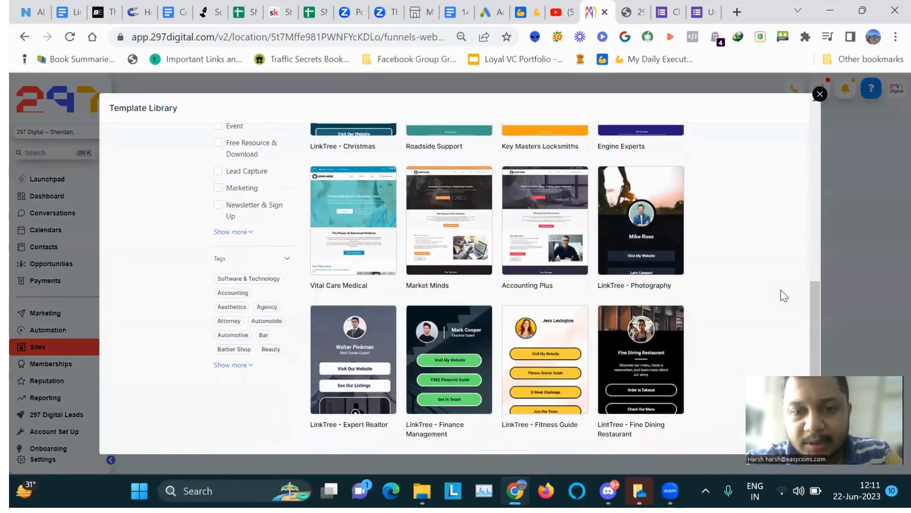
pyautogui.click(506, 421)
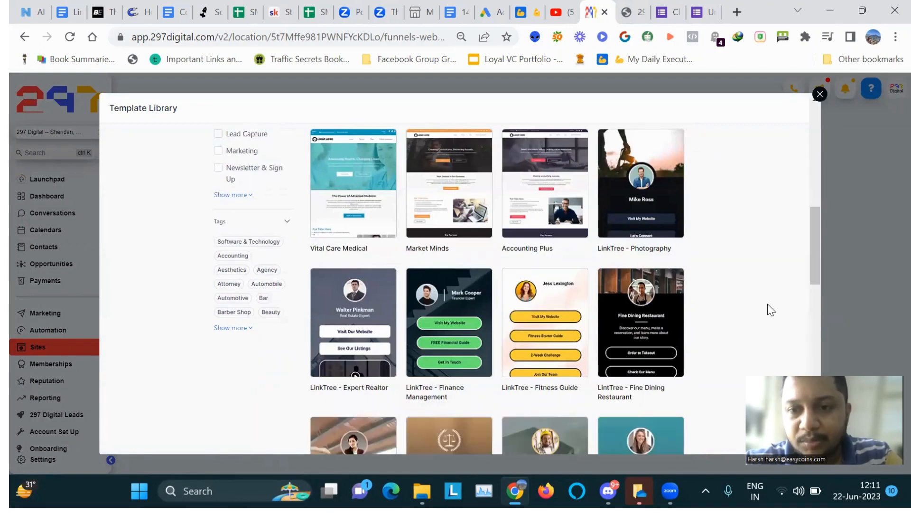
pyautogui.scroll(-1, 772, 310)
pyautogui.scroll(-5, 771, 310)
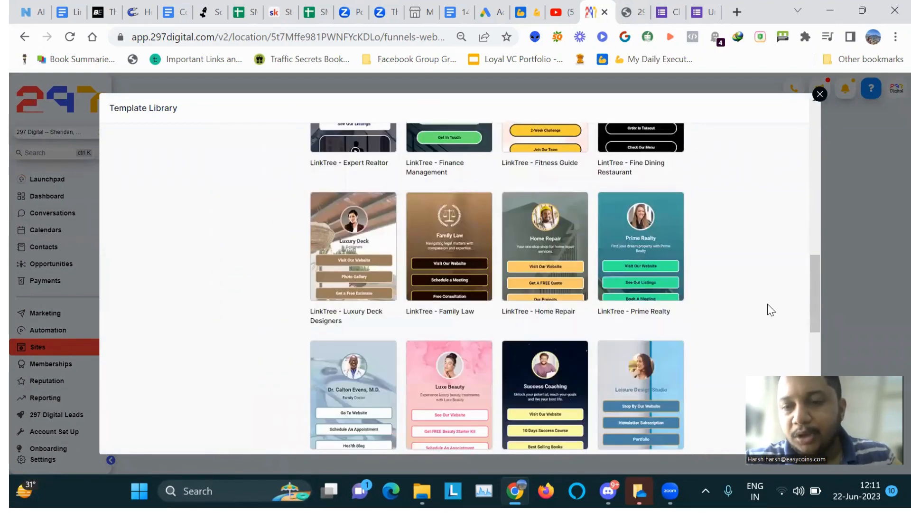
pyautogui.scroll(-4, 771, 310)
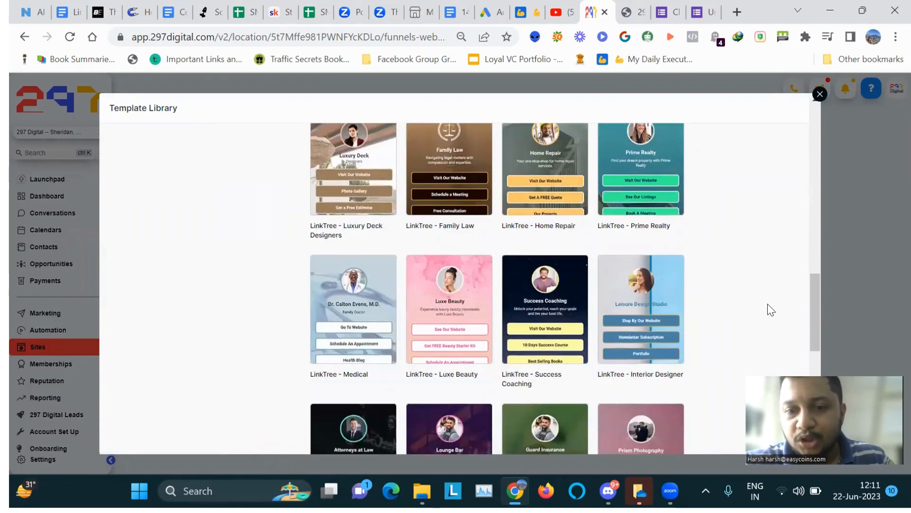
pyautogui.scroll(-6, 771, 310)
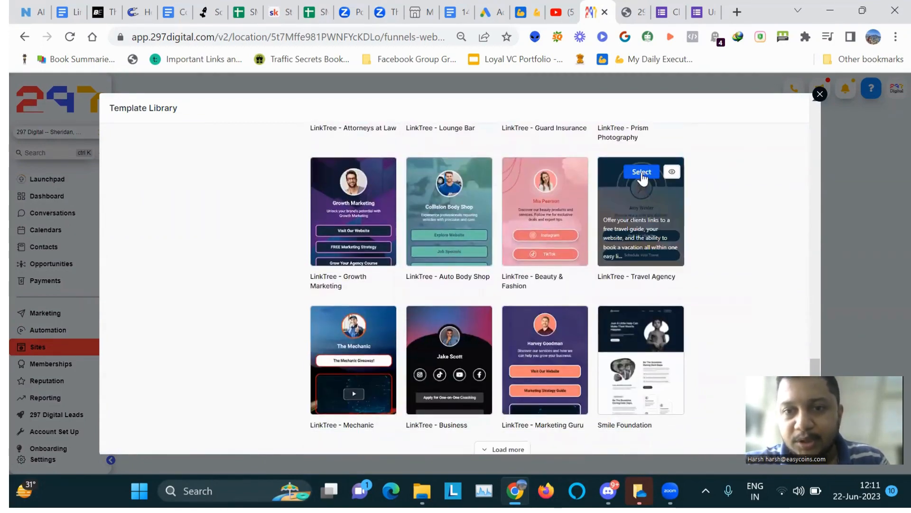
# Create a website from the LinkTree - Travel Agency template, accepting the template's image-rights terms
pyautogui.click(642, 172)
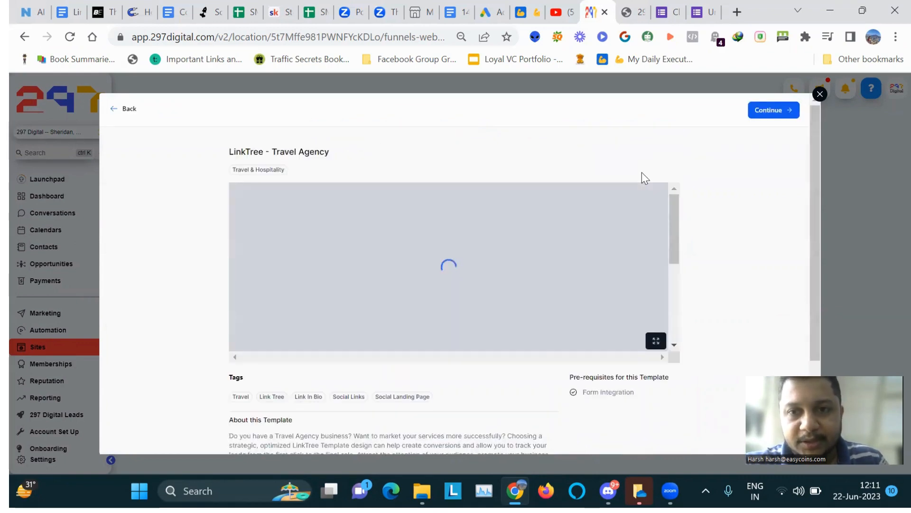
pyautogui.click(778, 112)
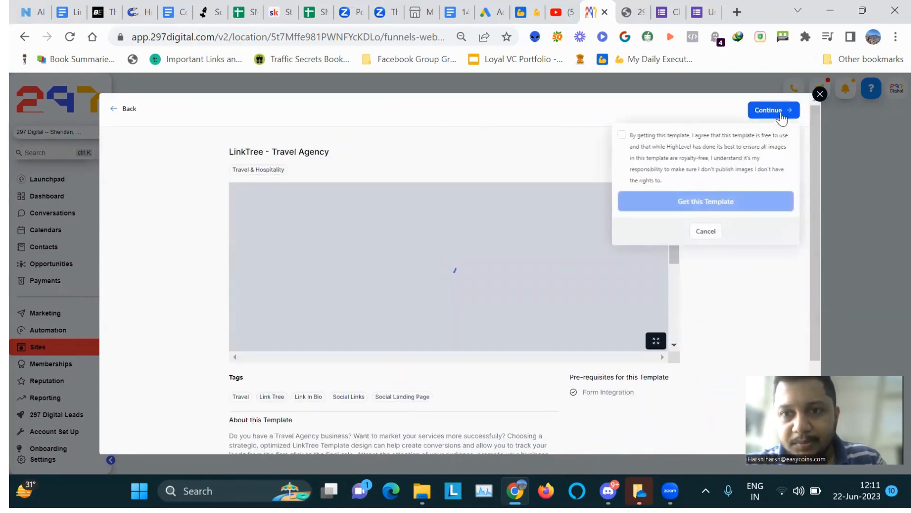
pyautogui.click(622, 135)
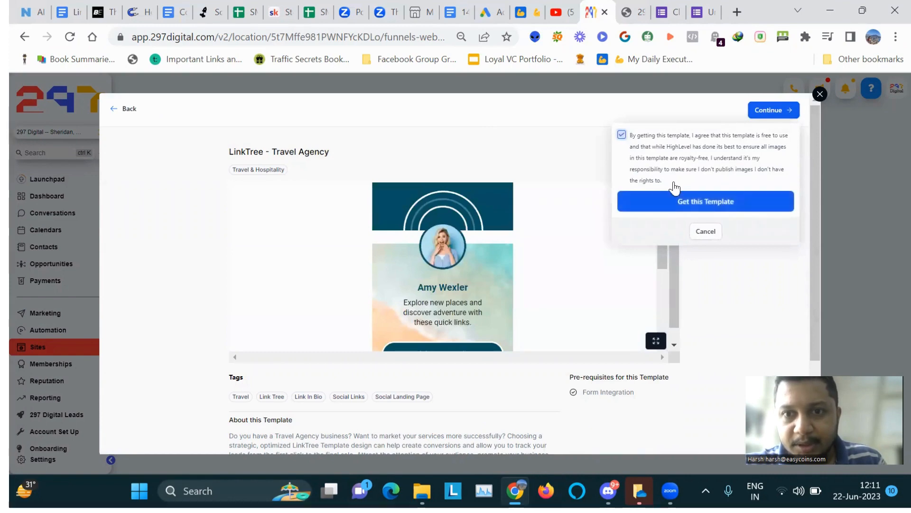
pyautogui.click(712, 203)
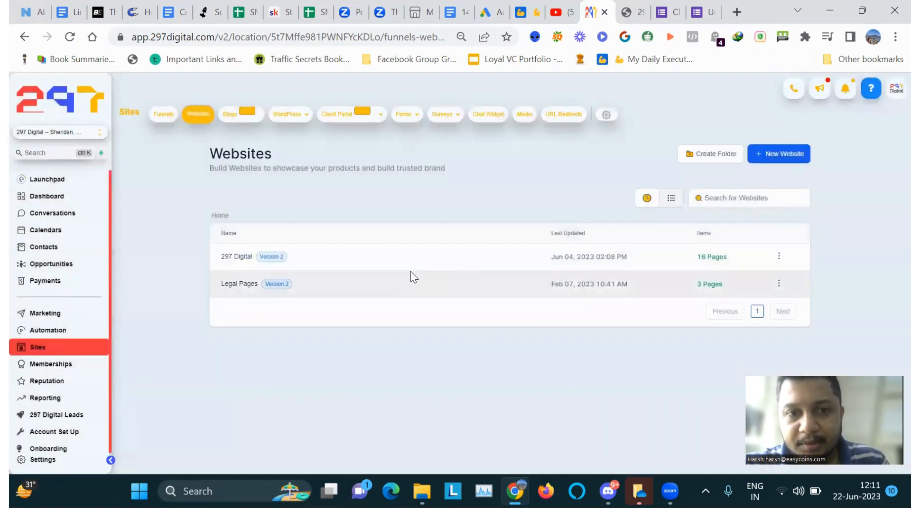
# Create another website from the LinkTree - Photography template, accepting the template's image-rights terms
pyautogui.click(784, 153)
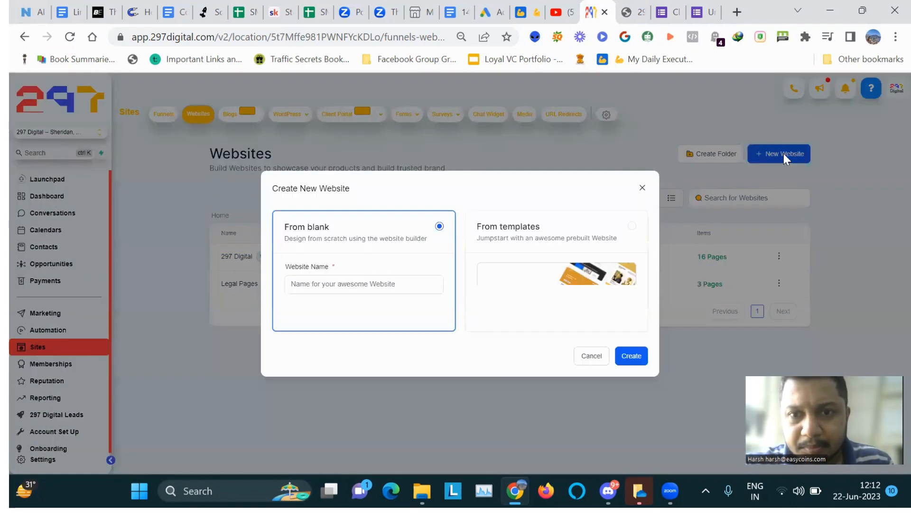
pyautogui.click(522, 271)
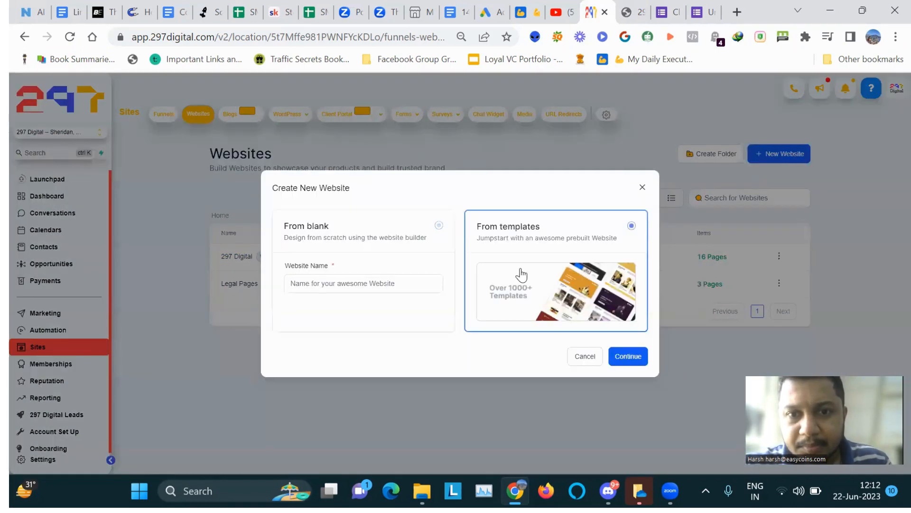
pyautogui.click(633, 356)
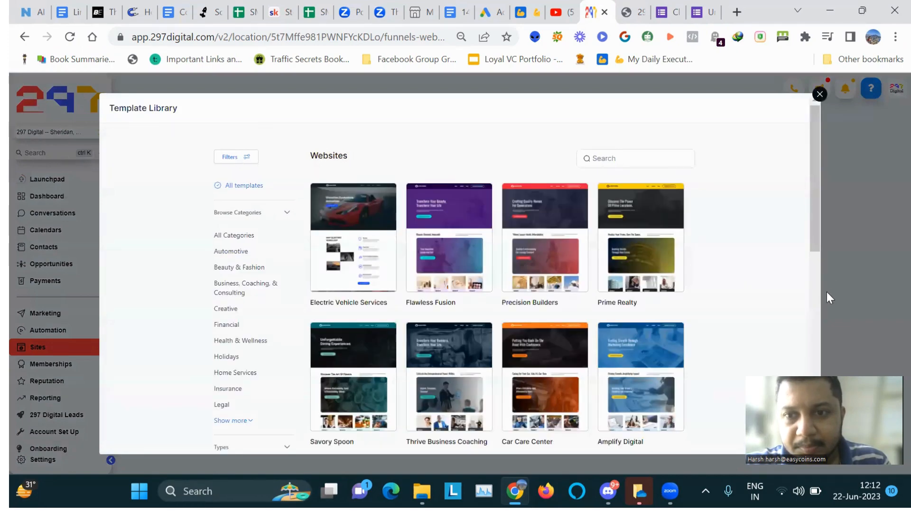
pyautogui.scroll(-5, 817, 306)
pyautogui.scroll(-1, 817, 306)
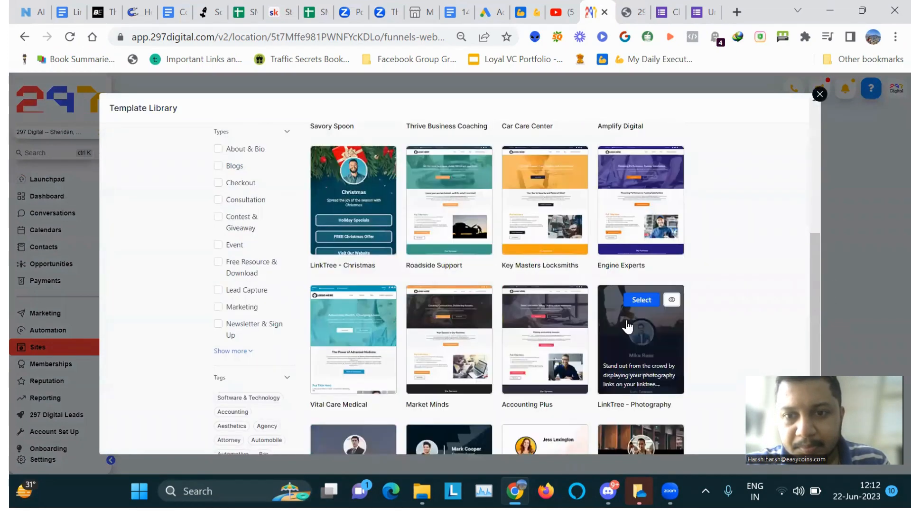
pyautogui.click(627, 327)
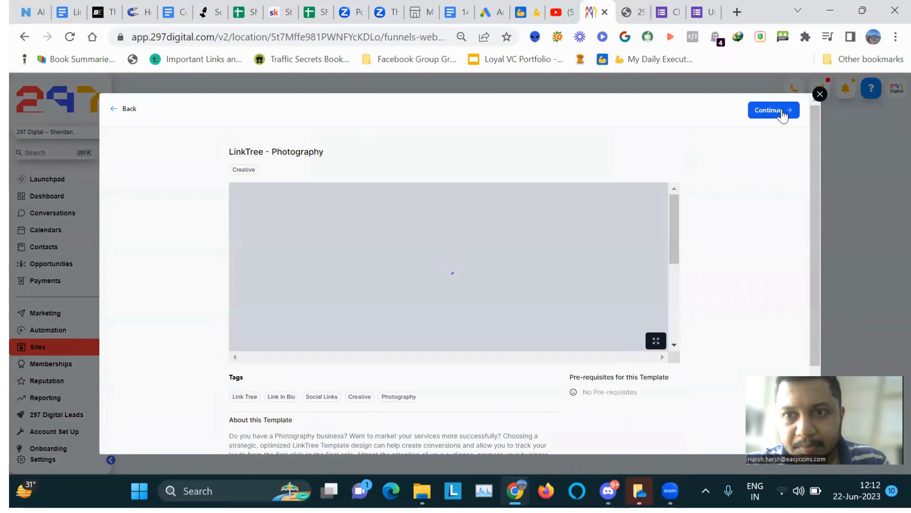
pyautogui.click(782, 112)
pyautogui.click(622, 135)
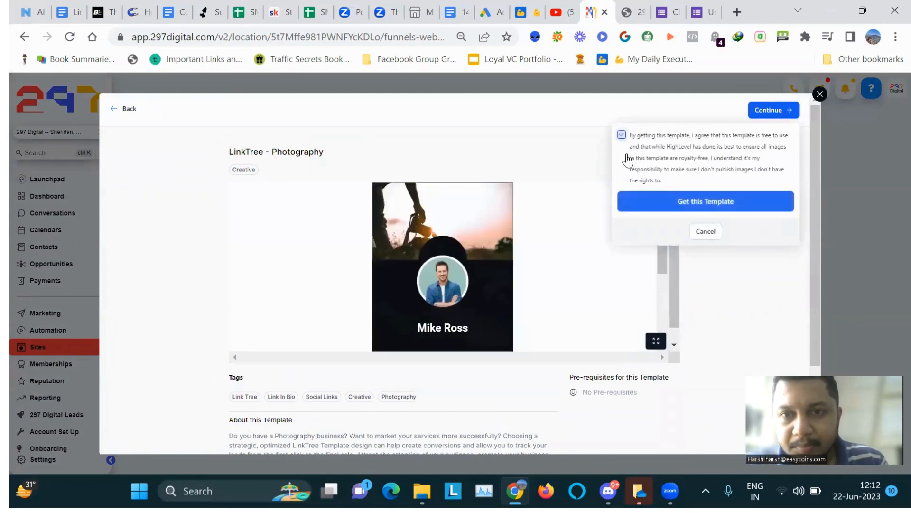
pyautogui.click(680, 201)
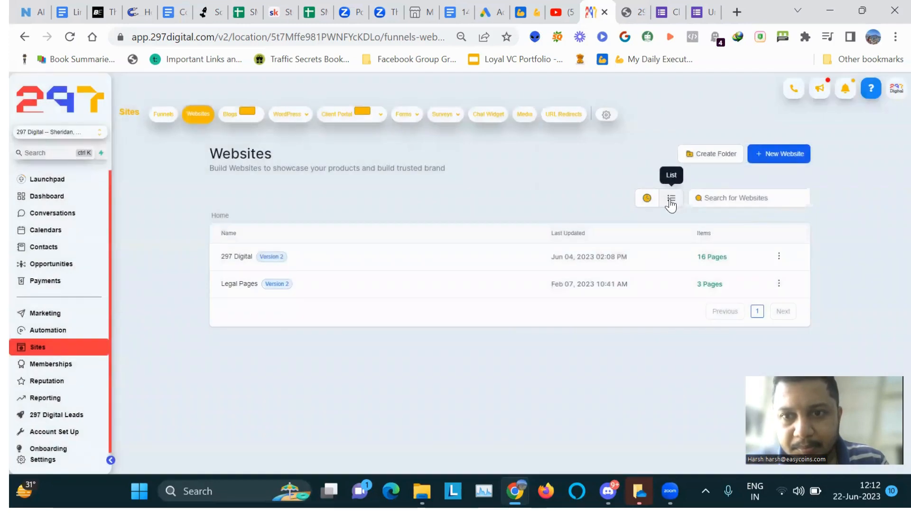
# Open the LinkTree - Photography website and examine its stats, sales, settings and the domains it can use
pyautogui.click(671, 199)
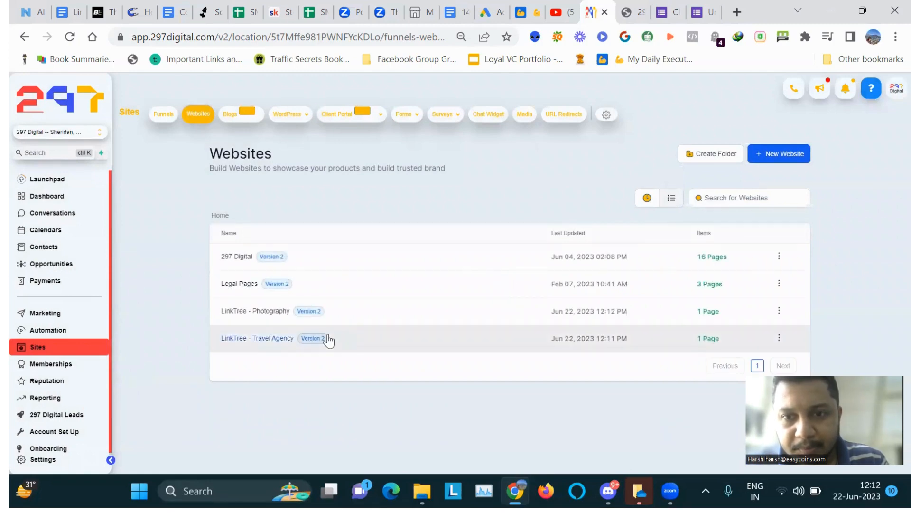
pyautogui.click(262, 312)
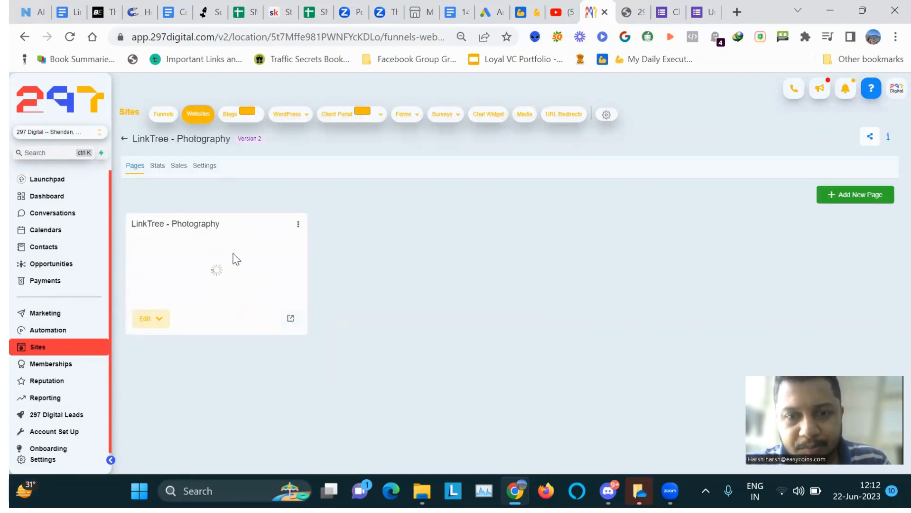
pyautogui.click(159, 170)
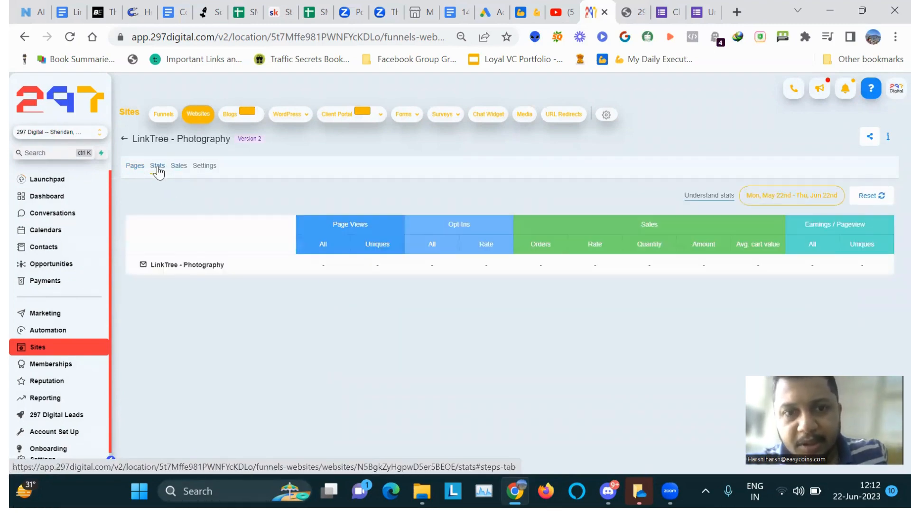
pyautogui.click(180, 167)
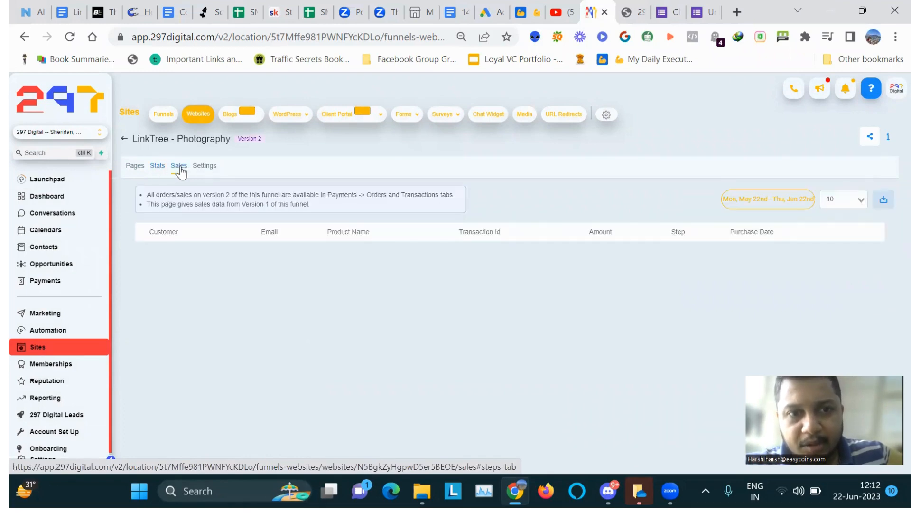
pyautogui.click(205, 168)
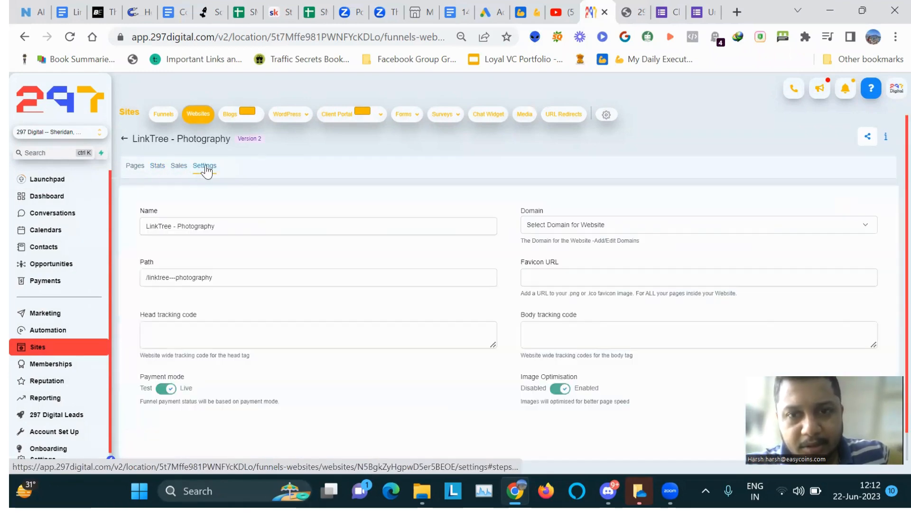
pyautogui.click(625, 232)
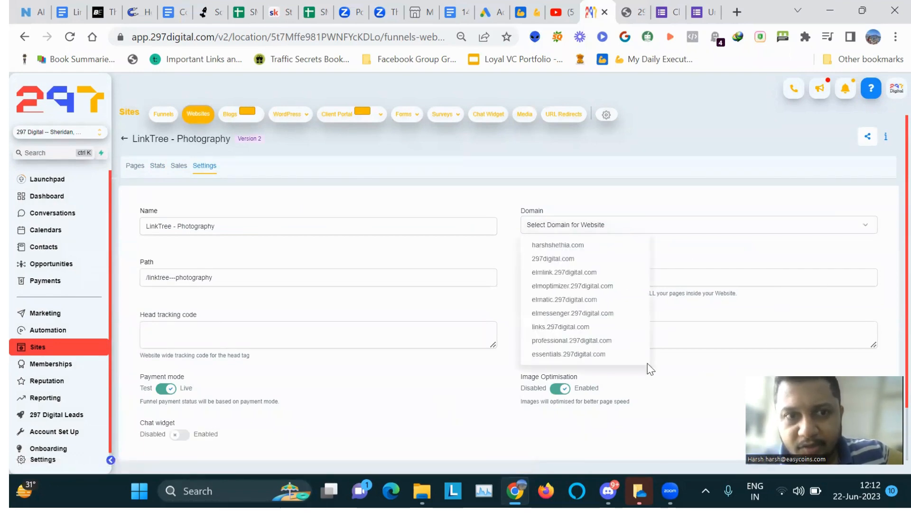
# Return to the website's pages and open the LinkTree - Photography page for editing in the same tab
pyautogui.click(132, 167)
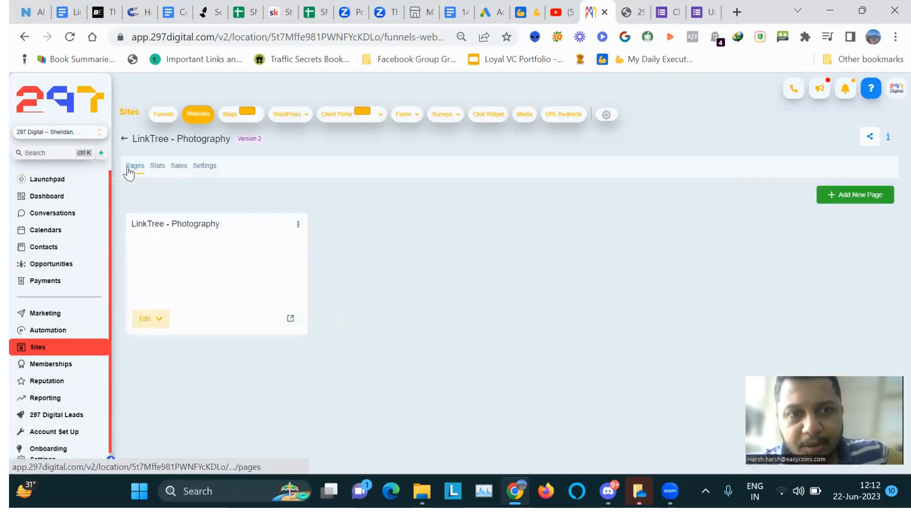
pyautogui.click(147, 318)
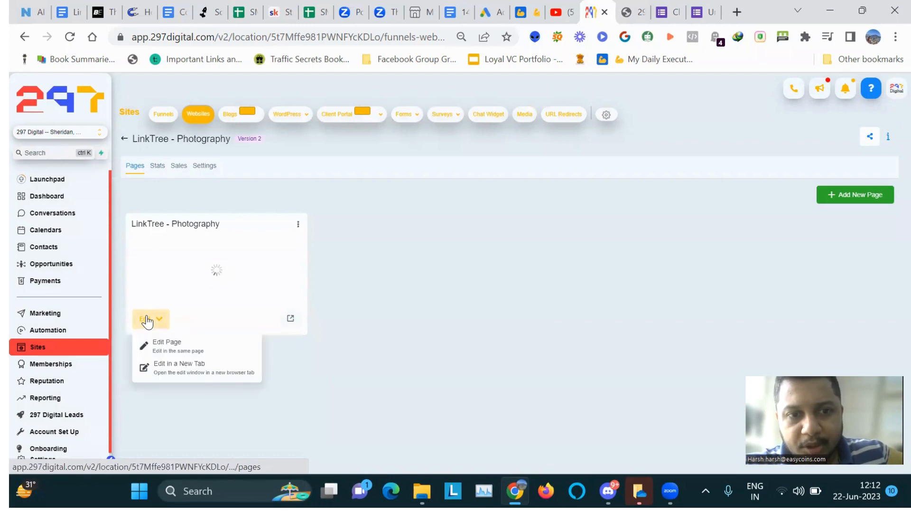
pyautogui.click(166, 347)
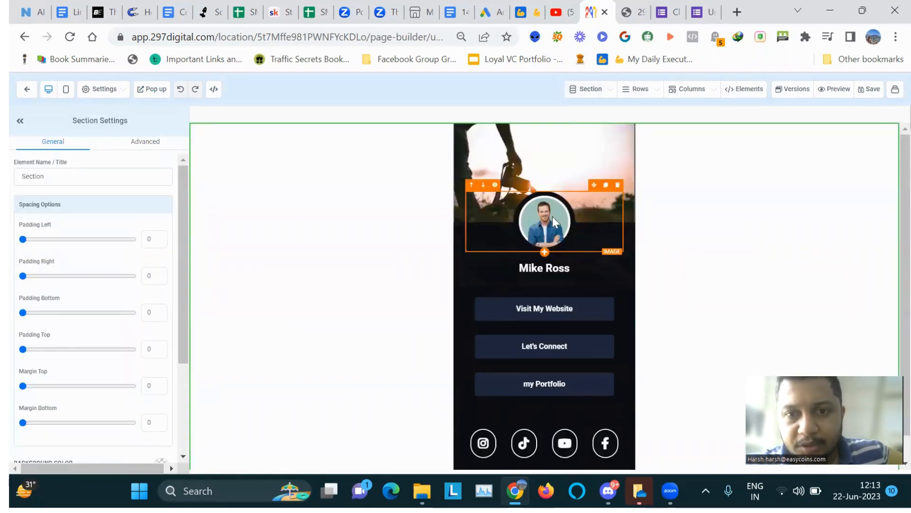
# Inspect the profile image's settings down to its image options, and the settings of the column containing it
pyautogui.click(553, 217)
pyautogui.scroll(-2, 181, 413)
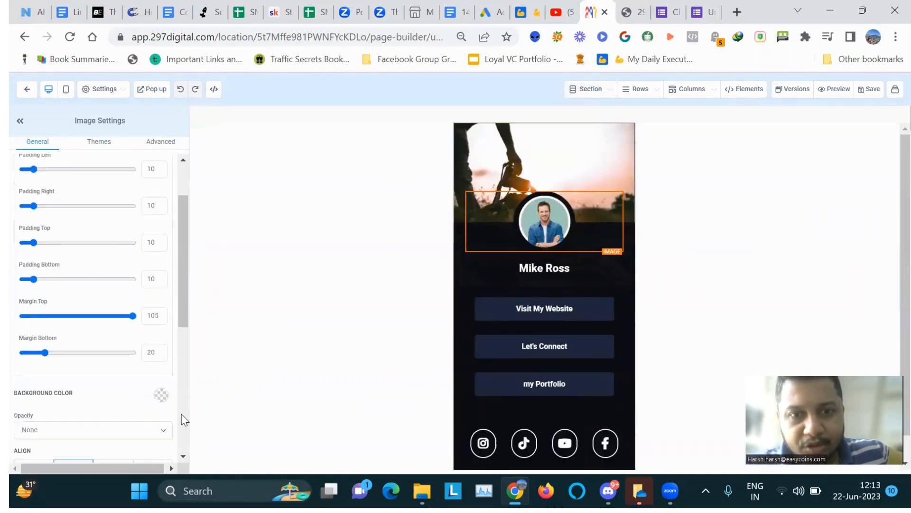
pyautogui.scroll(-5, 181, 414)
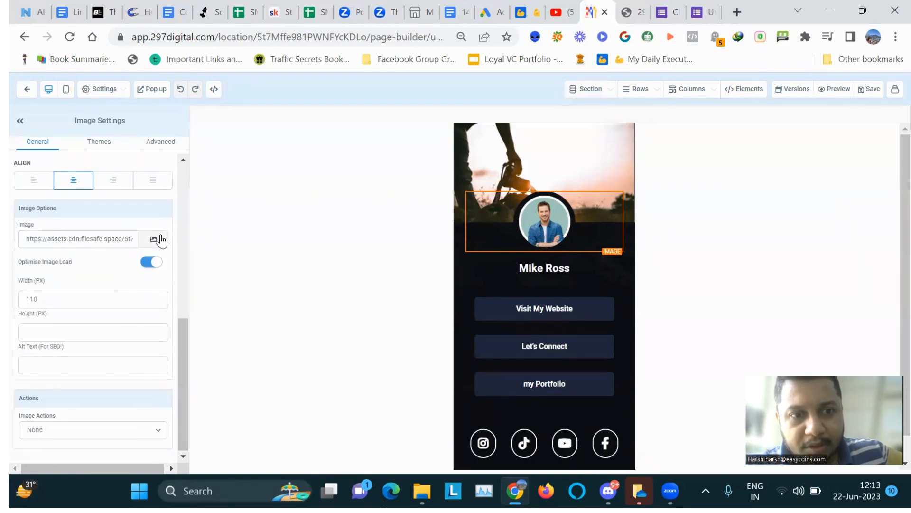
pyautogui.click(593, 149)
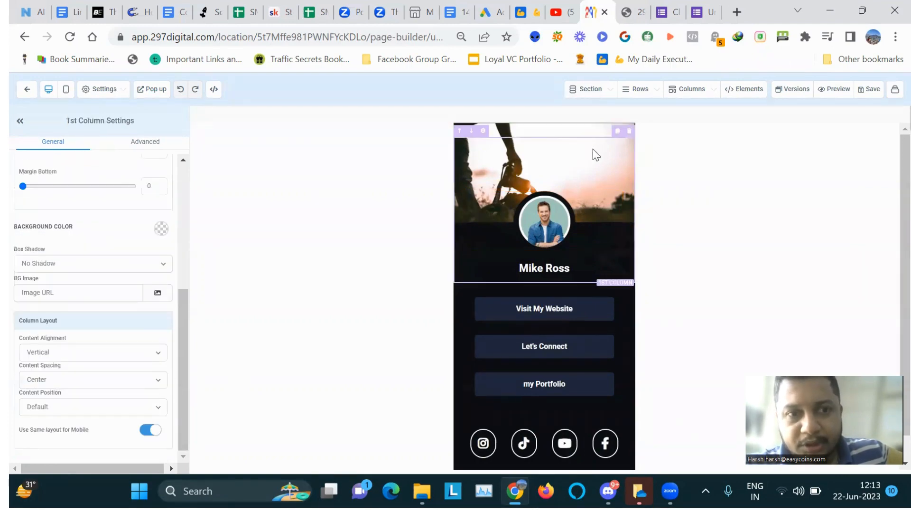
# View the media library available for the column's background image, then return to the page editor without choosing a file
pyautogui.click(157, 292)
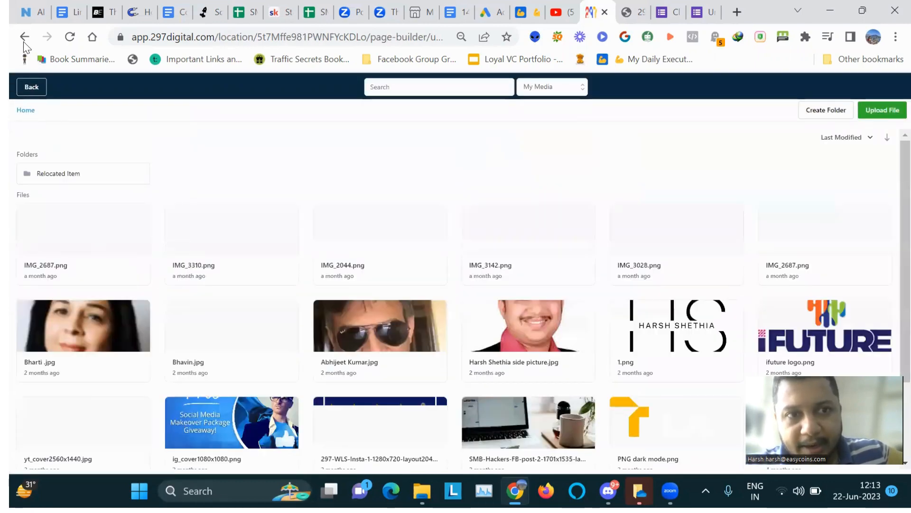
pyautogui.click(36, 93)
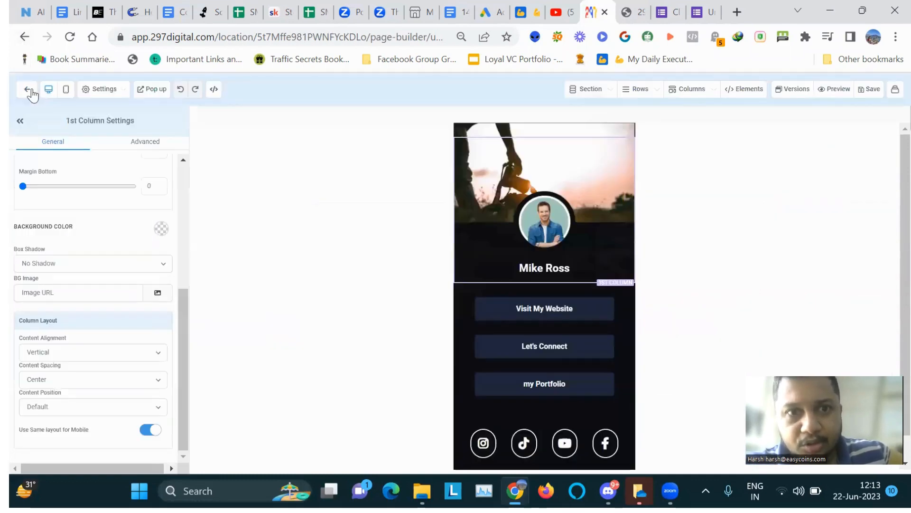
# Inspect the text and link settings of the Visit My Website, Let's Connect and my Portfolio buttons
pyautogui.click(569, 314)
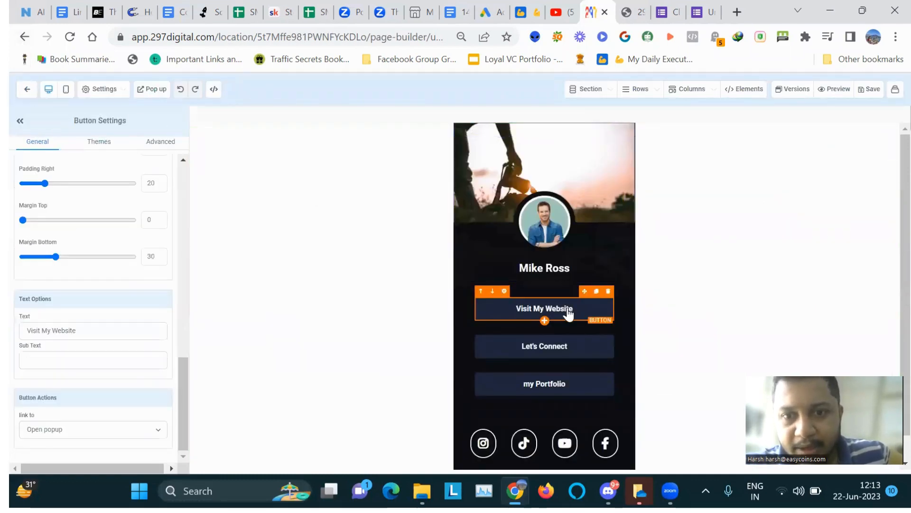
pyautogui.click(555, 349)
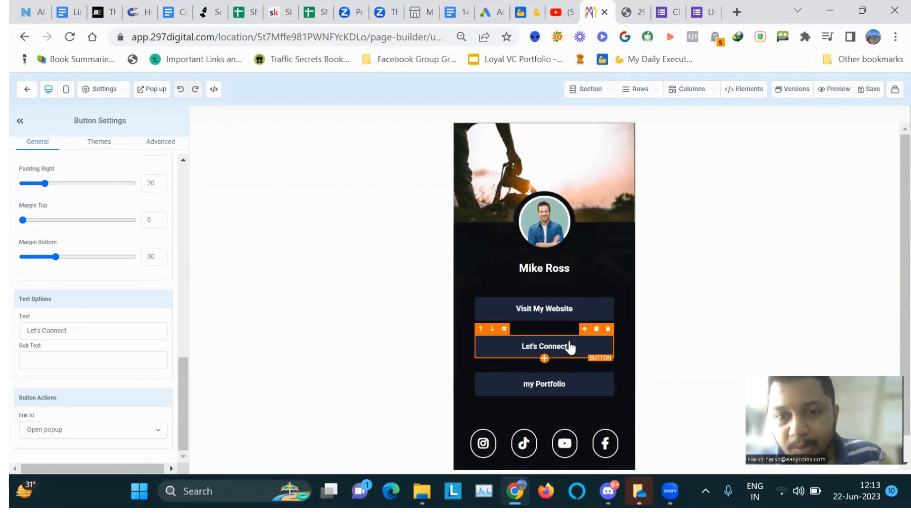
pyautogui.click(559, 390)
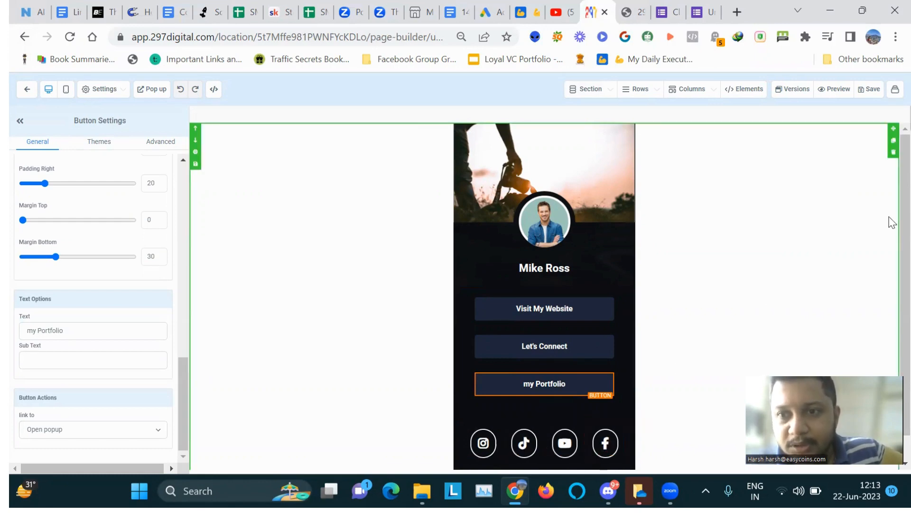
pyautogui.scroll(-1, 892, 223)
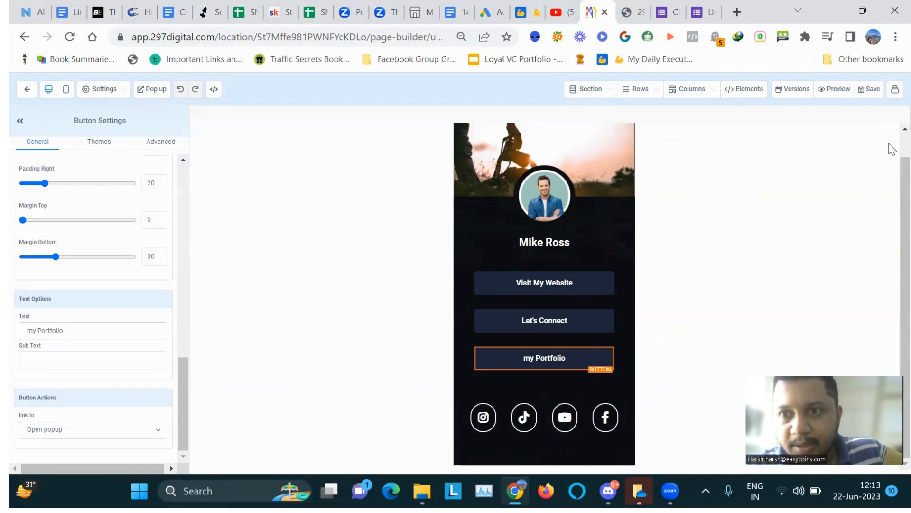
pyautogui.scroll(1, 892, 148)
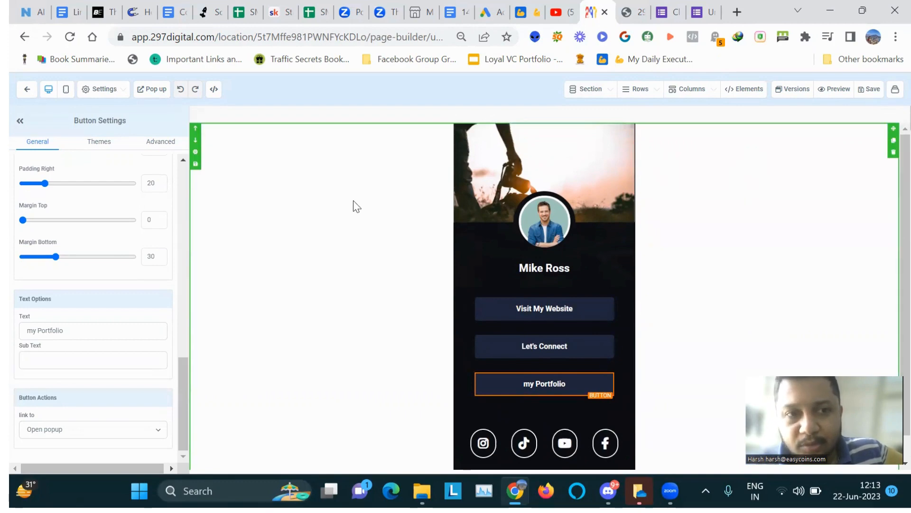
# Leave the page editor for the LinkTree - Photography website's pages and dismiss the audio download pop-up
pyautogui.click(26, 91)
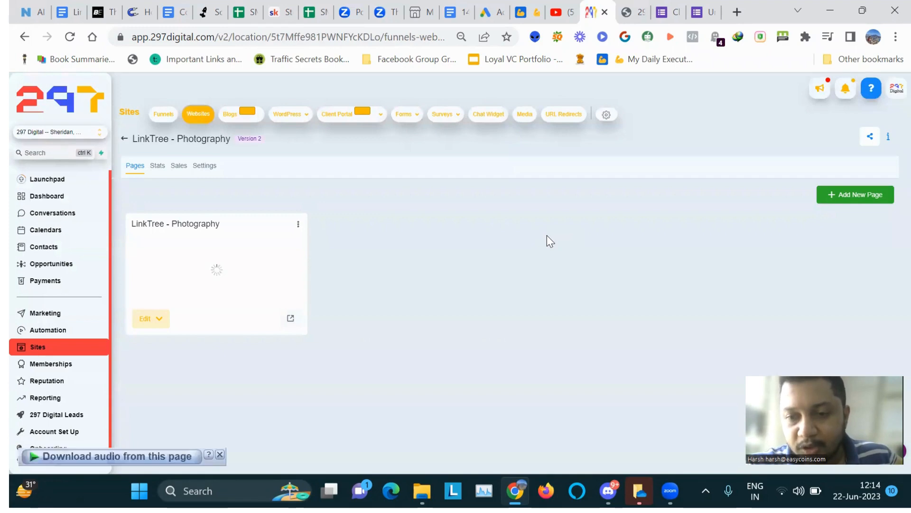
pyautogui.click(221, 455)
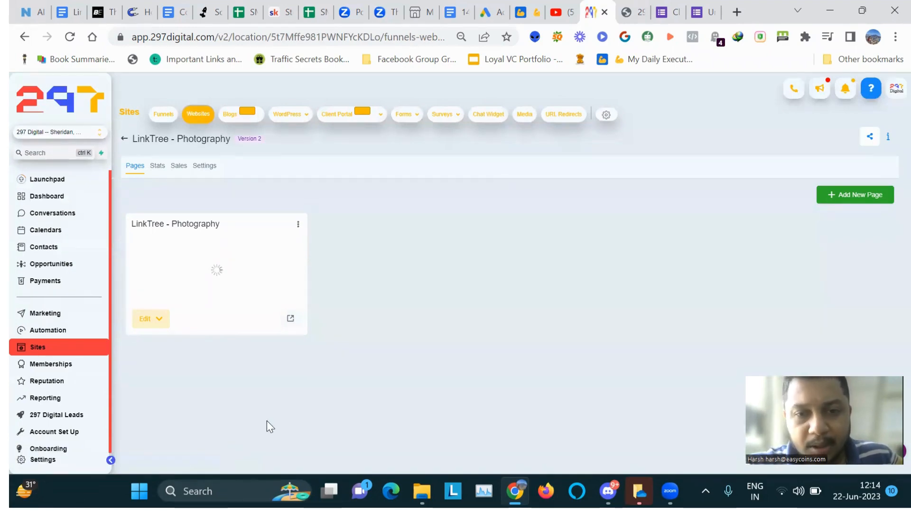